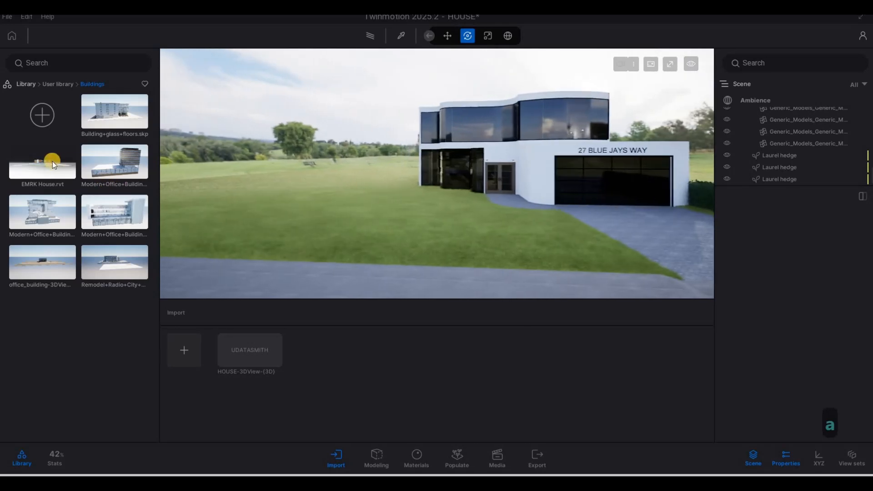
Place the EMRK House.rvt model from the user library on the lawn and rotate it 90 degrees about its vertical axis
key(w)
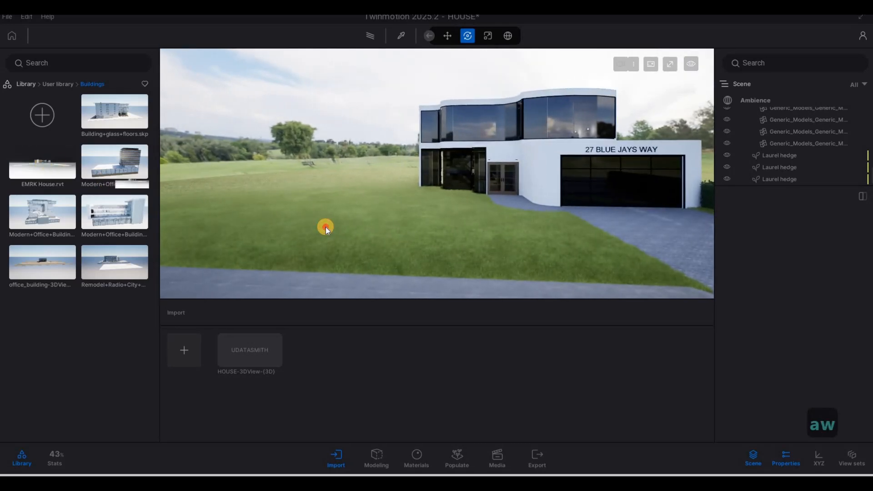
drag(326, 228, 218, 192)
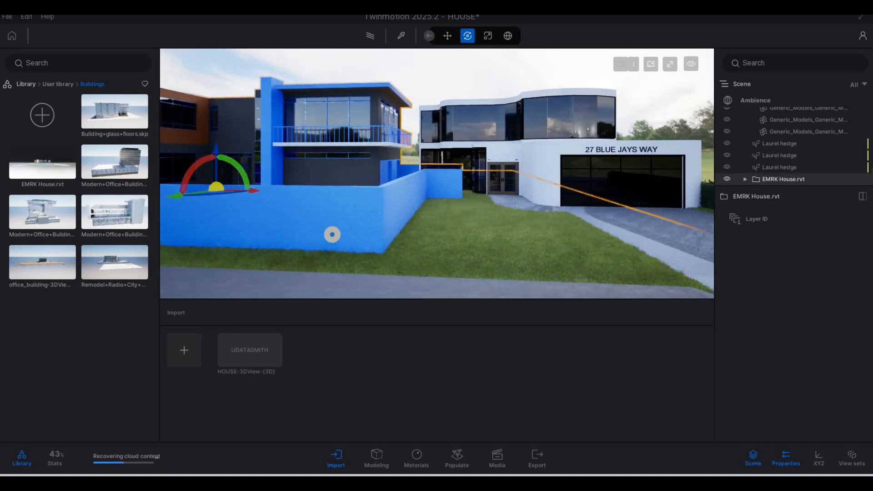
key(a)
key(q)
key(s)
key(a)
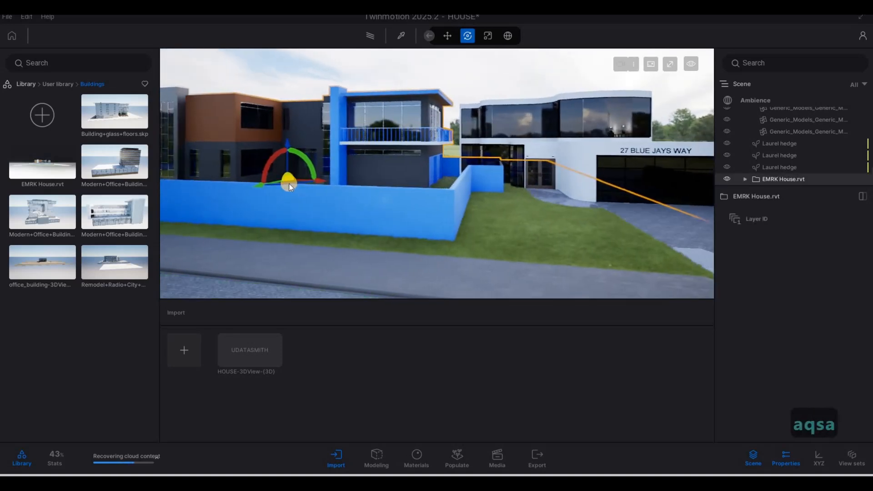
drag(289, 183, 289, 184)
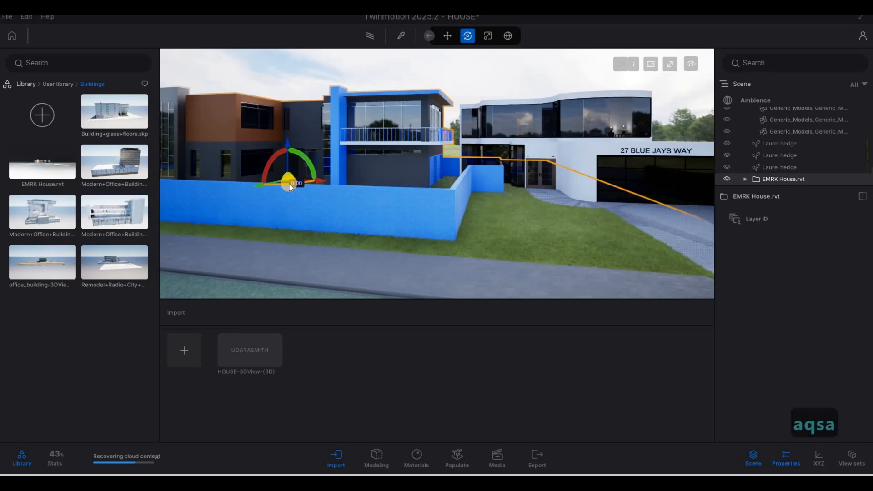
text(90)
key(Return)
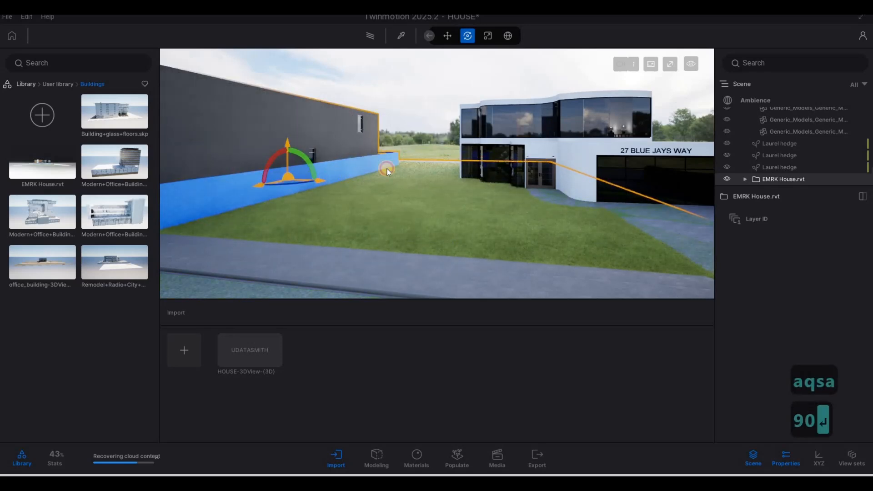
Move the EMRK House model so its boundary wall runs along the lawn's far side from the driveway, and deselect it
mouse_move(386, 169)
mouse_down()
mouse_move(428, 176)
mouse_move(407, 175)
mouse_move(416, 165)
mouse_move(411, 144)
mouse_up()
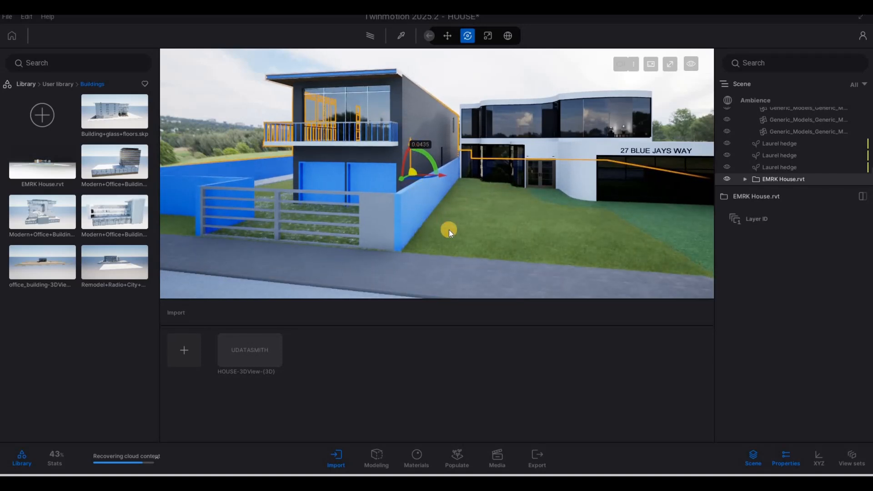
key(Escape)
key(Escape)
Apply the Stone 04 material to the blue boundary wall of the placed house
scroll(351, 201, up, 4)
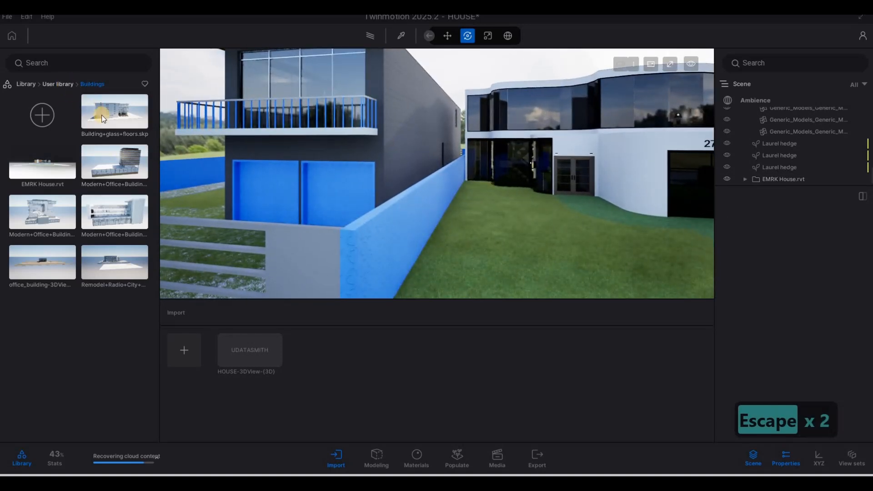
click(44, 86)
click(26, 84)
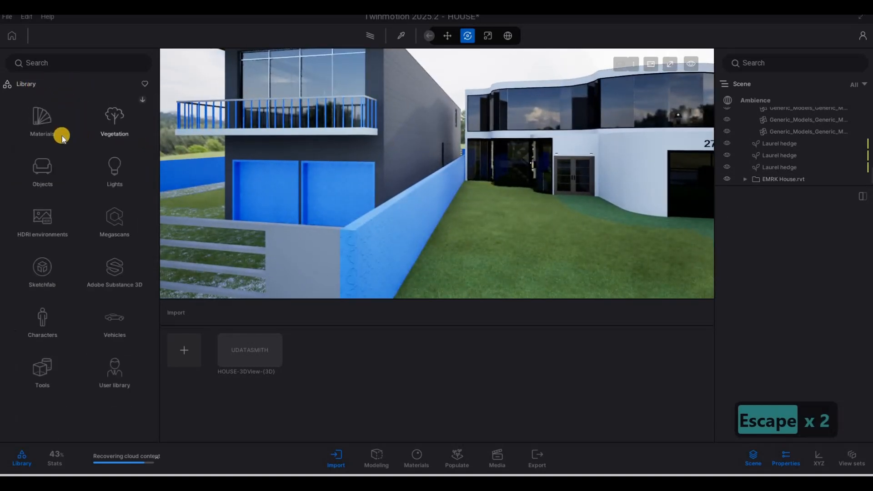
click(48, 127)
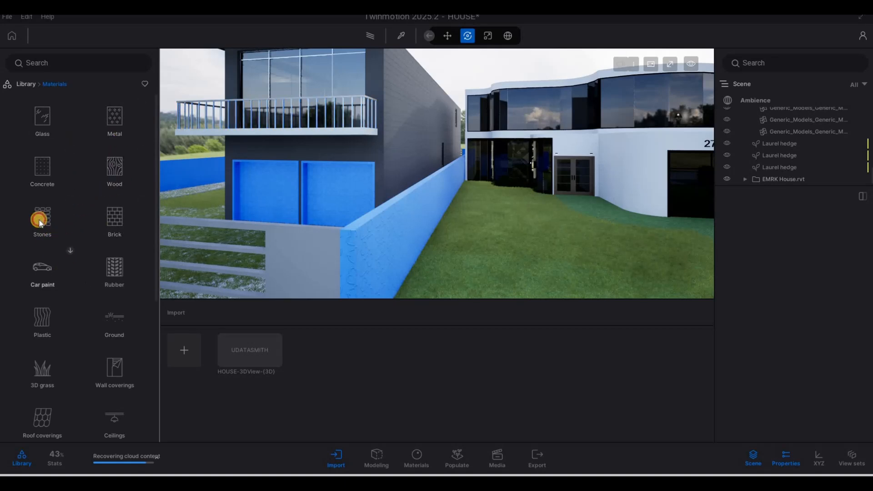
click(73, 204)
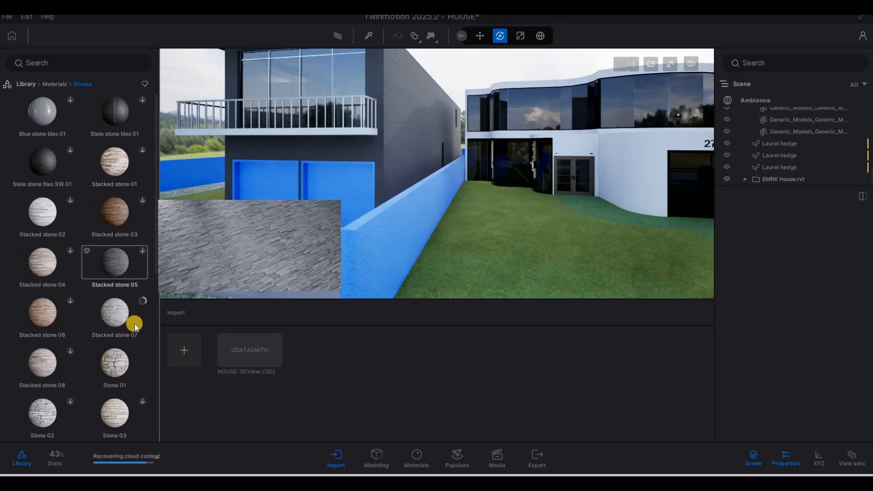
scroll(137, 368, down, 1)
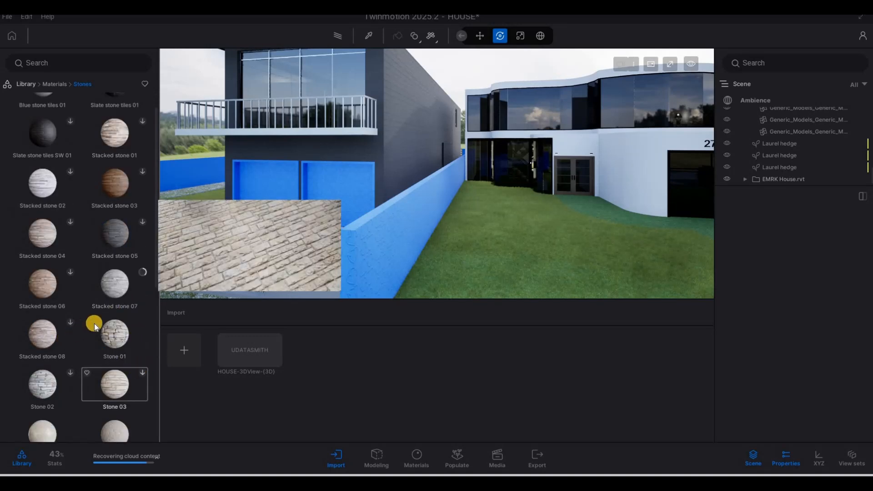
scroll(105, 327, down, 1)
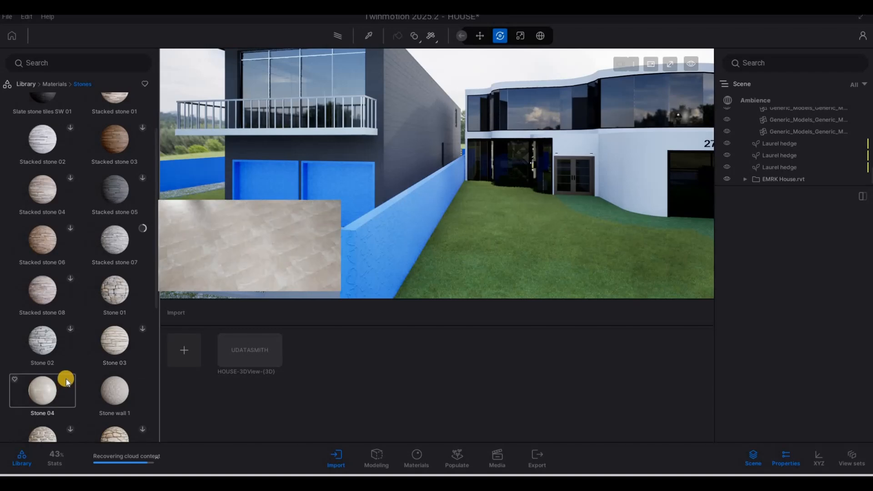
drag(359, 263, 366, 252)
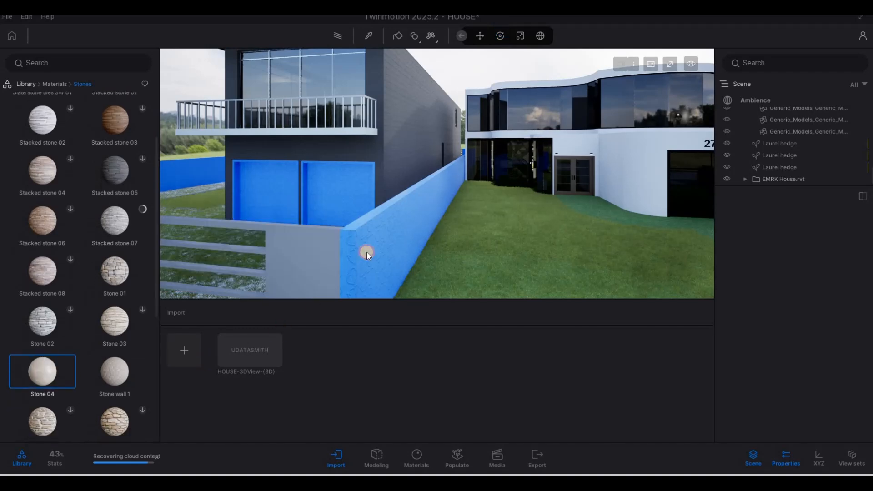
Apply the Ipe A wood material to the two blue garage doors of the placed house
key(a)
key(a)
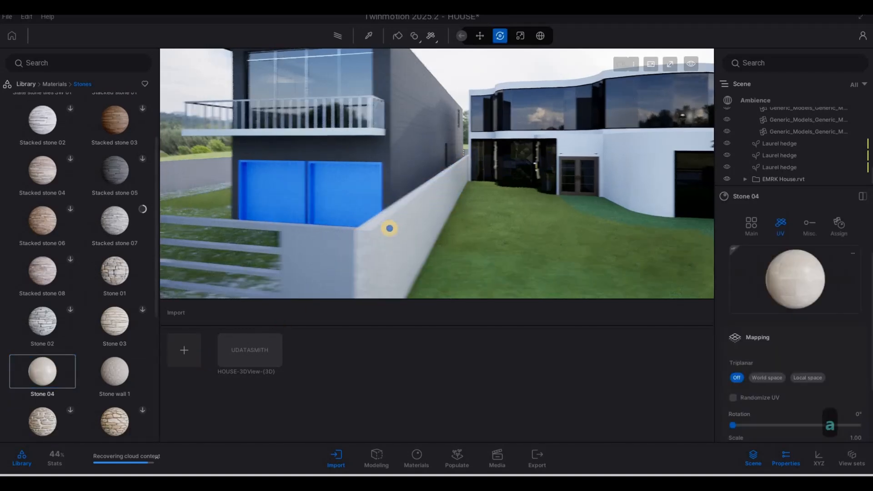
key(w)
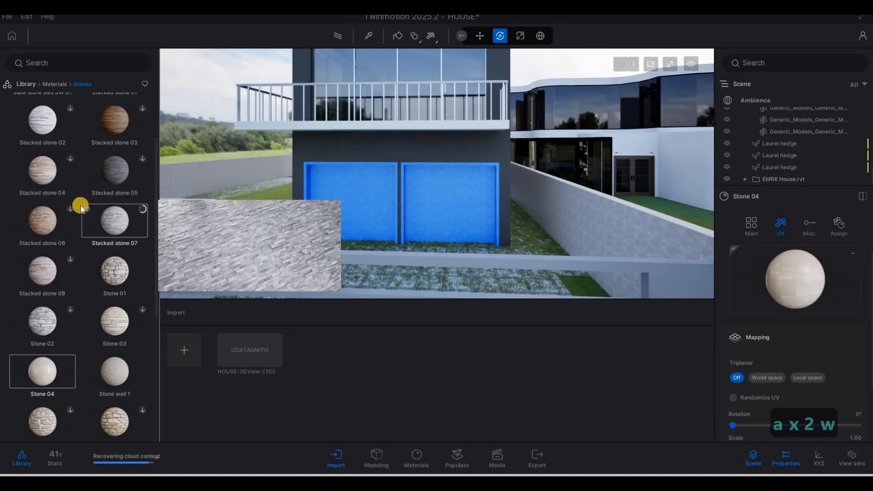
scroll(316, 218, up, 1)
scroll(315, 218, up, 4)
key(s)
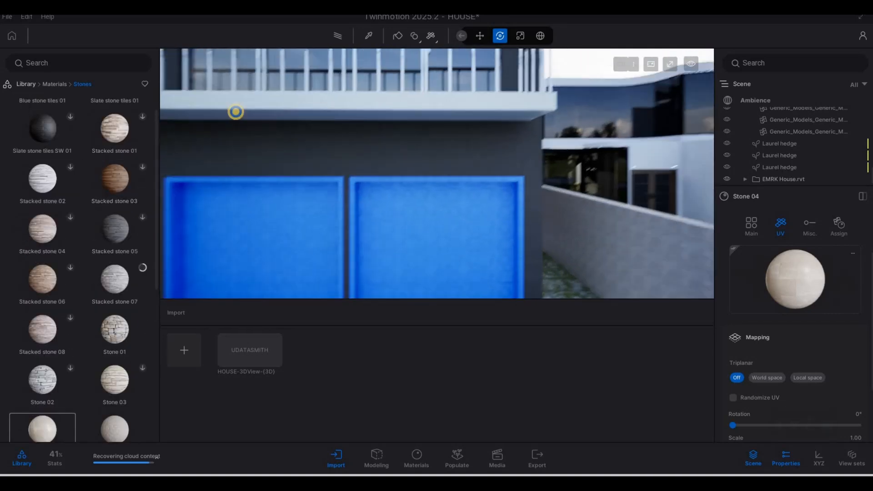
key(d)
key(w)
key(a)
key(w)
key(w)
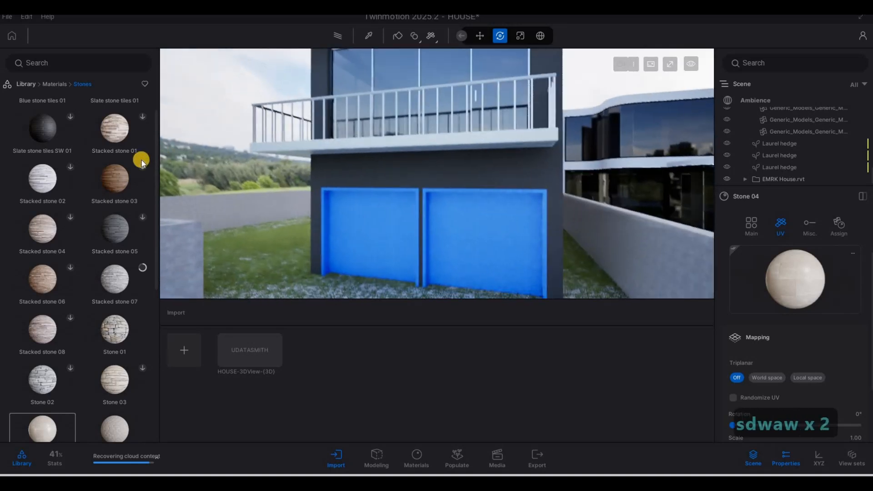
click(50, 84)
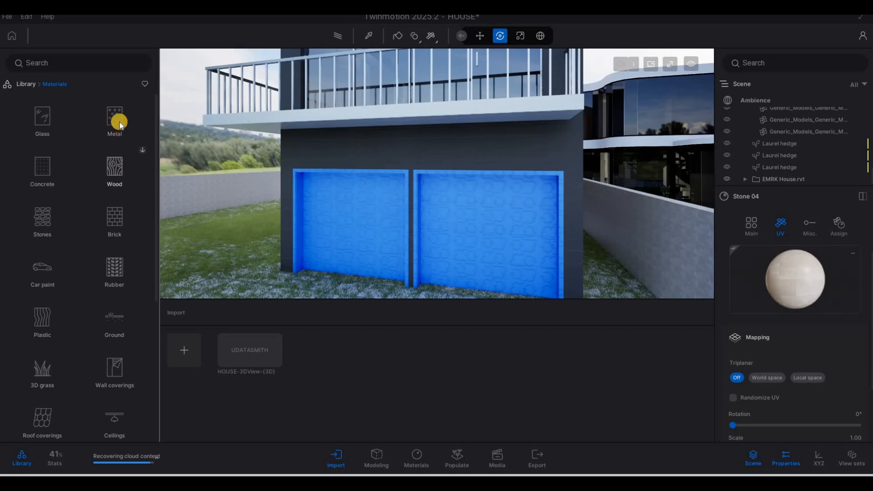
click(116, 167)
drag(118, 119, 356, 214)
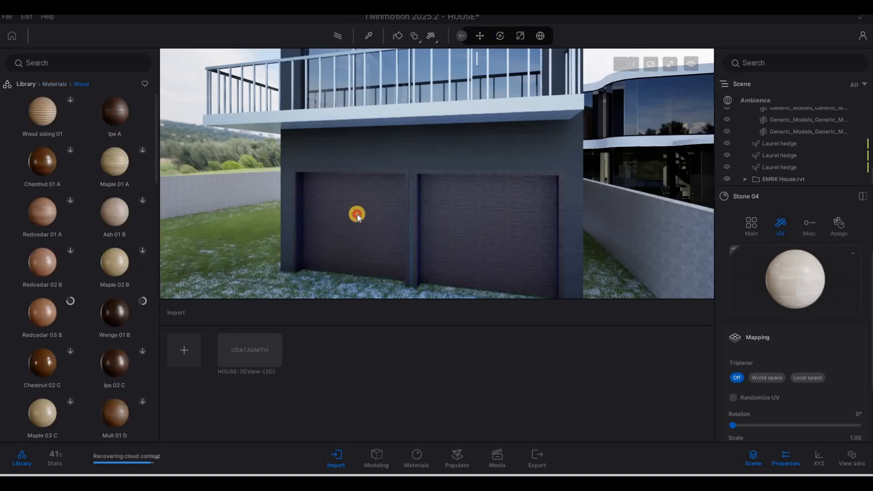
click(453, 225)
Set the UV scale of the garage doors' Ipe A material to 3.89
key(w)
key(w)
key(s)
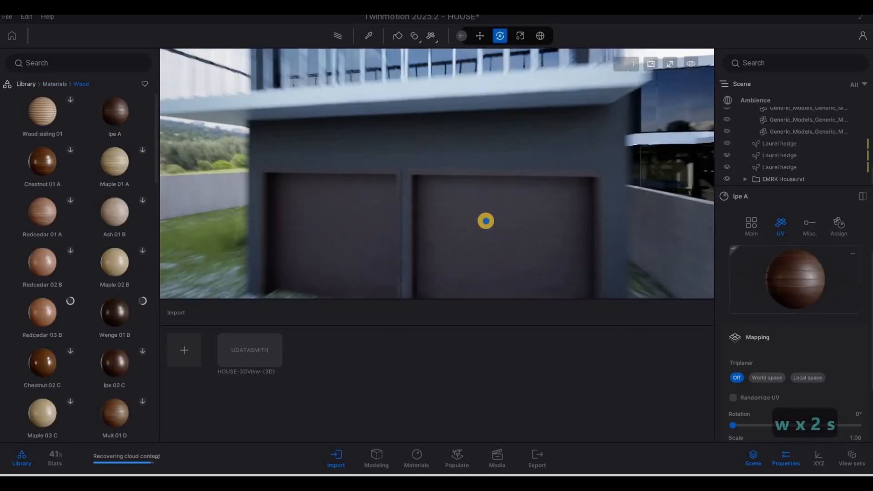
key(d)
key(a)
key(w)
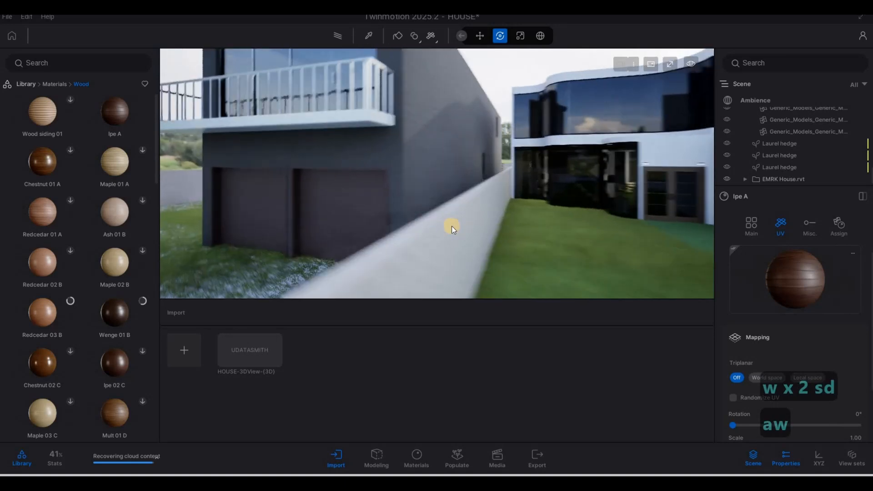
key(a)
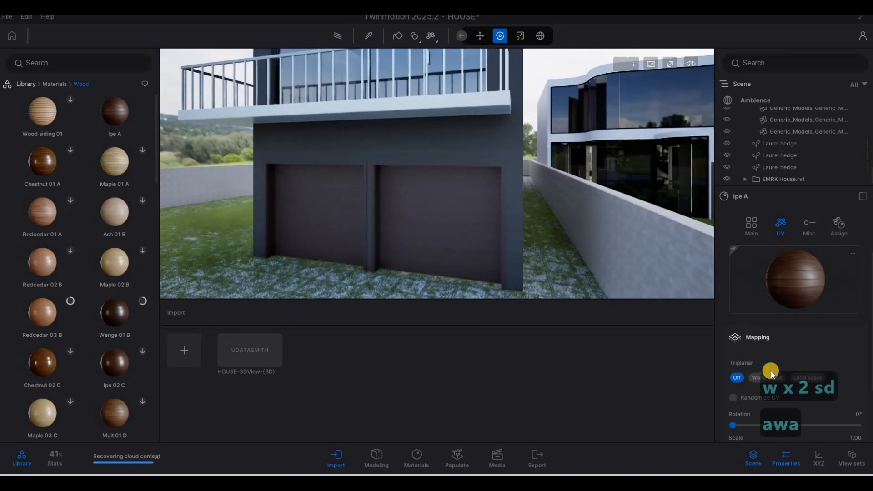
scroll(735, 409, down, 2)
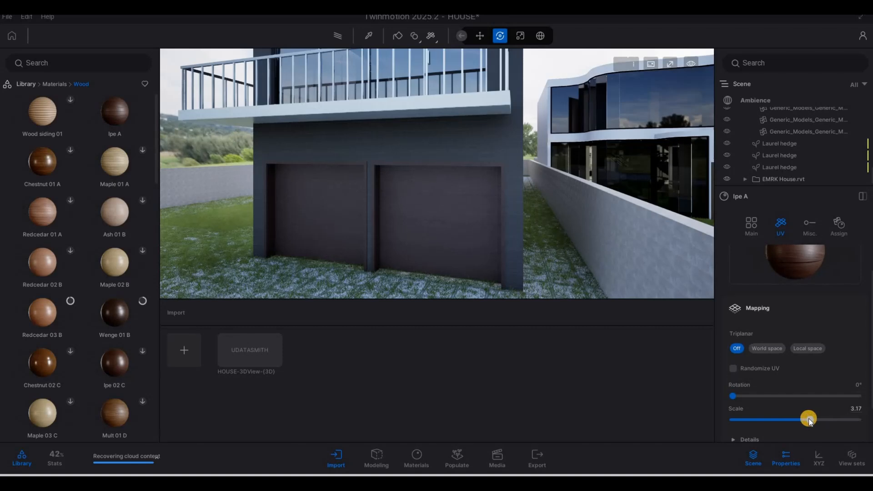
Select EMRK House.rvt in the scene, lower it slightly so its ground stops covering the white house's driveway, and deselect it
key(s)
key(d)
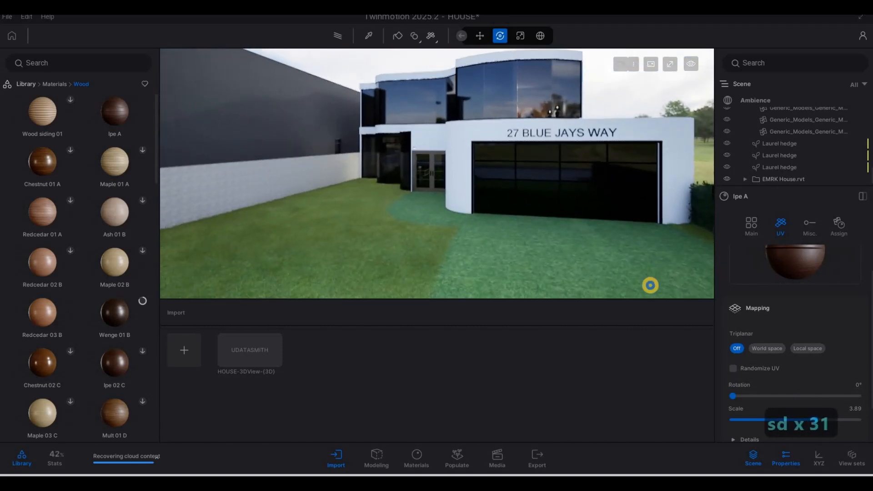
key(s)
key(s)
key(s)
key(s)
key(s)
key(s)
key(s)
key(s)
key(s)
key(s)
key(s)
key(s)
key(s)
key(s)
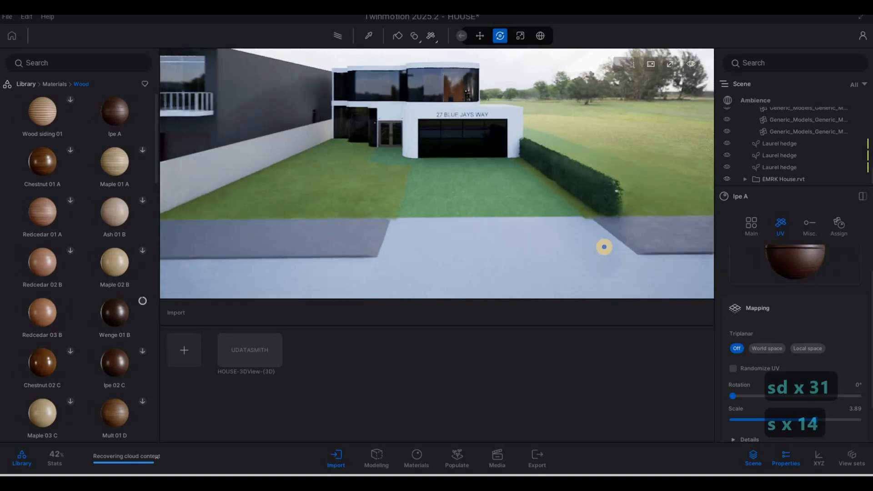
key(a)
key(a)
key(a)
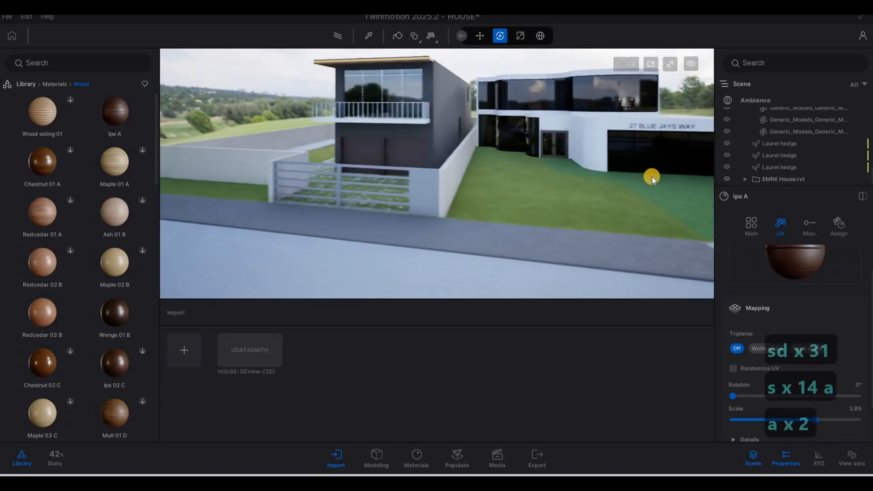
drag(781, 172, 743, 193)
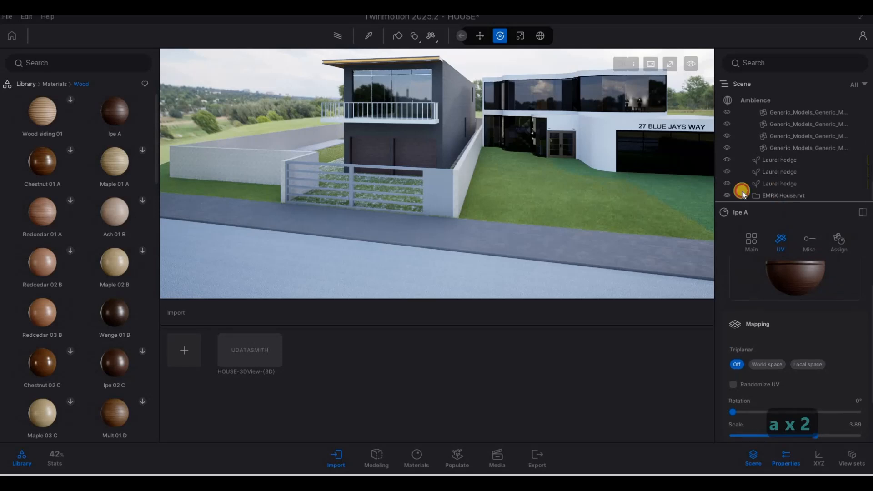
click(432, 111)
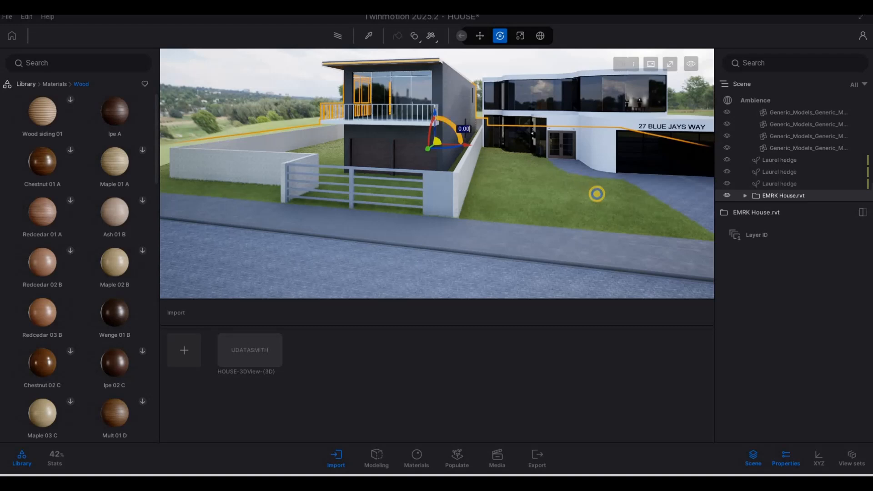
key(d)
key(d)
key(w)
key(w)
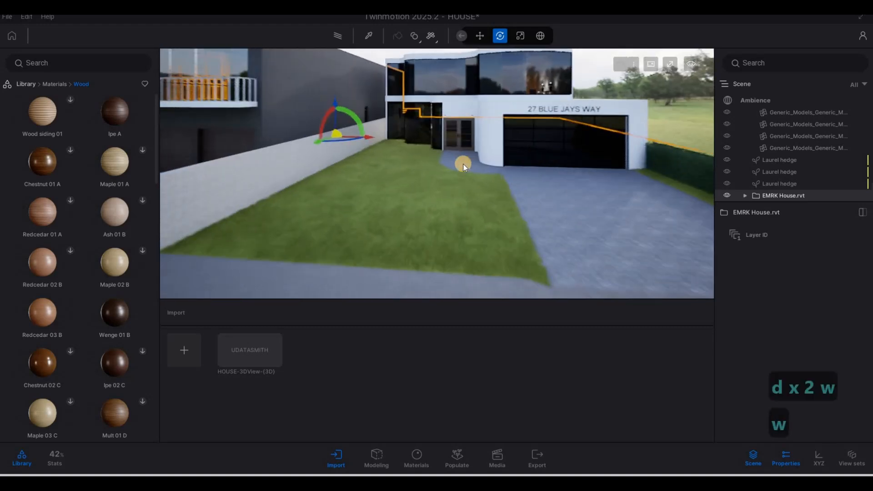
key(Escape)
Examine the boundary wall, lawn and driveway between the two houses from several viewpoints
key(a)
key(w)
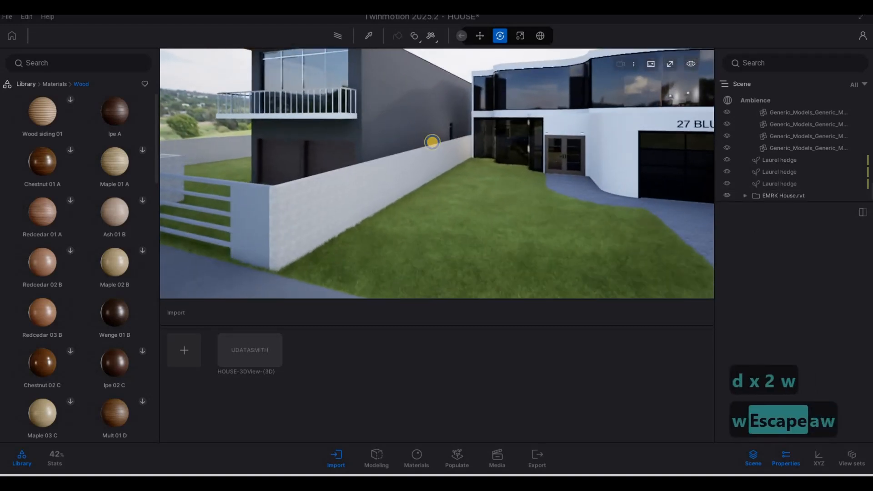
key(a)
key(w)
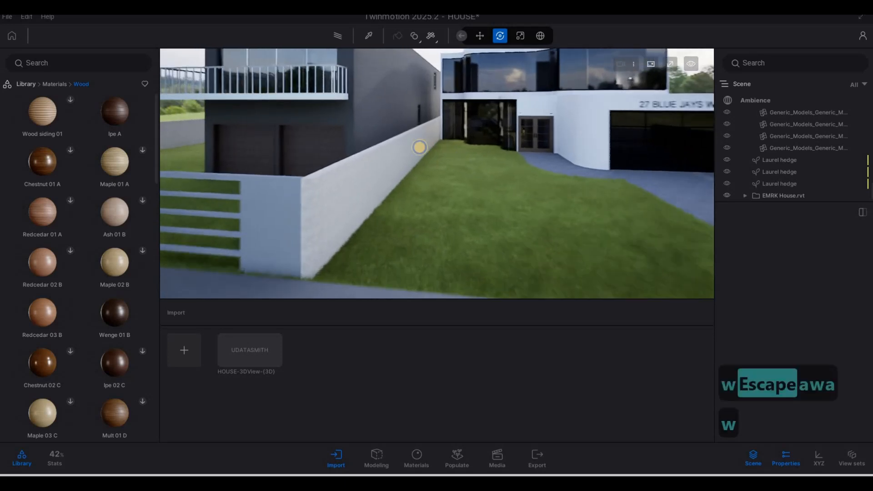
key(d)
key(w)
key(e)
key(q)
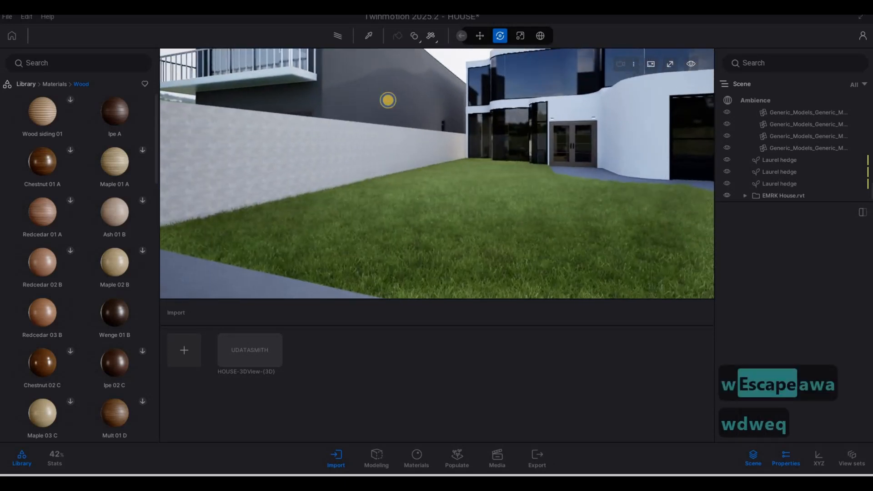
key(a)
key(d)
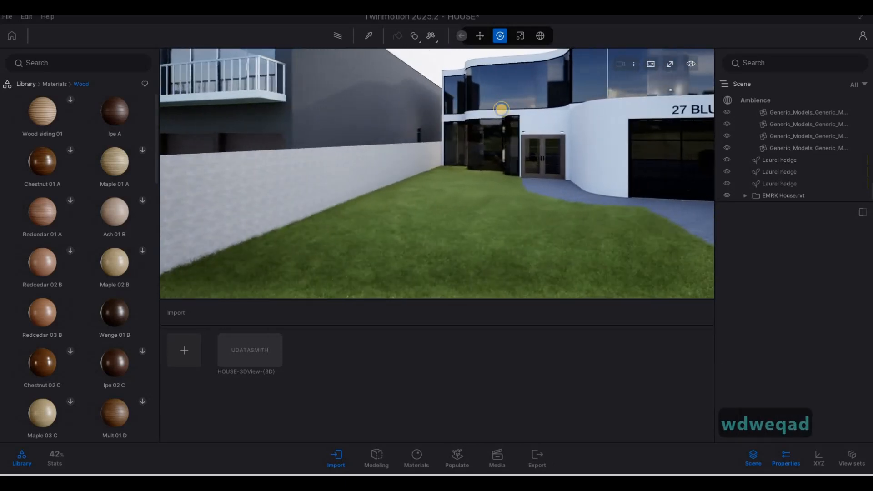
key(a)
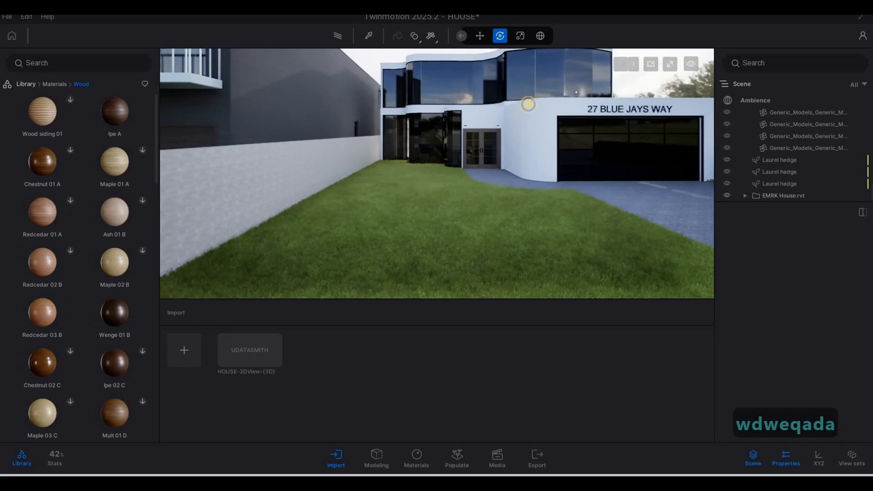
key(s)
key(d)
key(d)
right_drag(451, 167, 451, 161)
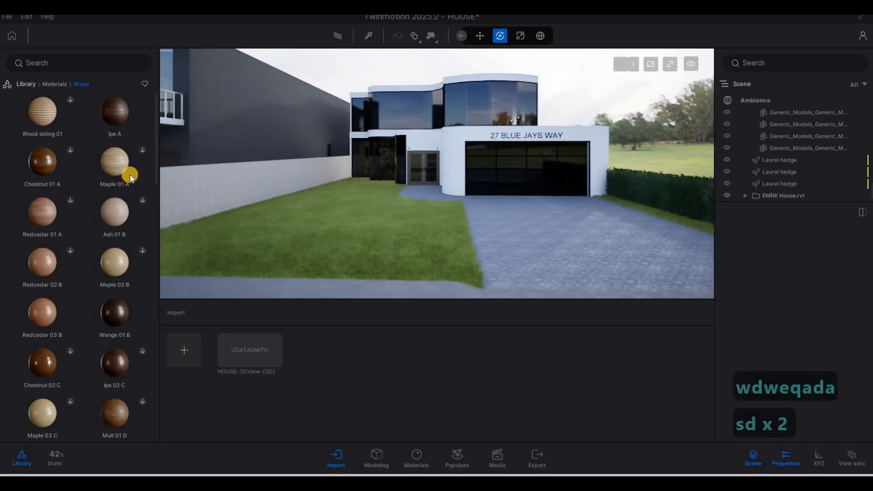
Create one instance copy of EMRK House.rvt on the hedge side of the white house, spaced 33.73 m from the original
key(d)
key(s)
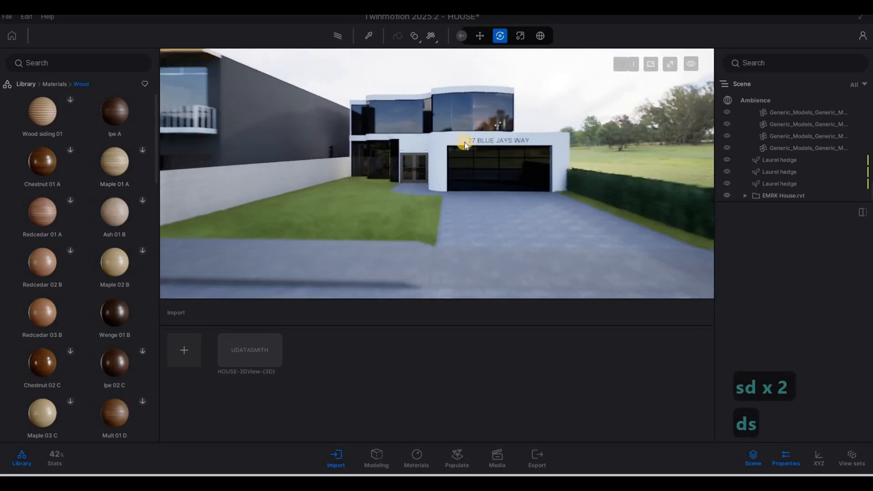
key(q)
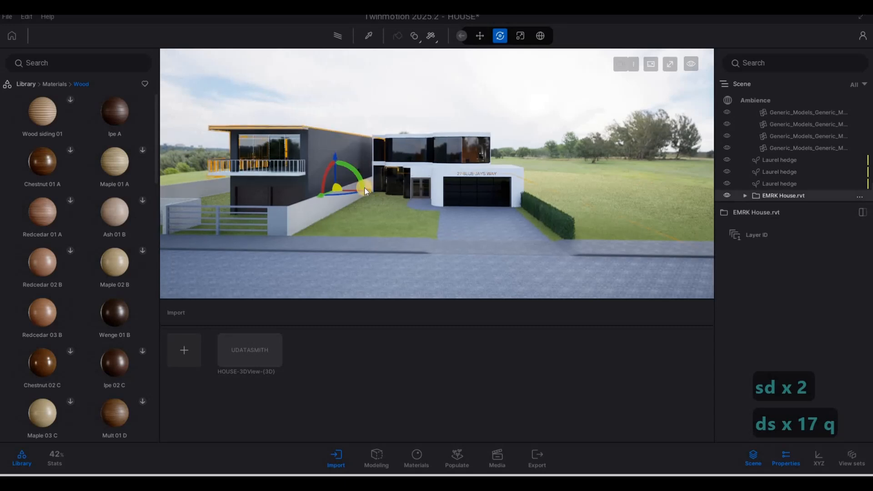
click(412, 197)
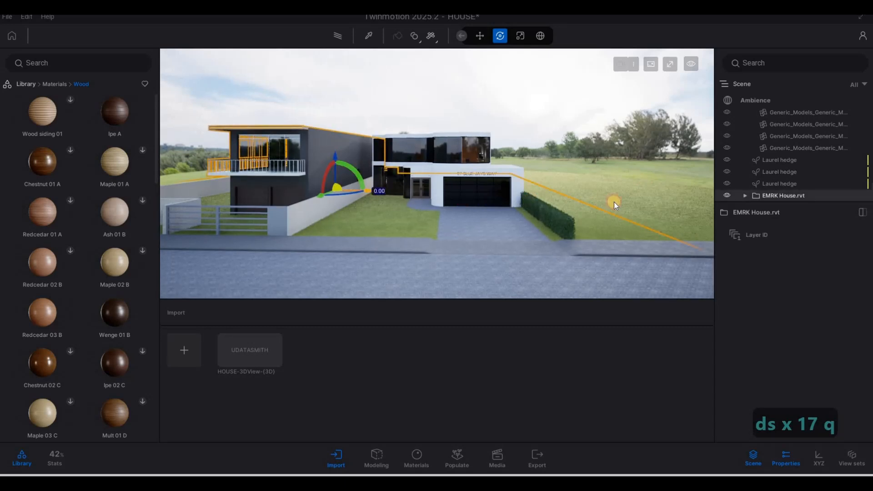
mouse_move(613, 202)
mouse_down()
mouse_move(670, 209)
mouse_move(623, 209)
mouse_up()
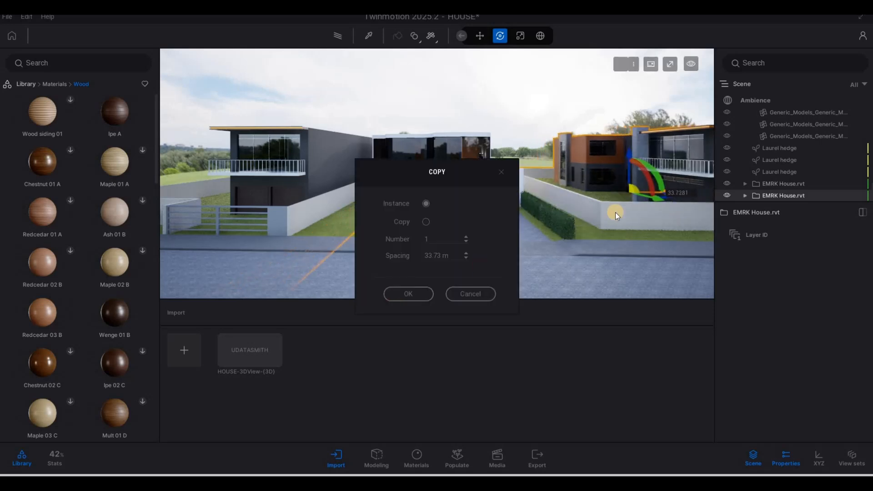
key(Return)
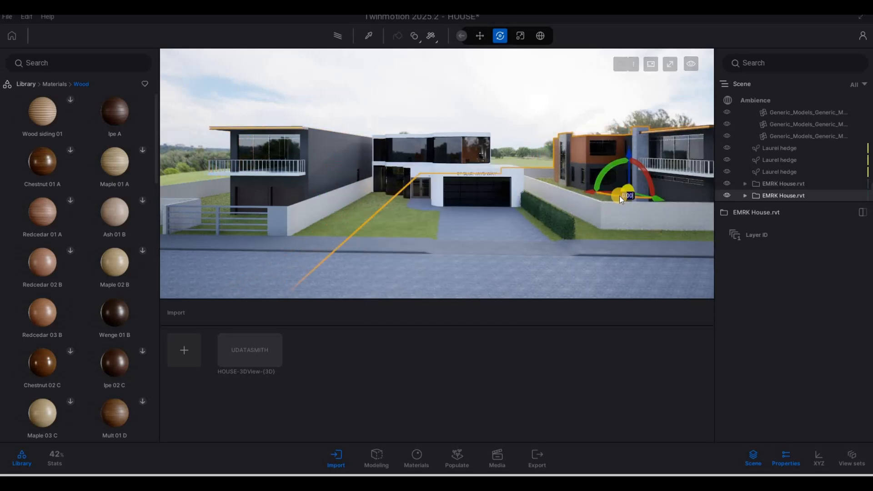
Rotate the copied house 180 degrees and move it close to the hedge beside the white house's driveway
text(180)
key(Return)
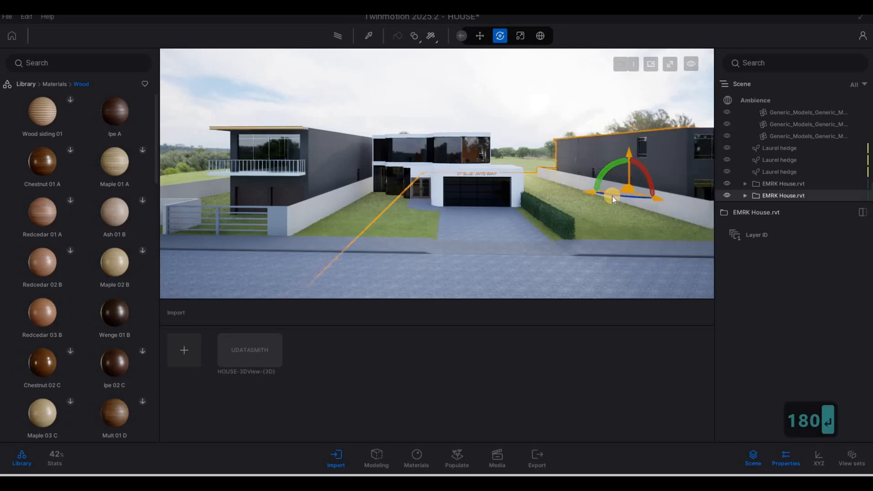
drag(589, 195, 510, 209)
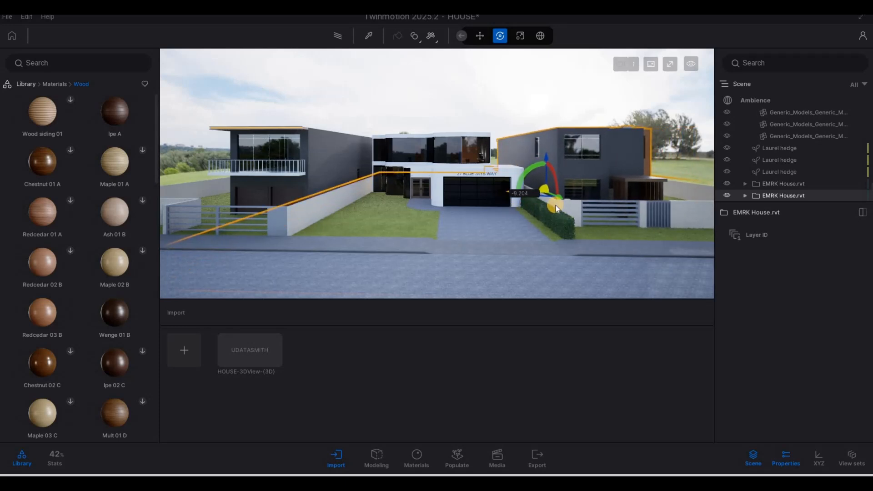
drag(566, 203, 564, 203)
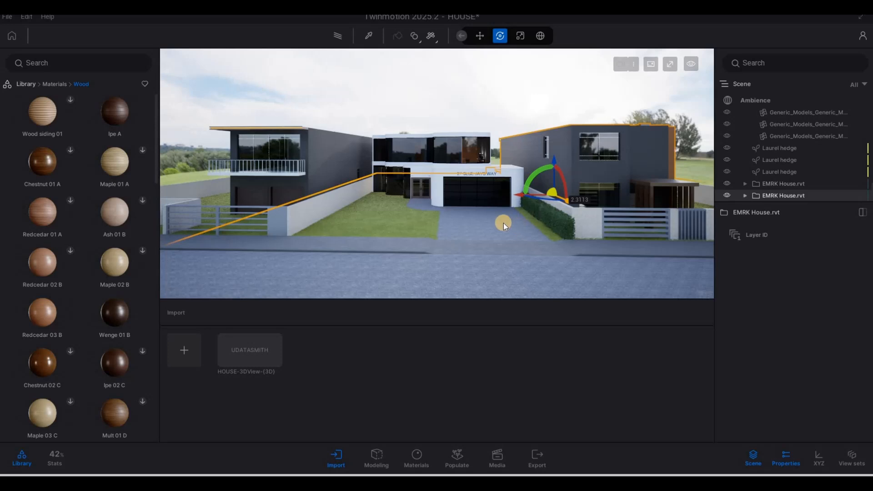
Deselect the copied house and examine how the white house sits between its two neighbours from several street viewpoints
key(Escape)
key(a)
key(w)
key(e)
key(w)
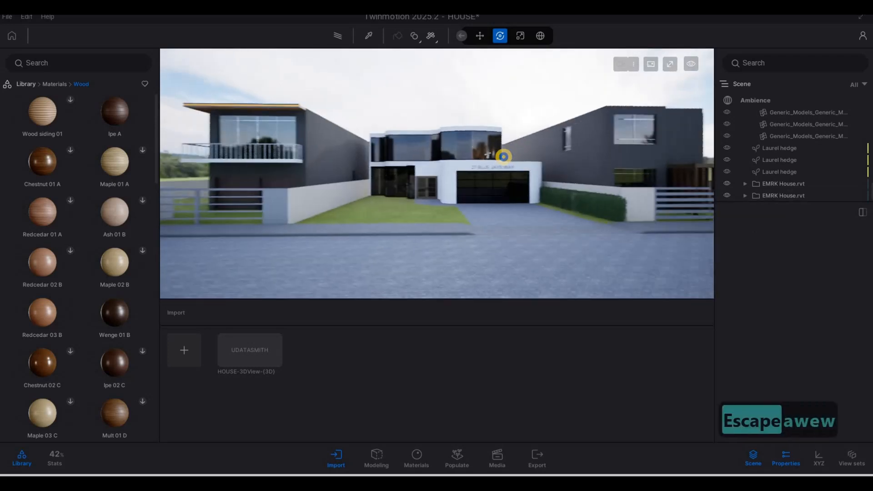
key(w)
key(d)
key(d)
key(w)
key(w)
key(a)
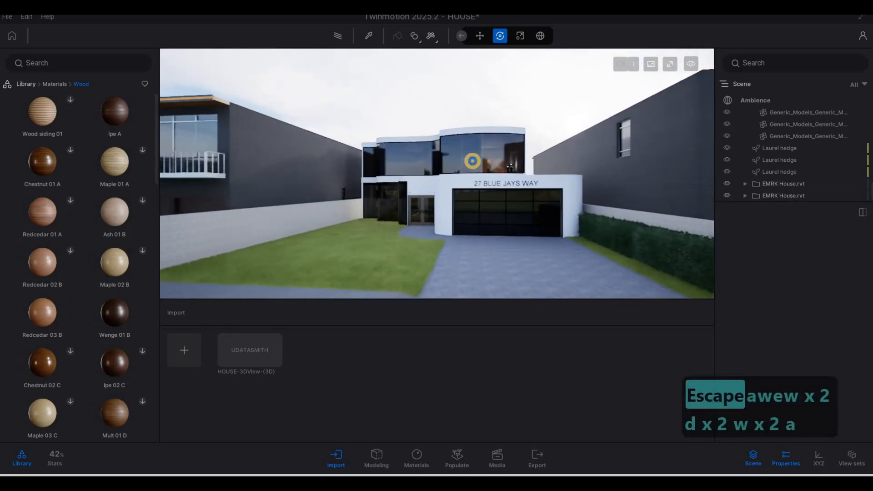
key(s)
key(d)
key(e)
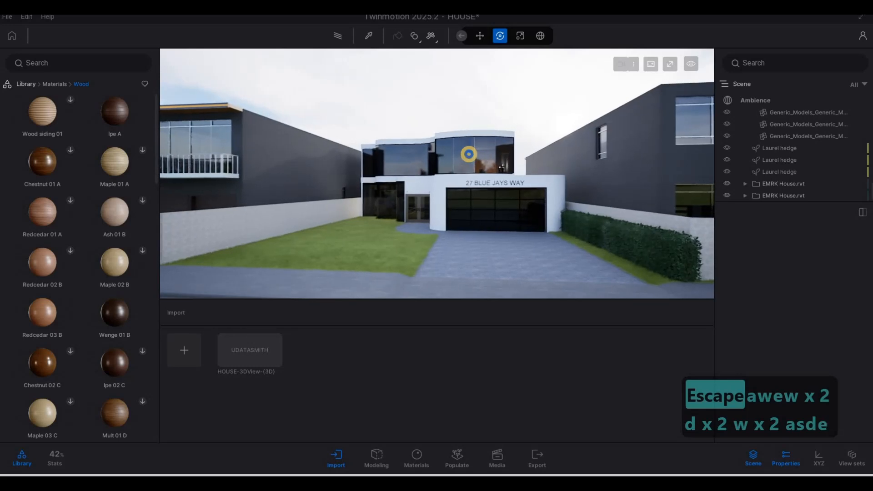
key(a)
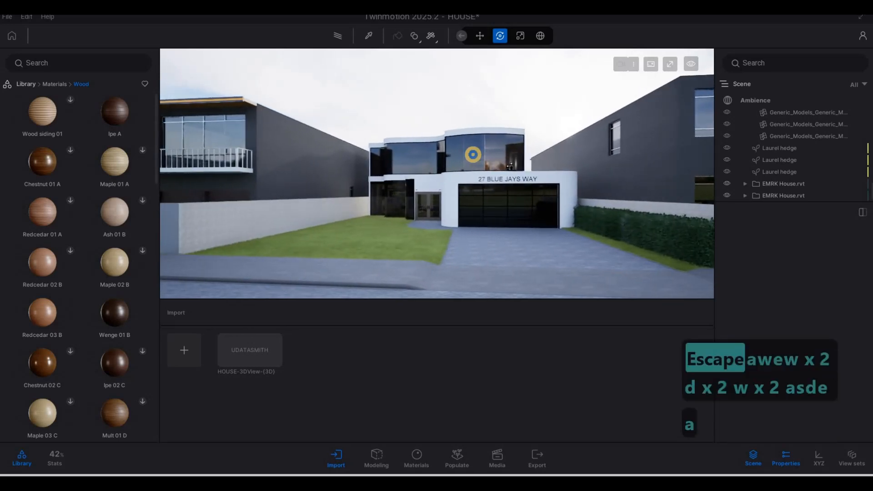
key(d)
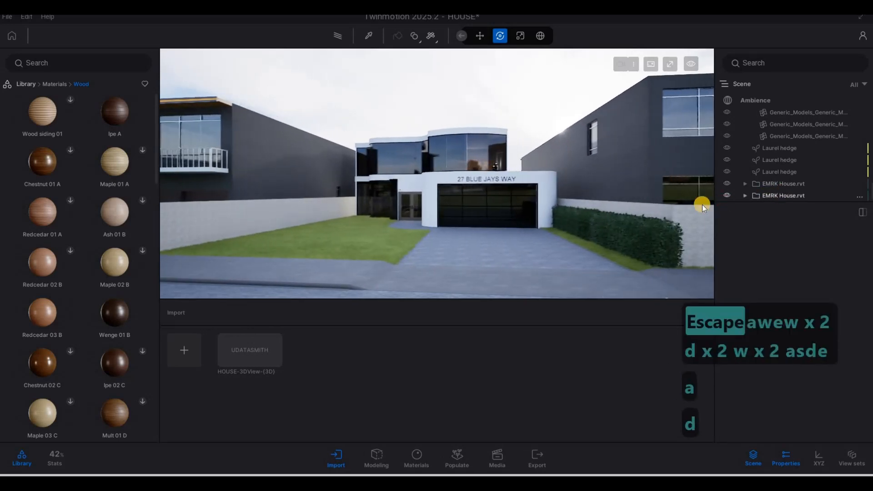
Move the rotated house copy from the hedge side to the far side of the original neighbouring house
drag(561, 223, 612, 214)
key(a)
key(a)
mouse_move(539, 205)
right_down()
mouse_move(506, 236)
mouse_move(533, 239)
mouse_move(534, 212)
mouse_move(560, 217)
mouse_move(523, 198)
right_up()
key(a)
key(s)
key(q)
key(s)
key(s)
key(s)
key(s)
key(s)
key(s)
key(s)
key(s)
key(s)
key(s)
key(s)
key(s)
key(s)
key(s)
key(d)
key(d)
key(s)
key(d)
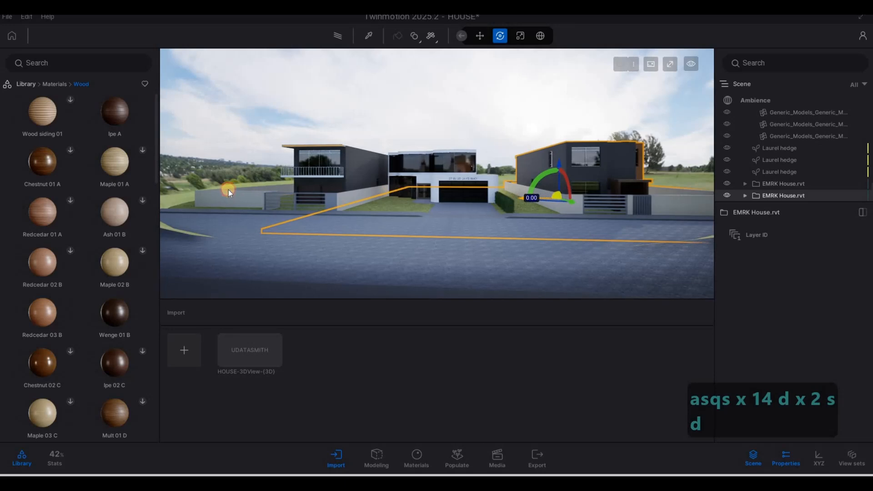
drag(228, 189, 138, 191)
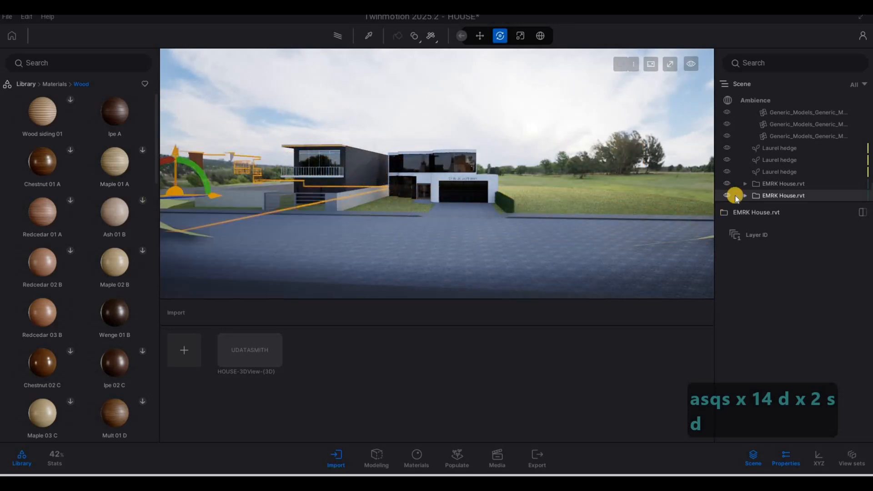
Move the original EMRK house to the hedge side of the white house and the rotated copy beside the lawn side
click(386, 194)
mouse_move(389, 194)
mouse_down()
mouse_move(563, 207)
mouse_move(399, 206)
mouse_up()
key(ctrl+z)
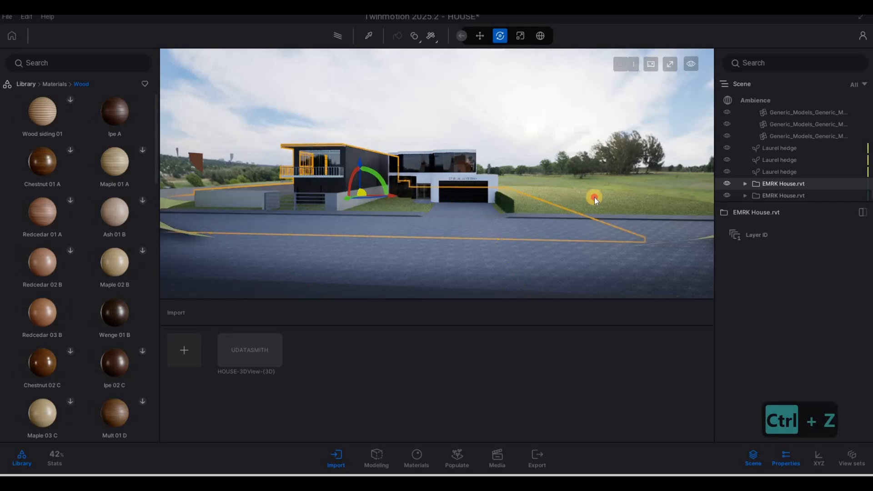
key(ctrl+z)
drag(614, 200, 611, 201)
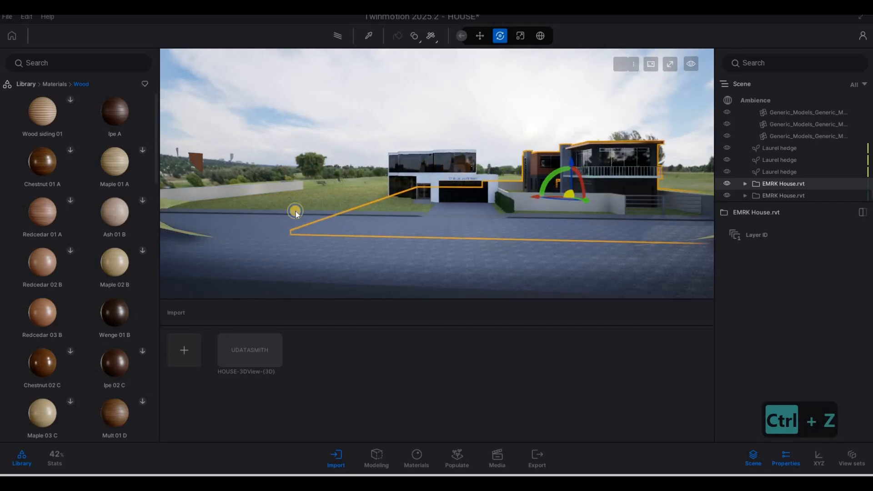
click(782, 196)
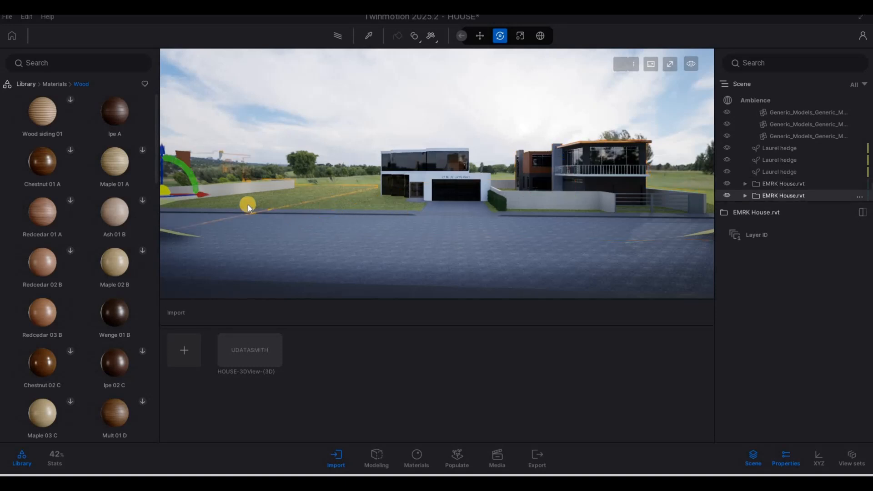
drag(206, 195, 348, 201)
Examine the swapped neighbouring houses, boundary walls and gaps around the white house from several viewpoints, and deselect the rotated copy
key(a)
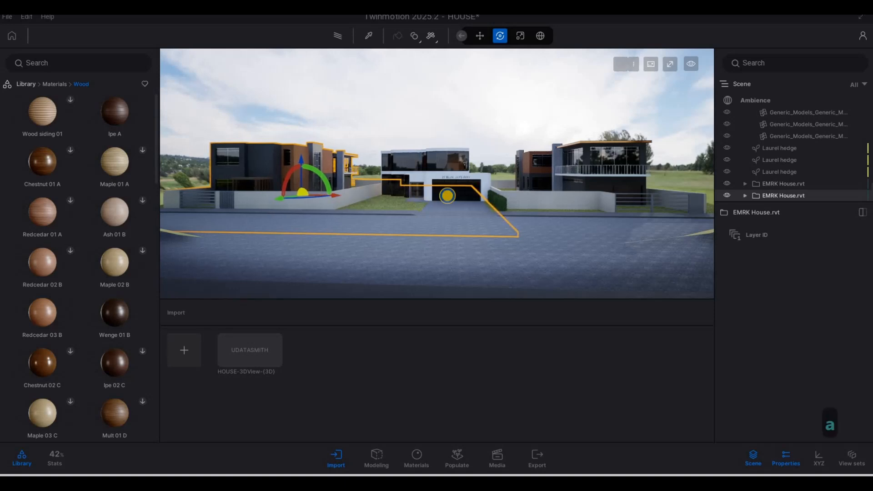
key(w)
key(w)
key(w)
key(w)
key(w)
key(w)
key(w)
key(w)
key(w)
key(w)
key(w)
key(w)
key(w)
key(w)
key(w)
key(w)
key(w)
key(w)
key(w)
key(w)
key(d)
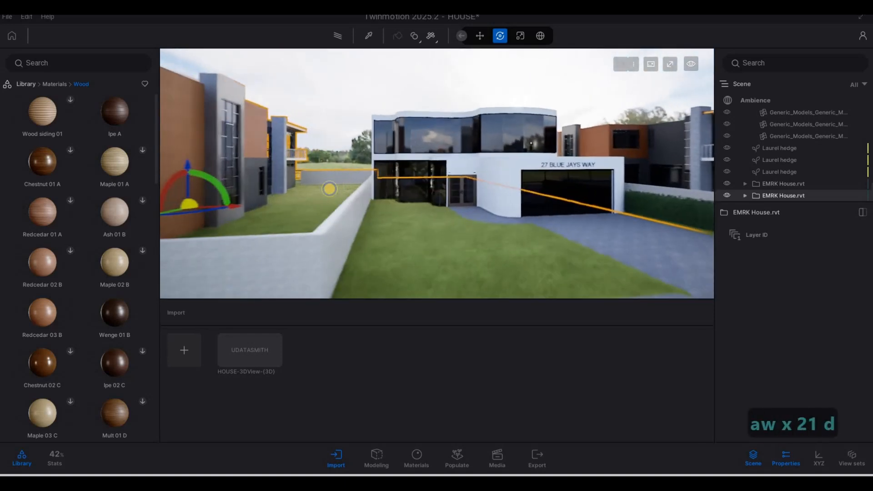
key(s)
key(d)
key(s)
key(d)
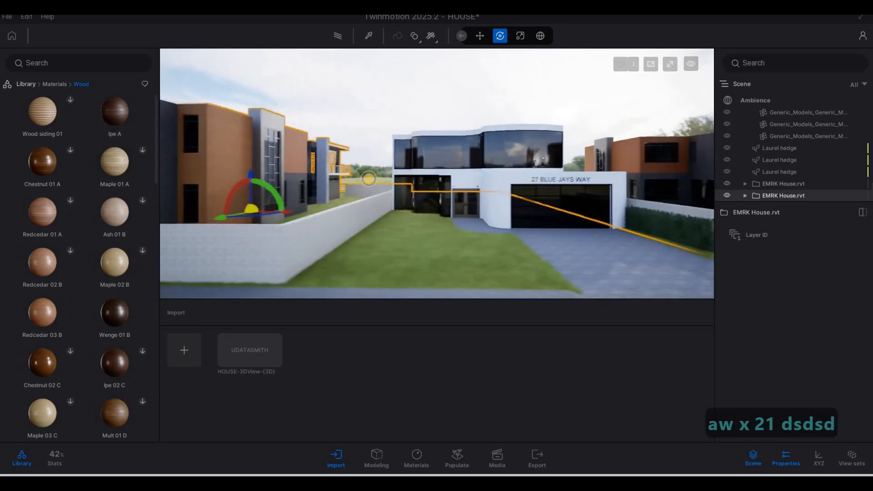
key(d)
key(d)
key(d)
key(w)
key(e)
key(d)
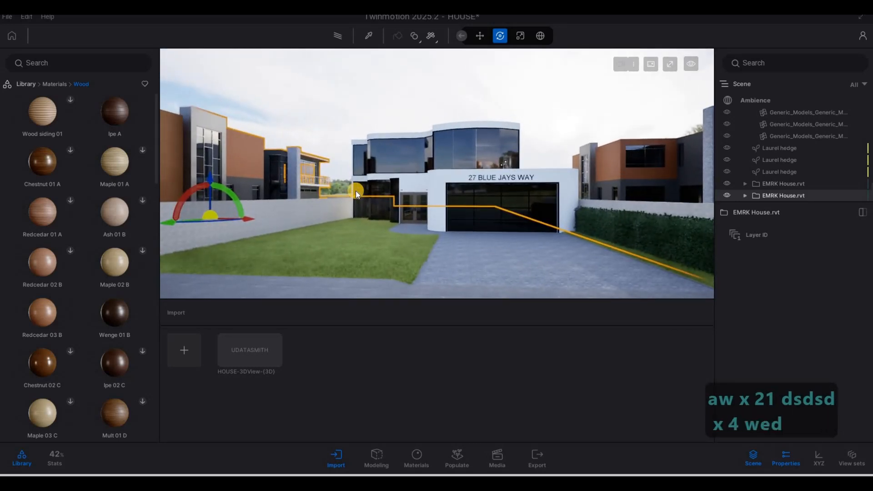
key(Escape)
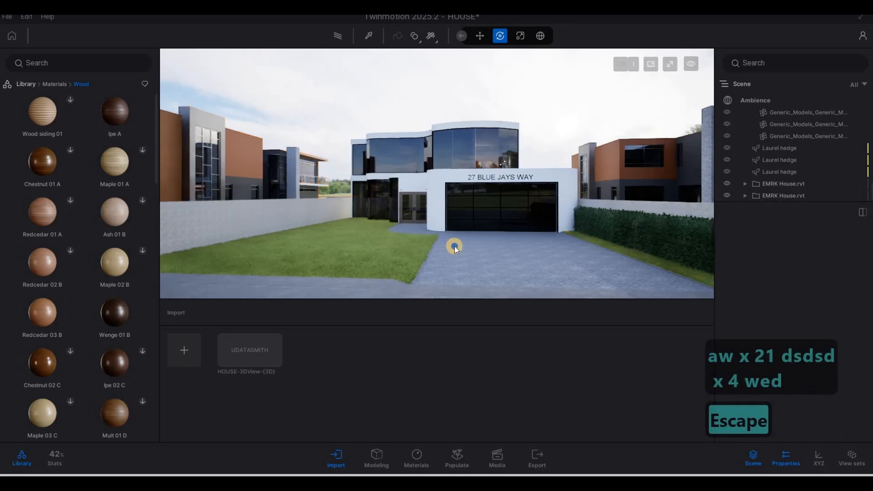
key(a)
key(w)
key(d)
key(s)
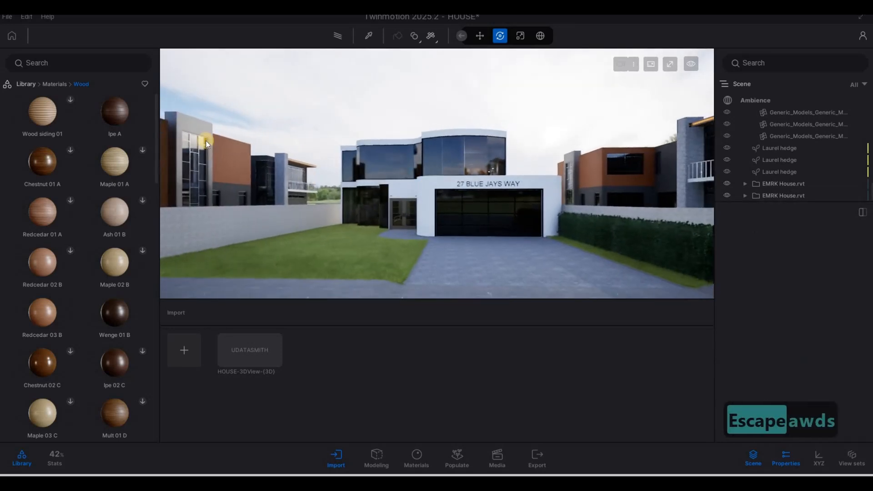
key(a)
Open the Trees category of the Vegetation library and download the first six trees, from Indian Sandalwood to Norway Spruce
click(57, 84)
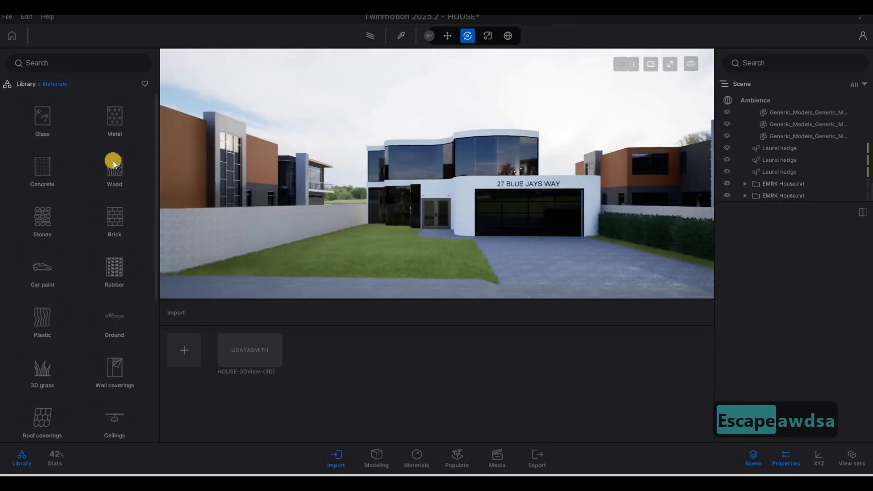
right_click(119, 124)
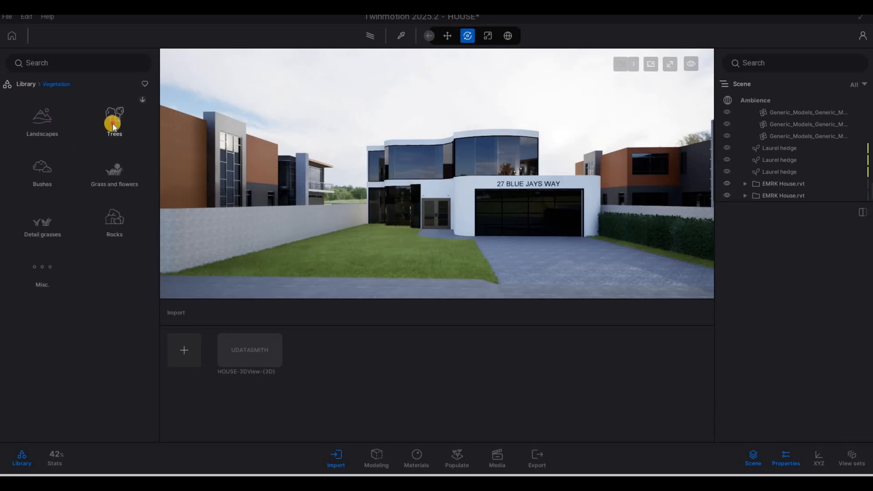
click(114, 126)
click(68, 102)
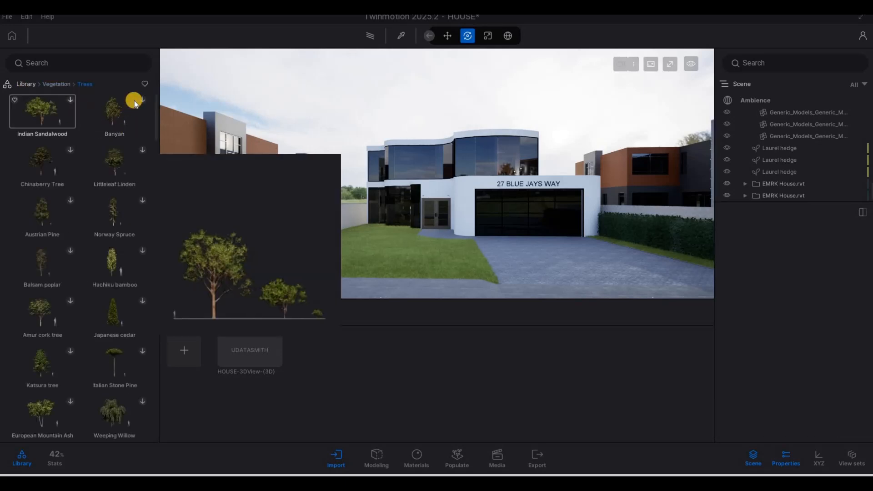
click(133, 110)
click(71, 150)
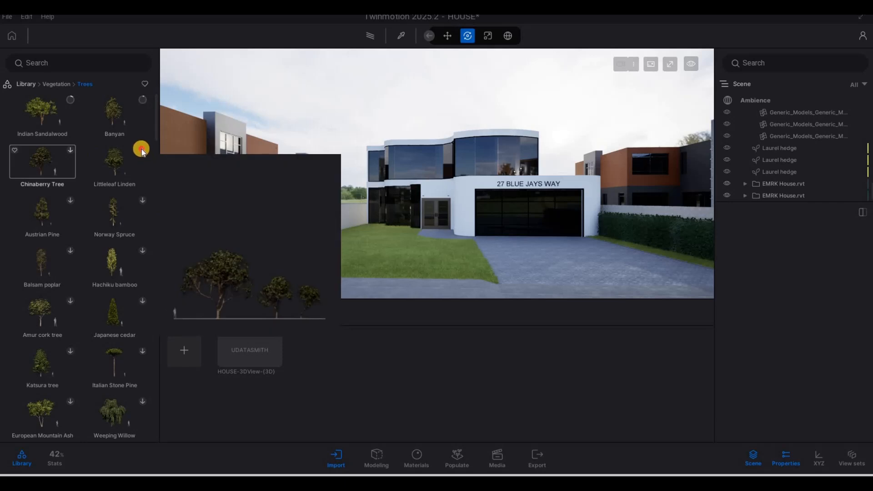
click(142, 200)
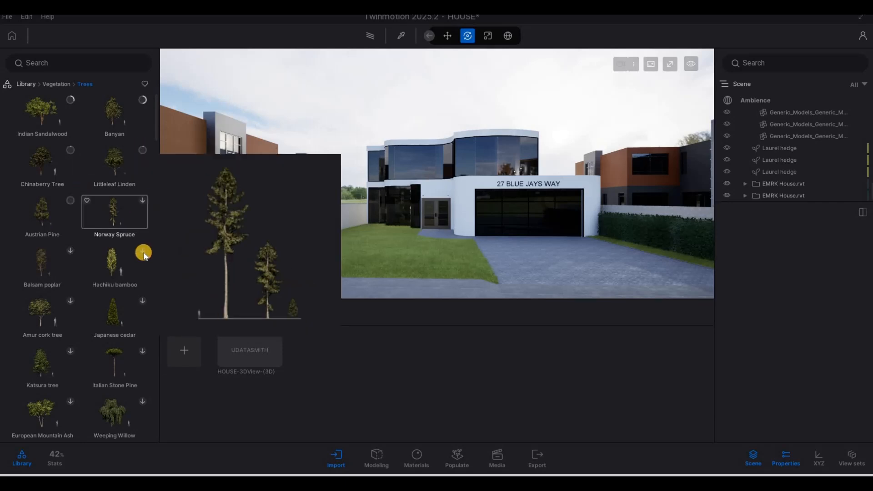
Download the trees from Balsam poplar through Weeping Willow
click(71, 250)
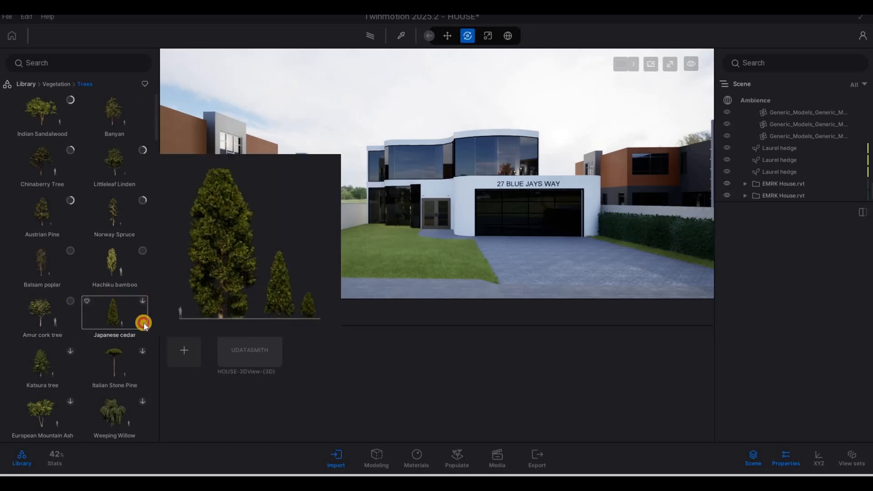
click(143, 352)
click(72, 351)
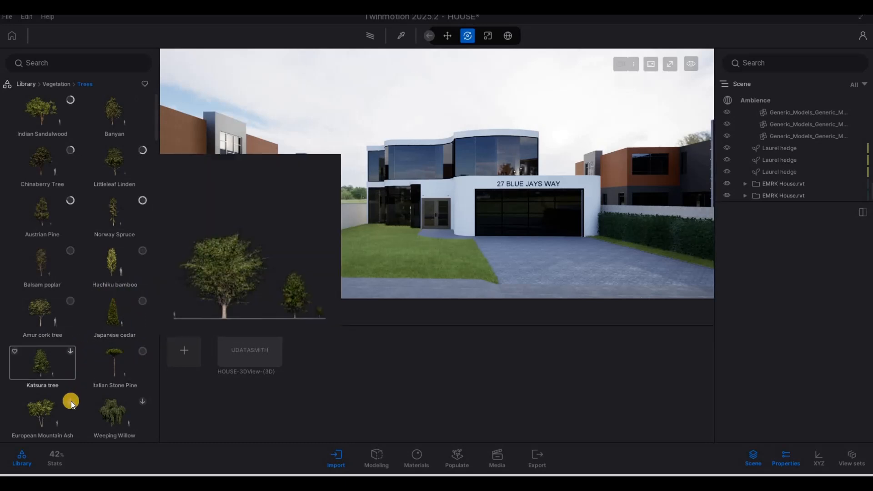
scroll(142, 370, down, 3)
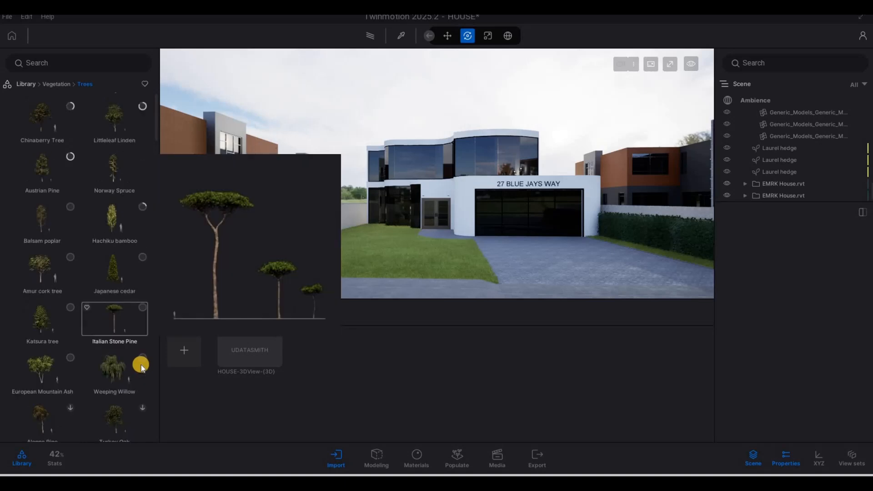
Download the trees from Aleppo Pine through Ohio buckeye in the Trees category
click(71, 386)
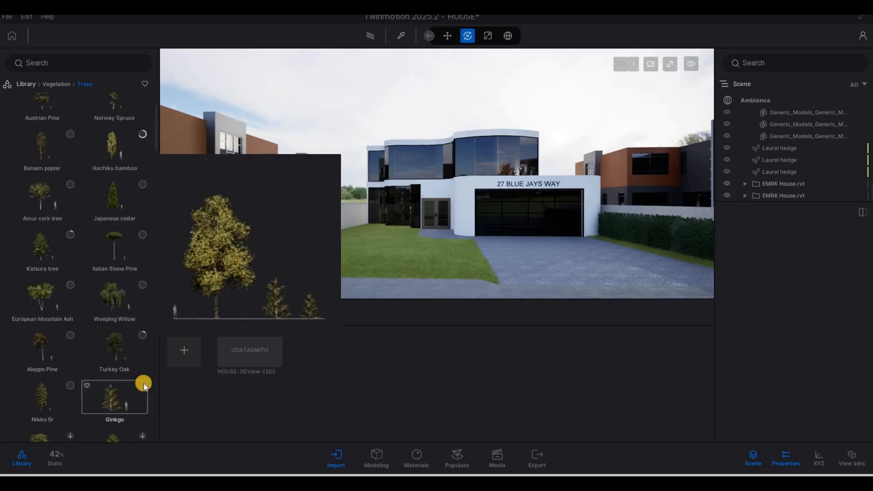
click(144, 385)
scroll(144, 384, down, 1)
click(143, 379)
click(70, 378)
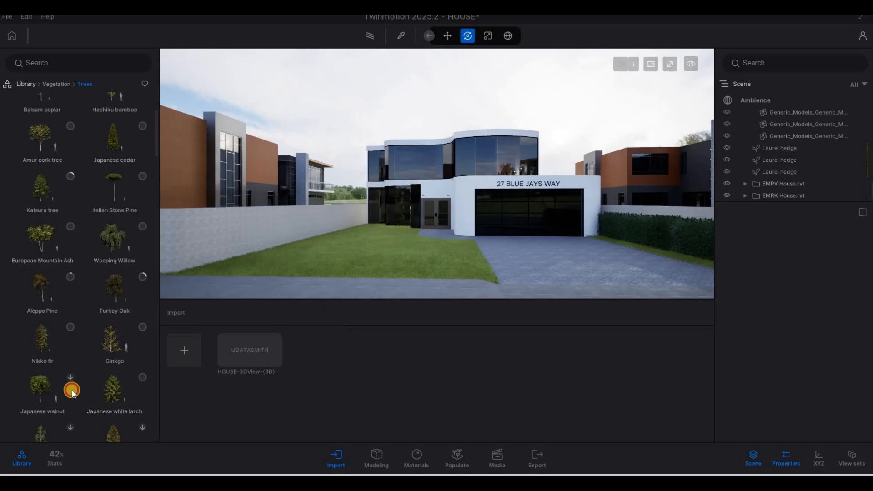
click(73, 427)
click(141, 429)
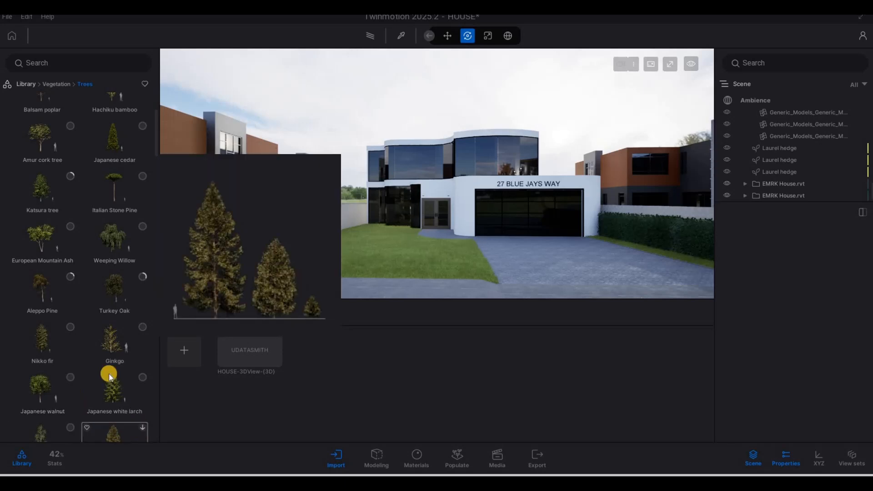
scroll(107, 376, down, 1)
scroll(143, 362, down, 1)
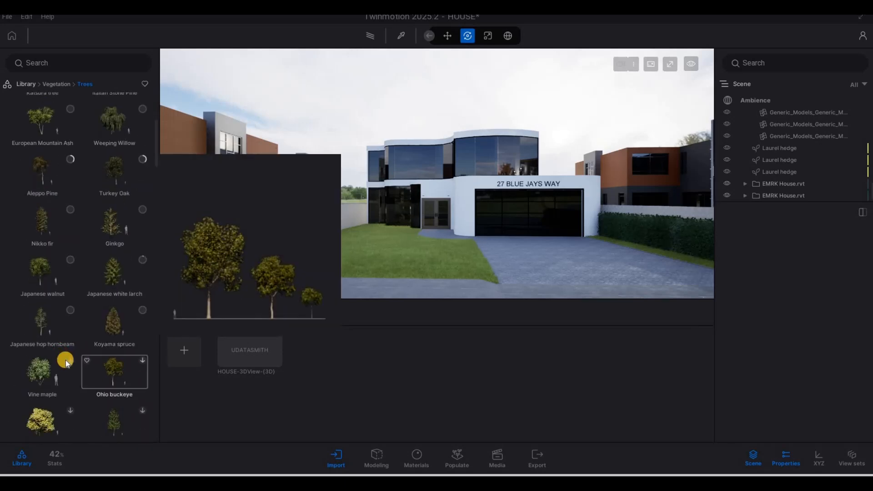
click(68, 363)
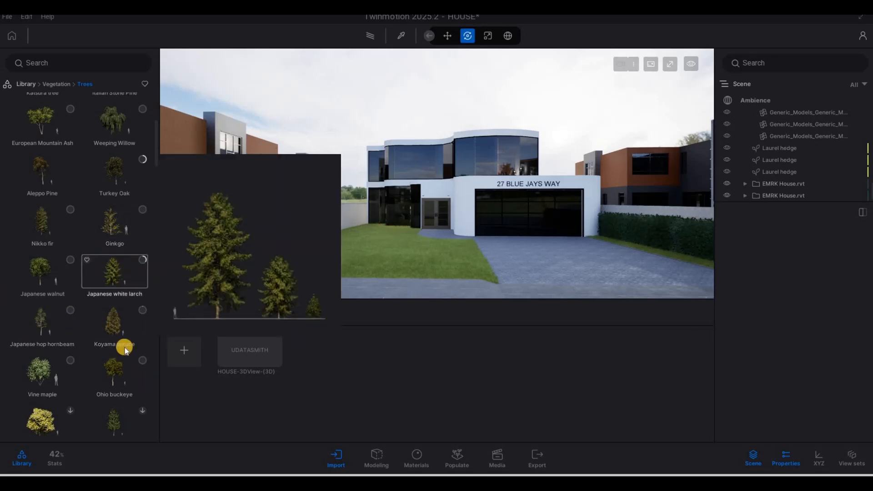
Browse the remaining species in the Trees category and return to the start of the list
scroll(128, 233, down, 10)
key(F1)
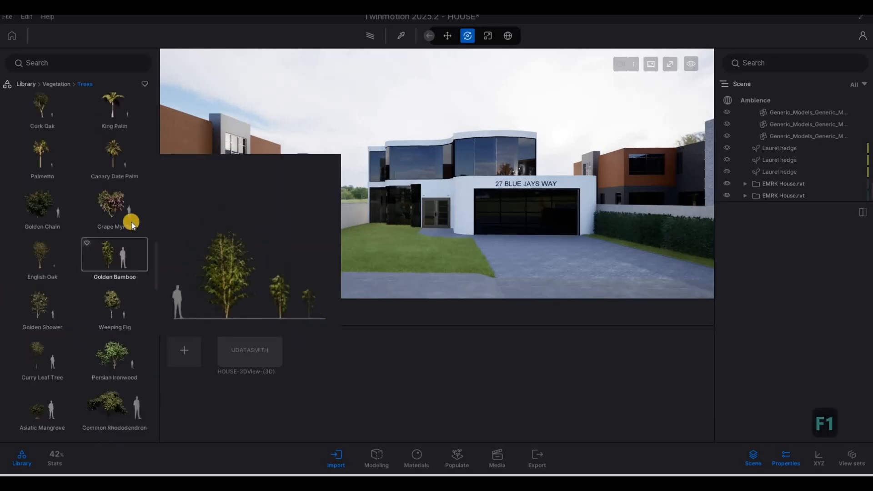
scroll(132, 185, up, 9)
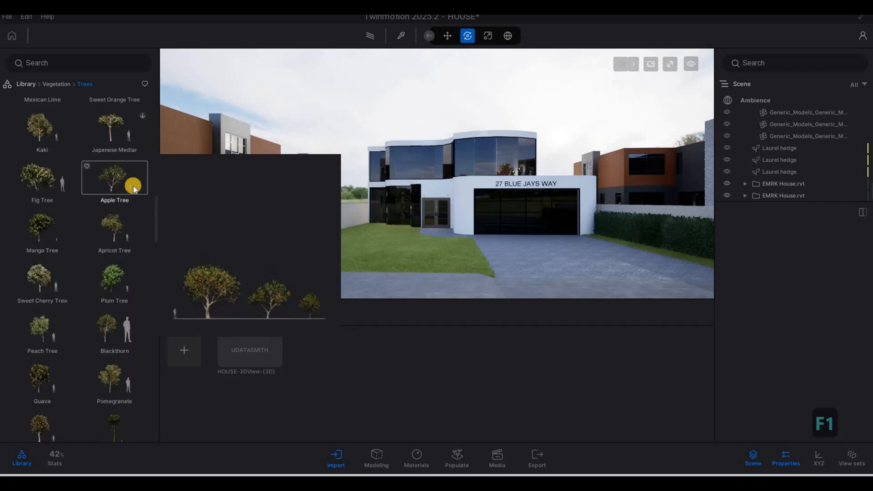
click(66, 228)
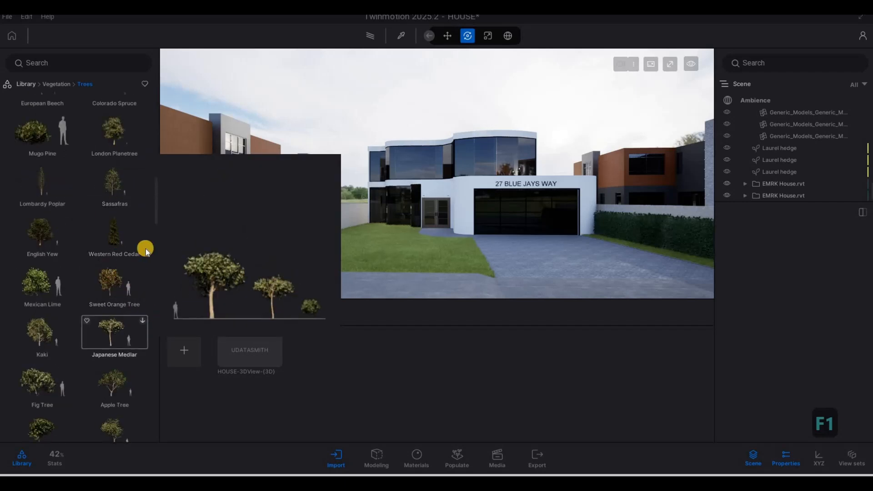
click(155, 178)
scroll(162, 124, up, 10)
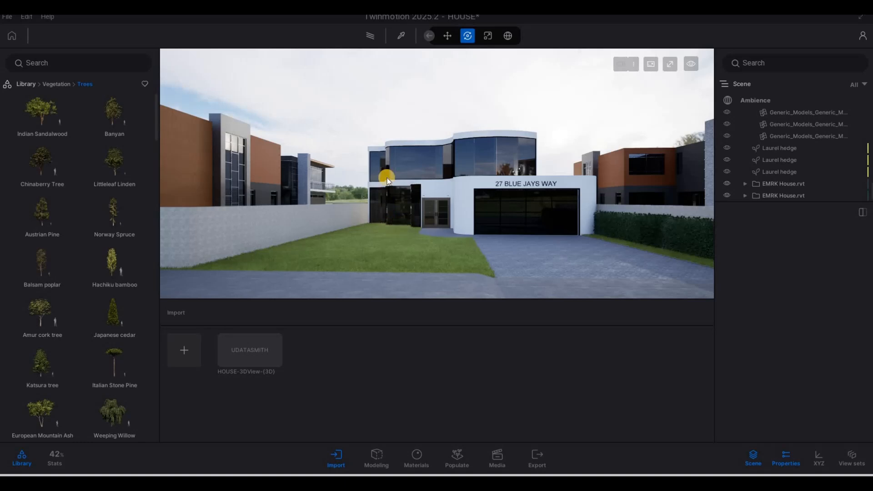
Try an Austrian Pine on the front lawn near the boundary wall, and delete it
scroll(386, 181, up, 2)
right_drag(376, 189, 374, 195)
scroll(414, 228, up, 2)
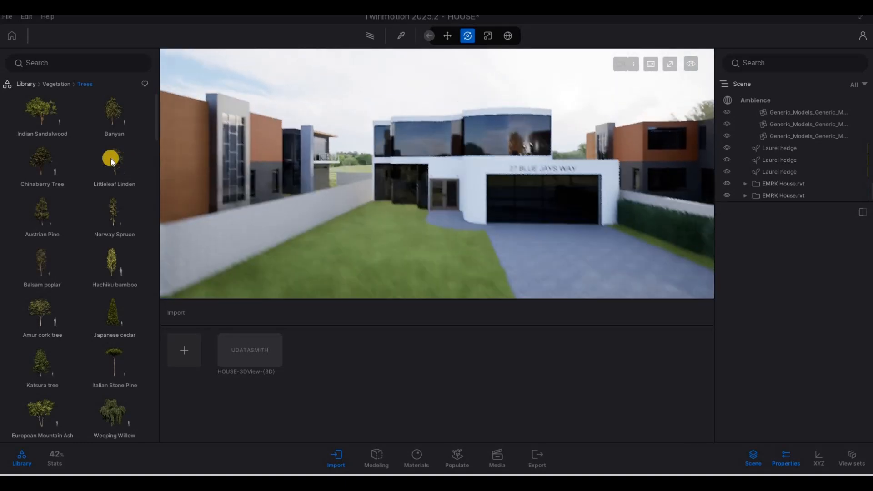
drag(45, 209, 362, 258)
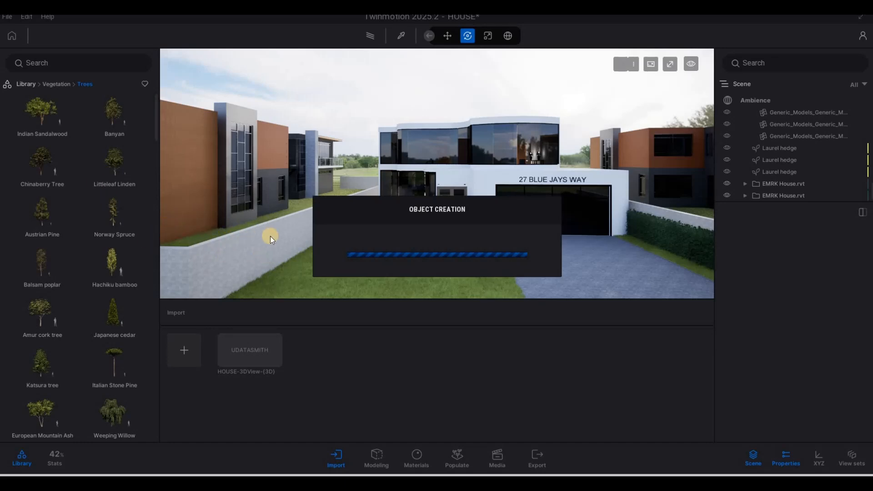
scroll(395, 240, down, 3)
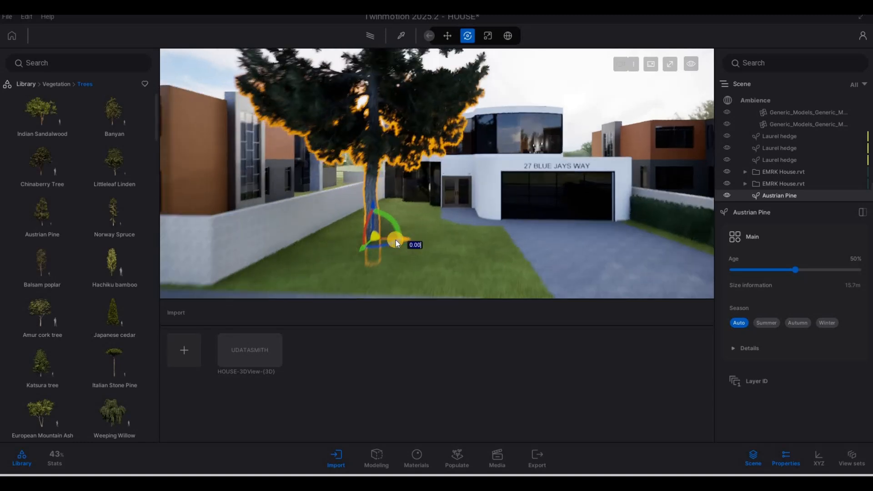
key(Delete)
Place a Chinaberry Tree and move it behind the lawn-side boundary wall, into the neighbouring yard
drag(41, 163, 353, 230)
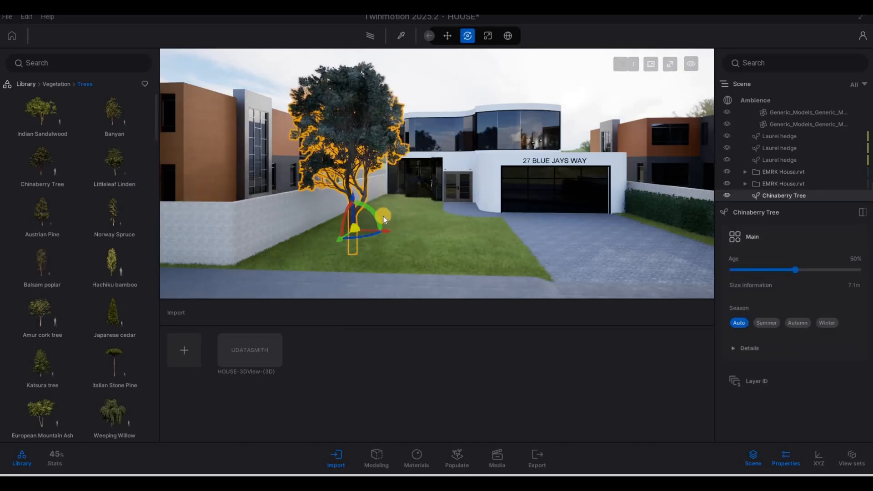
shift+middle_drag(383, 219, 371, 218)
mouse_move(375, 217)
mouse_down()
mouse_move(280, 205)
mouse_move(383, 217)
mouse_move(375, 220)
mouse_up()
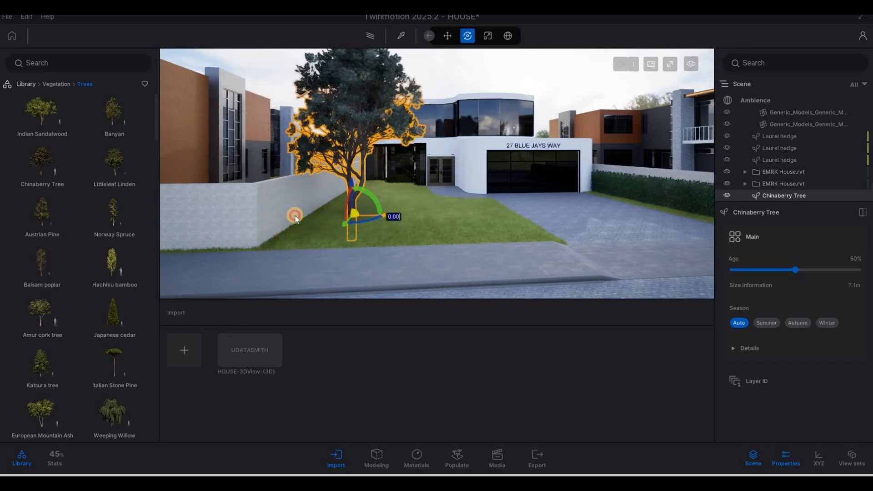
drag(294, 217, 332, 238)
key(a)
right_drag(319, 244, 299, 230)
drag(280, 228, 329, 226)
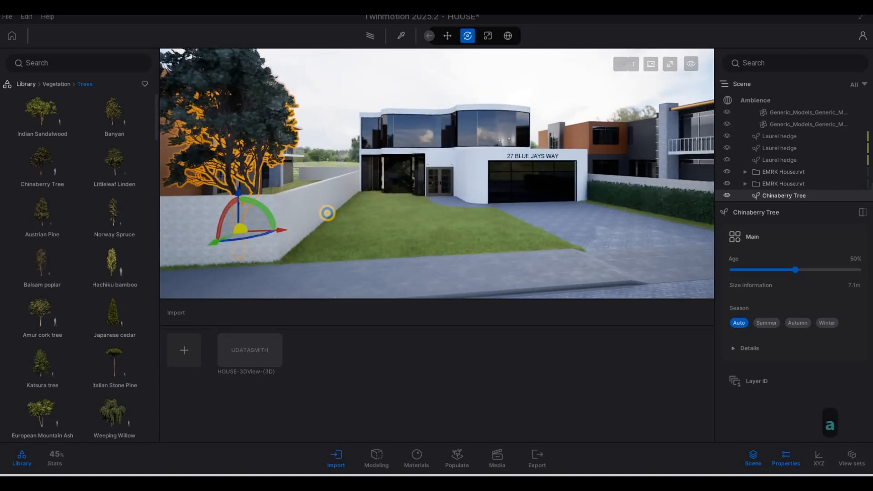
Place a Japanese walnut on the front lawn beside the boundary wall
right_drag(327, 214, 164, 146)
key(w)
key(x)
key(2)
key(q)
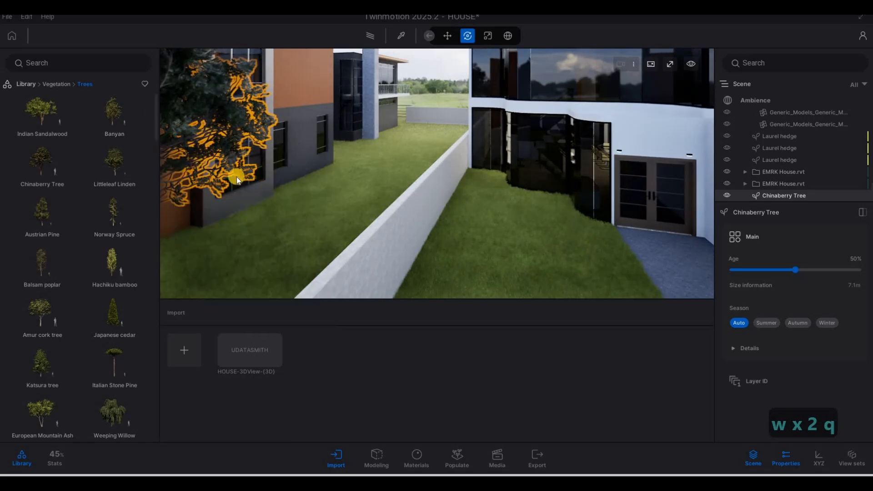
scroll(154, 230, down, 2)
key(s)
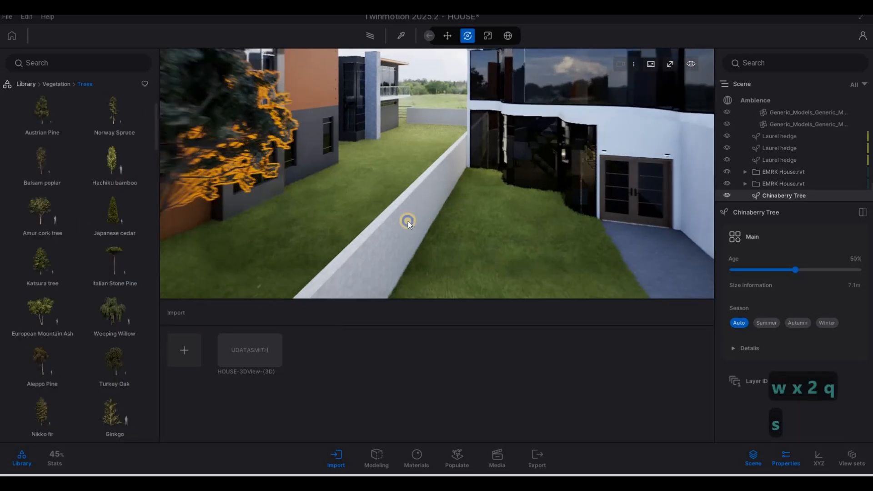
key(e)
scroll(85, 263, down, 5)
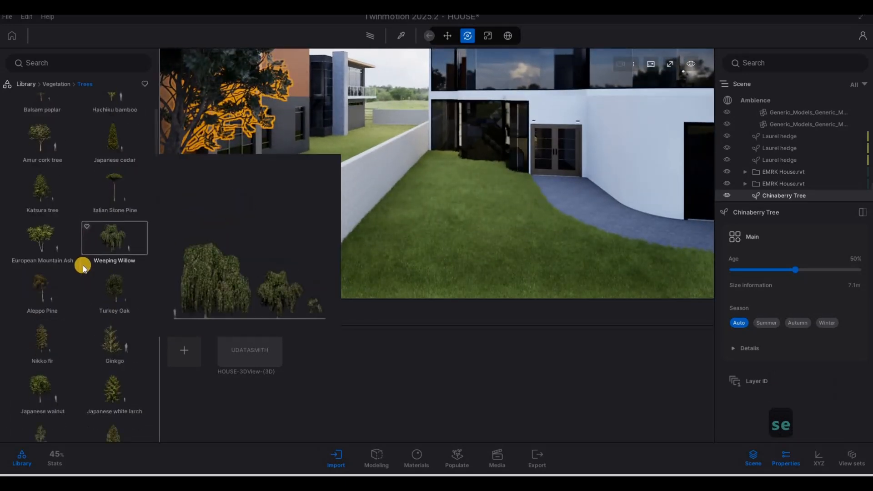
drag(389, 265, 441, 239)
key(s)
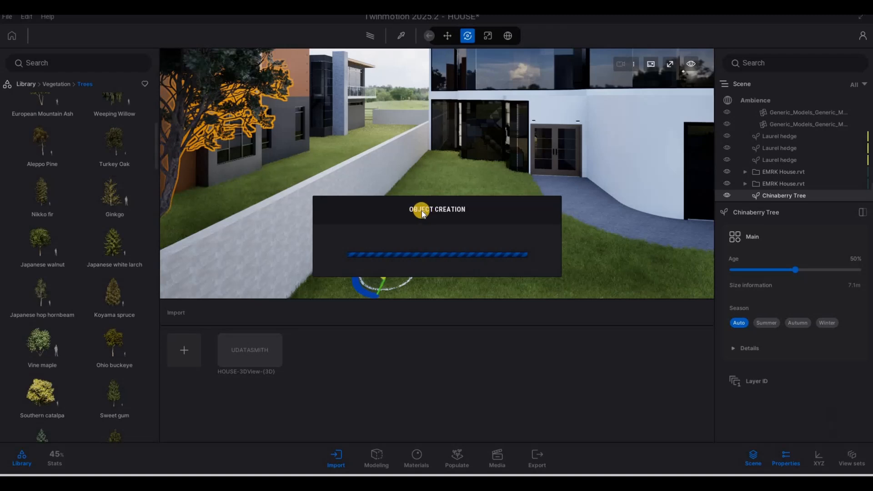
key(s)
key(a)
right_drag(444, 167, 425, 164)
key(w)
key(d)
key(s)
key(z)
key(s)
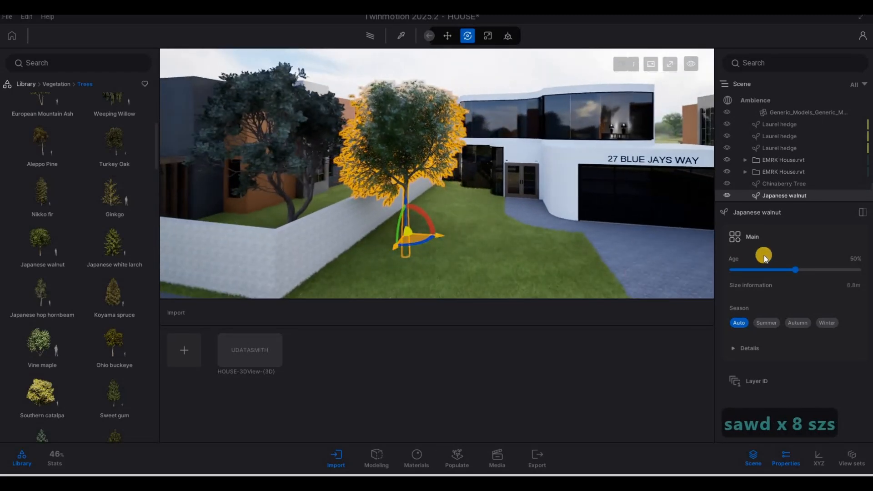
Set the Japanese walnut's age to 6% and check its size in front of the house
drag(745, 271, 740, 272)
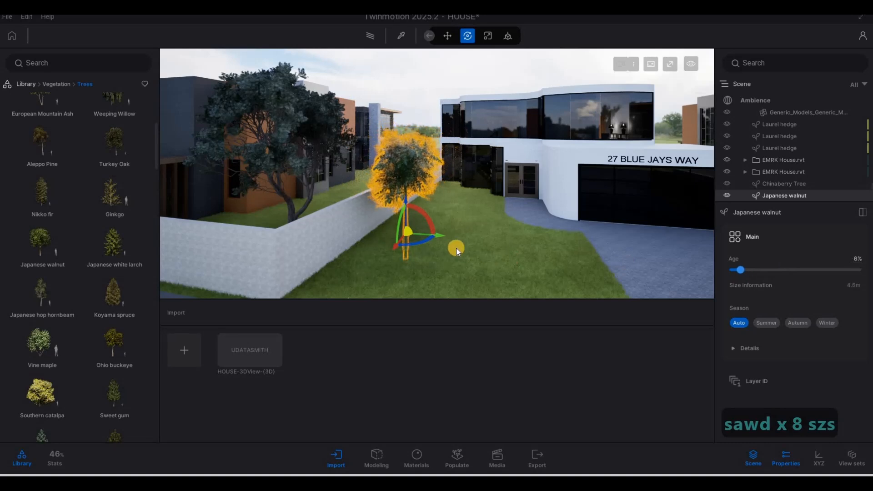
key(a)
right_drag(440, 241, 421, 253)
drag(421, 253, 566, 213)
key(a)
key(w)
key(e)
right_drag(600, 210, 598, 179)
key(d)
key(e)
key(a)
key(s)
key(d)
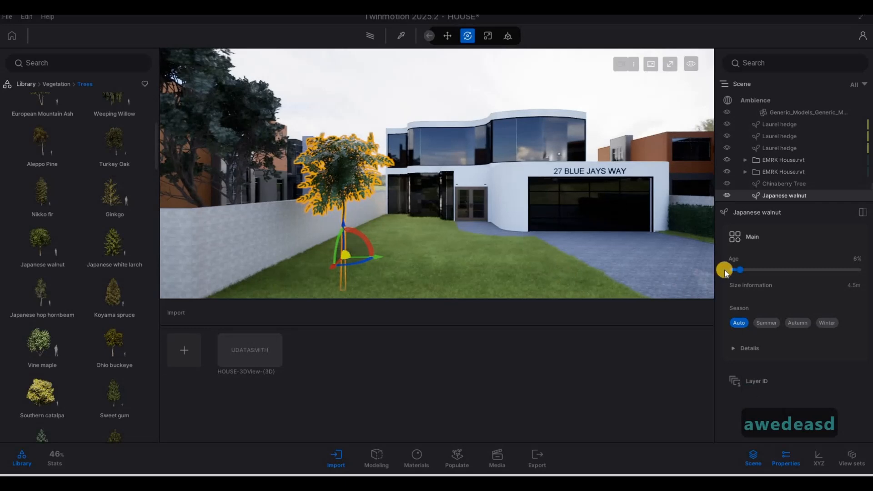
Set the Japanese walnut's age to 21%, deselect it and check it from the street
drag(755, 267, 758, 268)
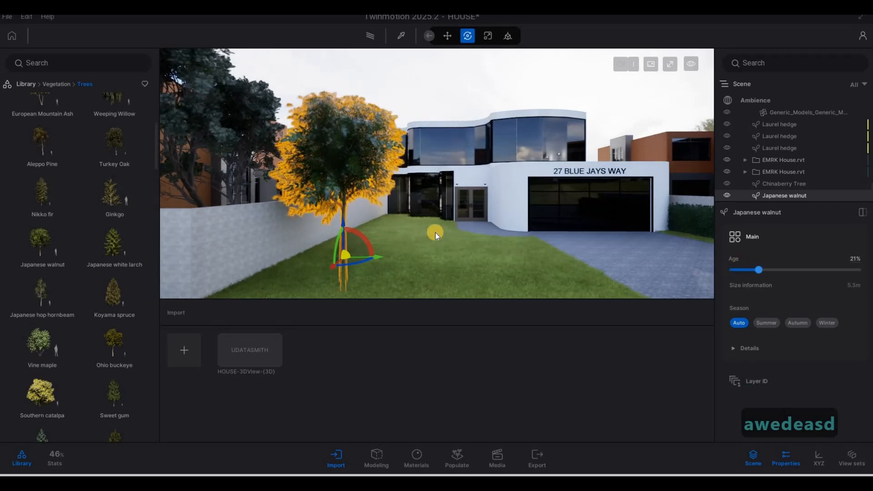
key(Escape)
right_drag(549, 212, 547, 212)
key(a)
key(a)
key(s)
key(d)
key(e)
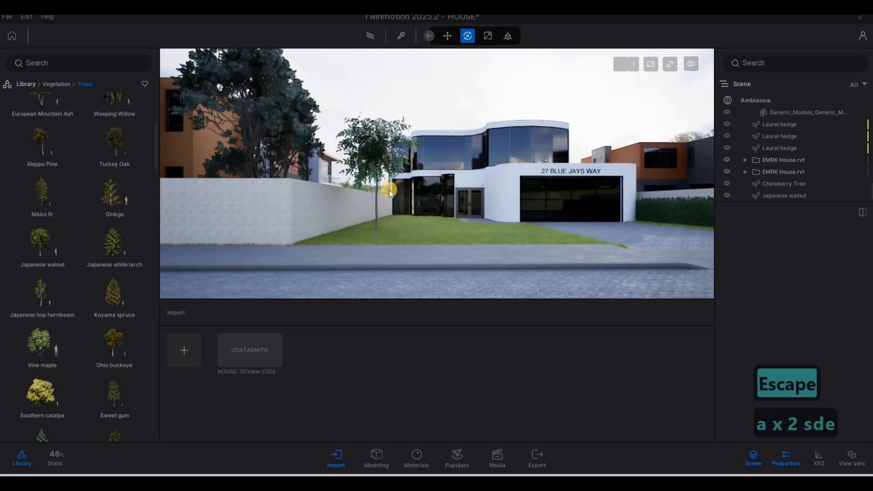
Delete the Japanese walnut from the front lawn
click(389, 189)
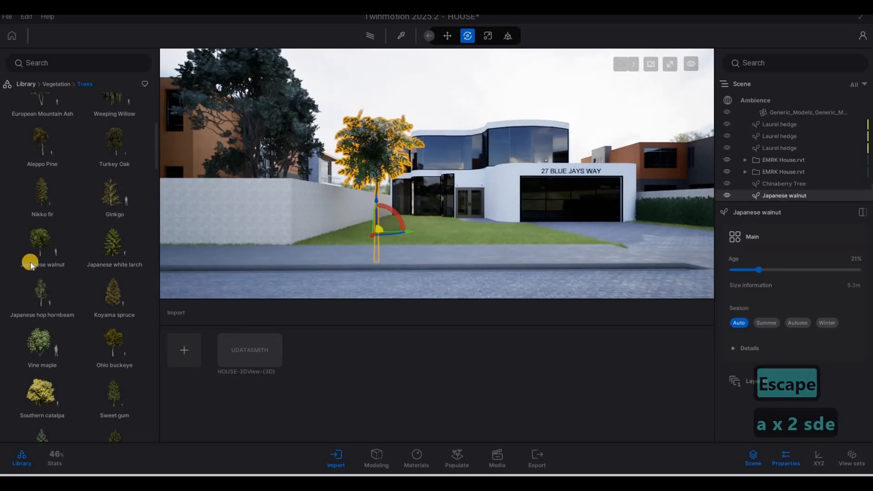
key(Delete)
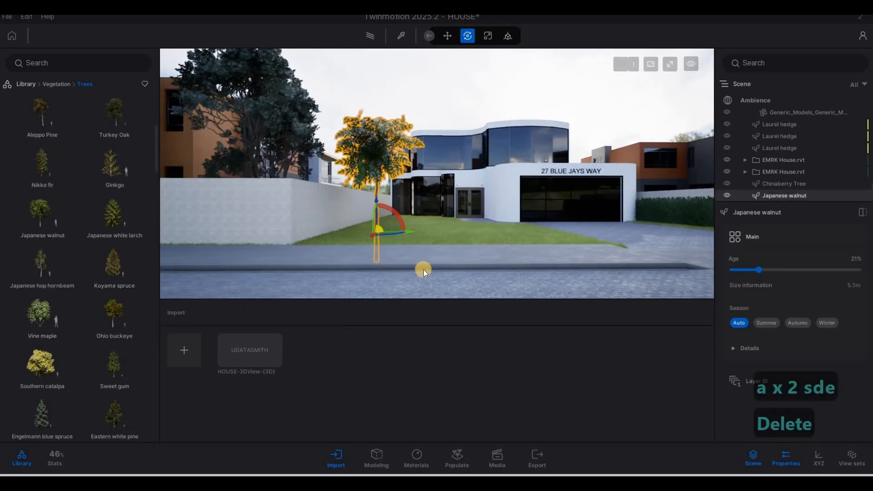
key(Delete)
Examine the front yard from several viewpoints and browse the Trees category for another species
key(a)
key(w)
key(d)
key(s)
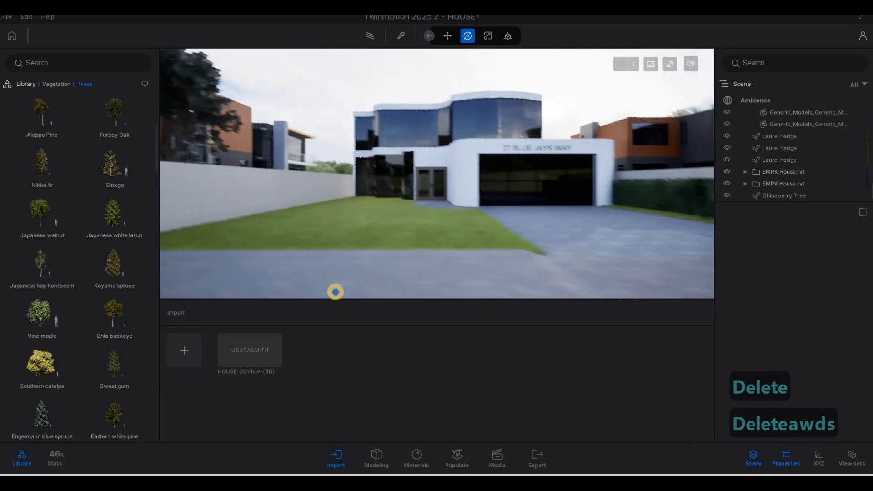
key(d)
key(q)
key(w)
key(d)
key(a)
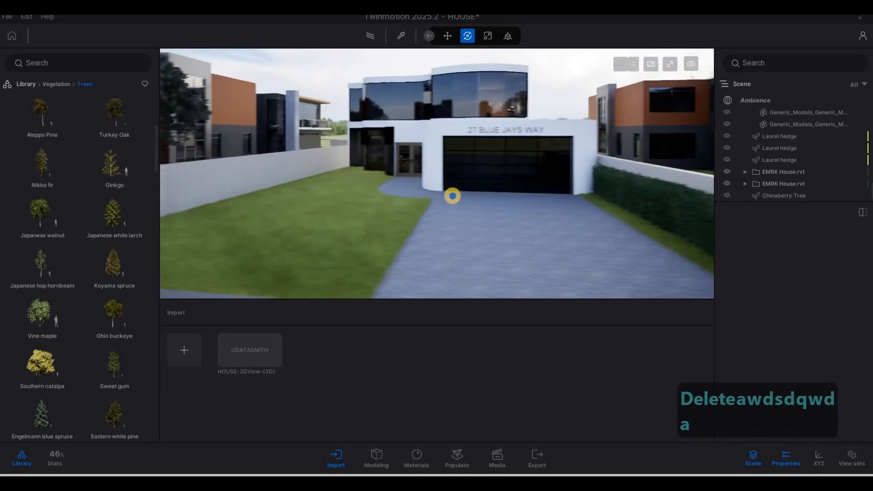
key(s)
key(a)
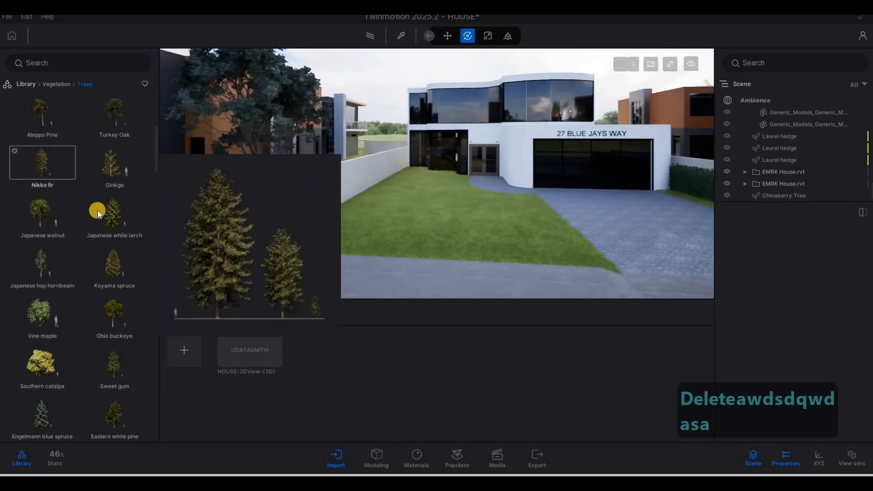
scroll(102, 230, down, 4)
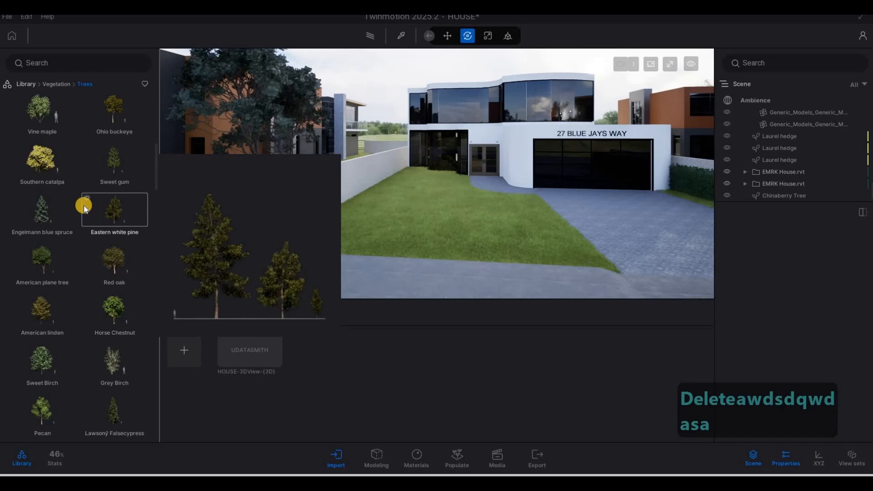
scroll(86, 265, down, 10)
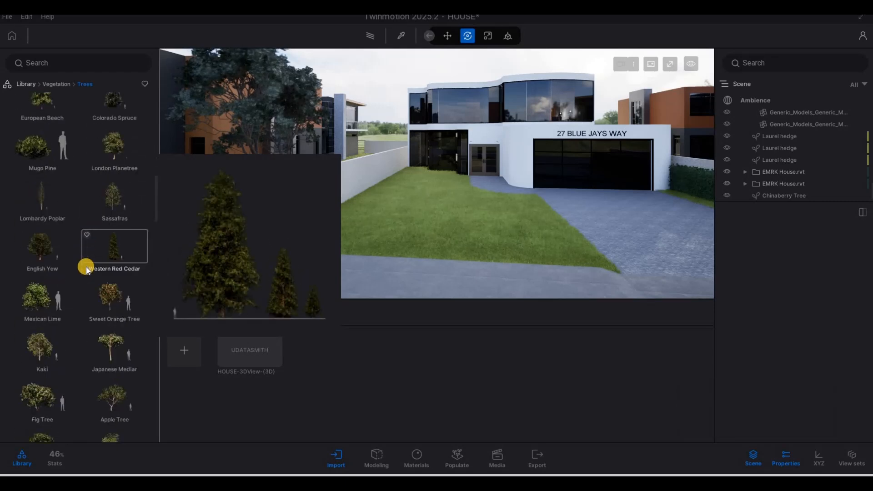
scroll(86, 269, down, 3)
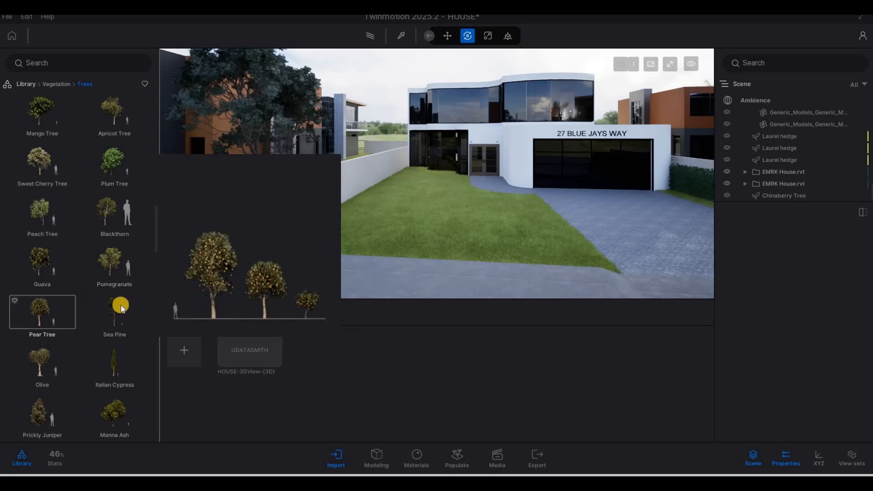
Place a Sea Pine behind the white house, near the rear boundary wall
key(a)
key(w)
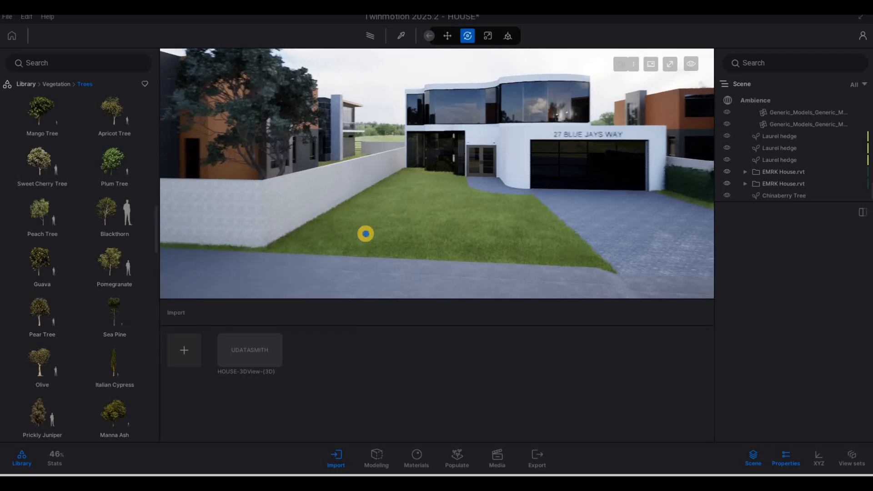
key(q)
key(q)
key(q)
key(q)
key(q)
key(q)
key(q)
key(q)
key(q)
key(q)
key(q)
key(q)
key(q)
key(q)
key(q)
key(q)
key(q)
key(q)
key(q)
key(q)
key(q)
key(q)
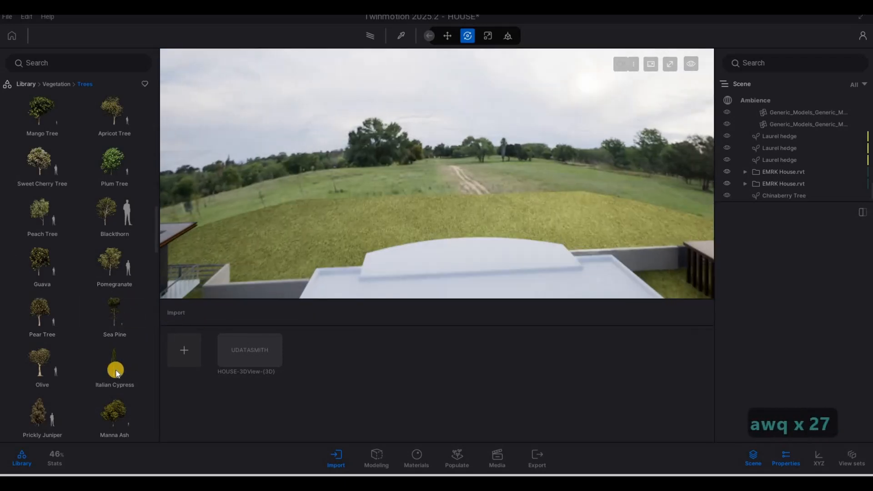
key(a)
drag(115, 314, 350, 283)
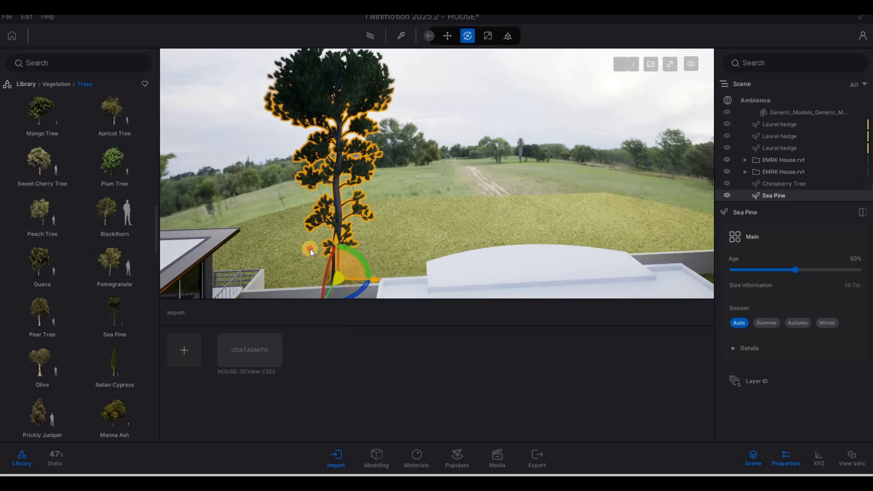
Copy the Sea Pine once as an instance and place further Sea Pines to form a row behind the house
drag(325, 246, 317, 249)
mouse_move(413, 236)
shift+mouse_down()
mouse_move(410, 228)
mouse_move(413, 235)
shift+mouse_up()
click(419, 286)
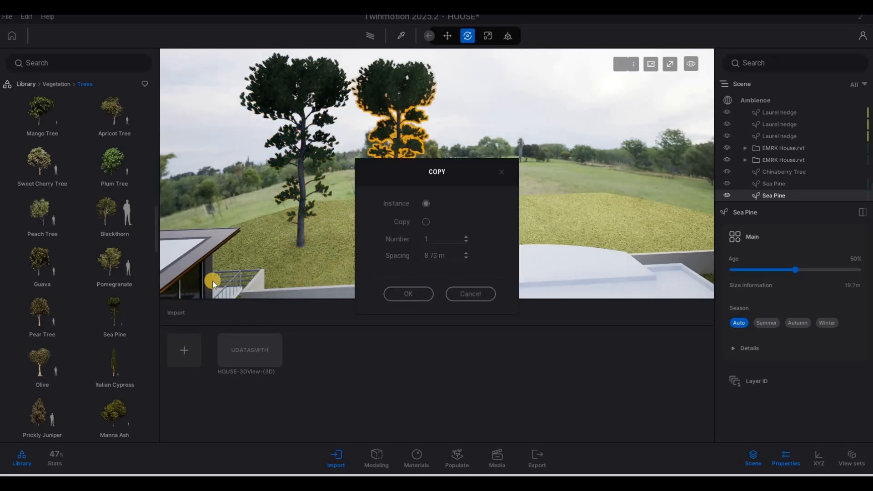
drag(113, 309, 230, 282)
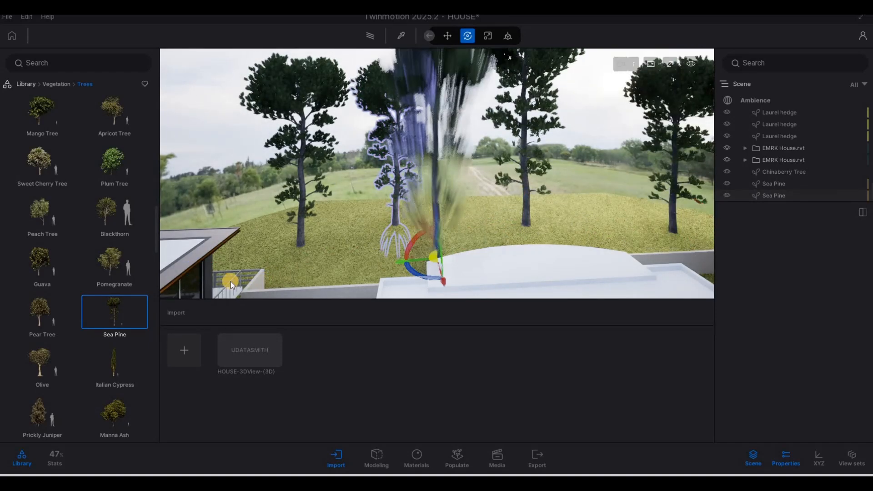
key(Escape)
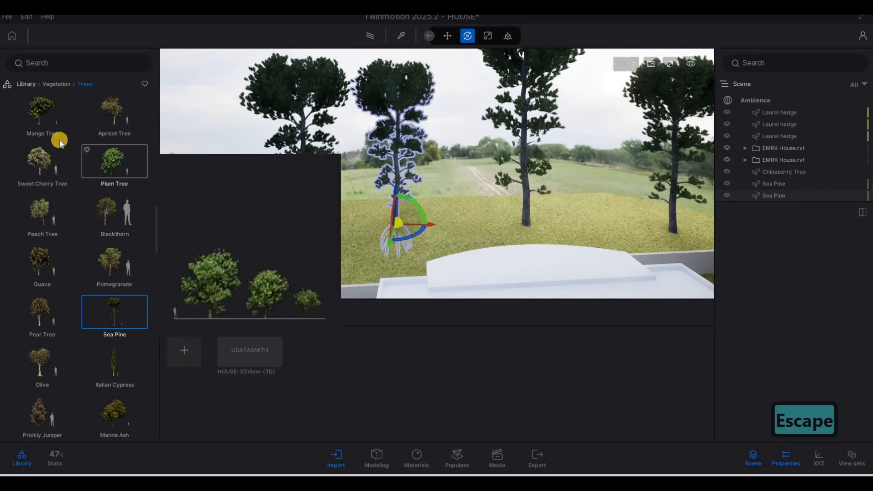
Place Sweet Cherry Trees in front of the Sea Pines, near the rear boundary wall
click(42, 160)
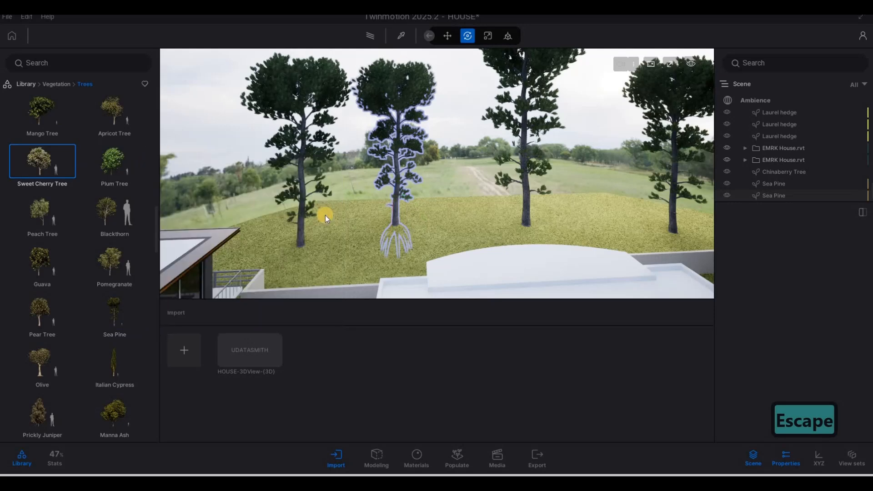
click(353, 276)
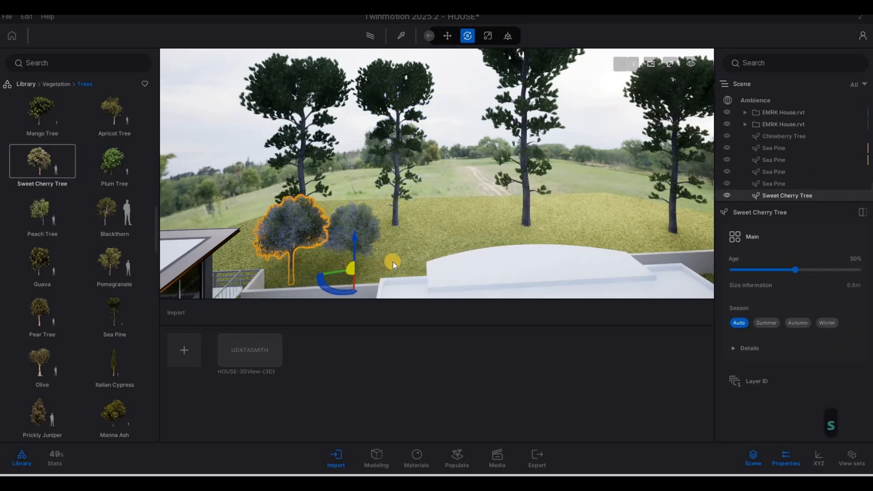
Place a Sweet Cherry Tree on the front lawn beside the boundary wall and end placement
key(s)
key(e)
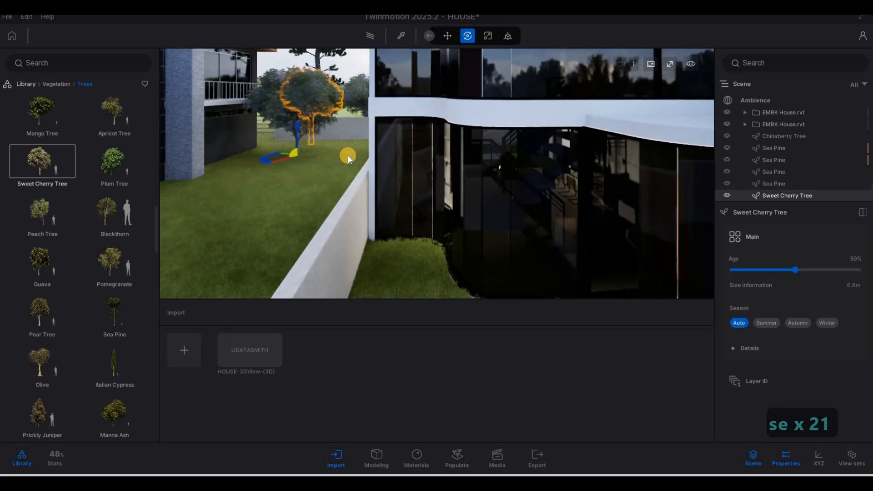
key(s)
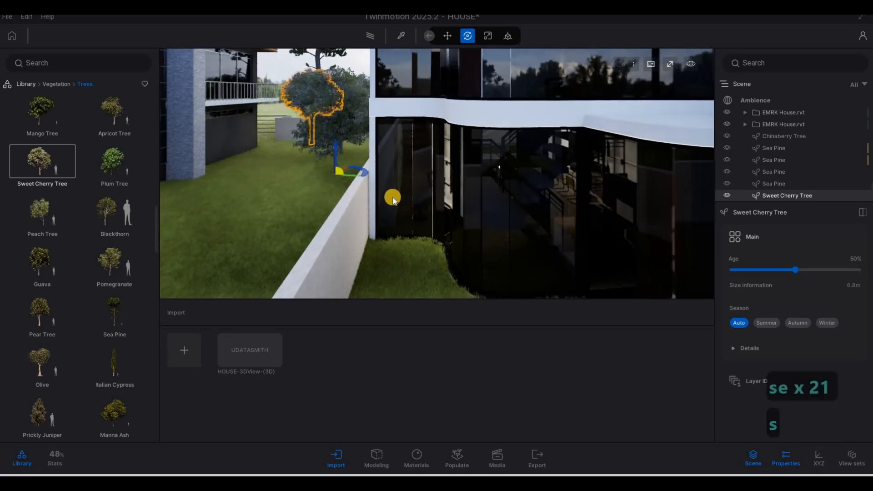
key(d)
key(a)
key(s)
key(e)
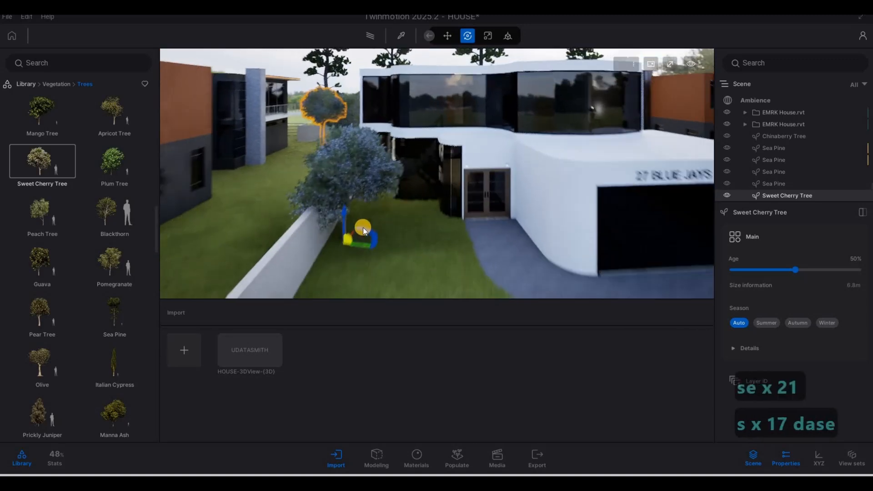
key(s)
key(d)
key(w)
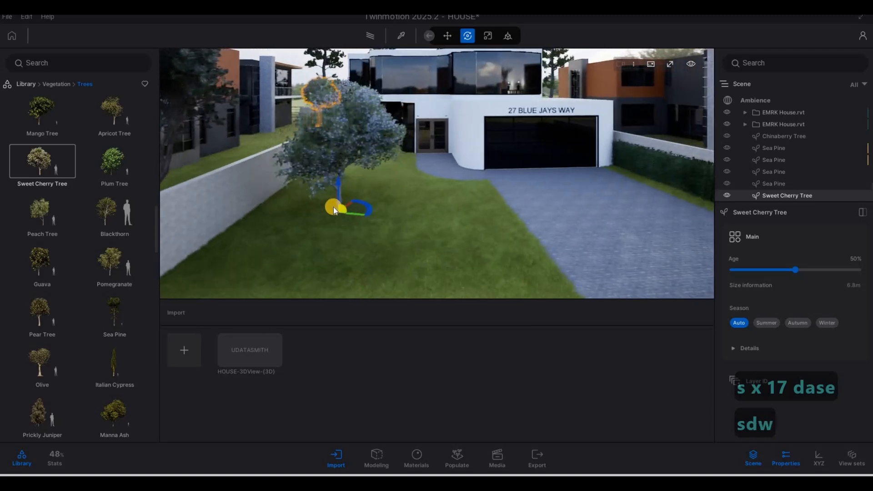
key(s)
key(a)
key(e)
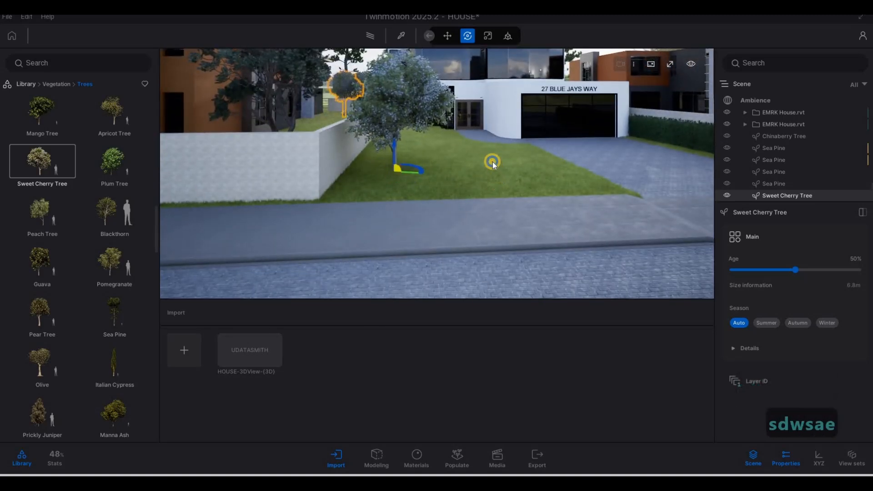
key(e)
key(Escape)
key(Escape)
Check the Sweet Cherry Tree on the front lawn from the street and delete it
key(d)
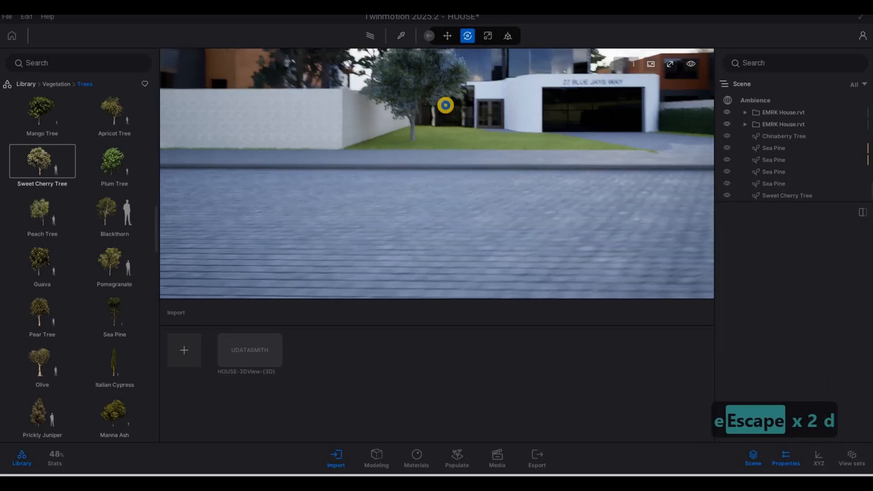
key(w)
key(a)
key(d)
key(q)
key(a)
key(s)
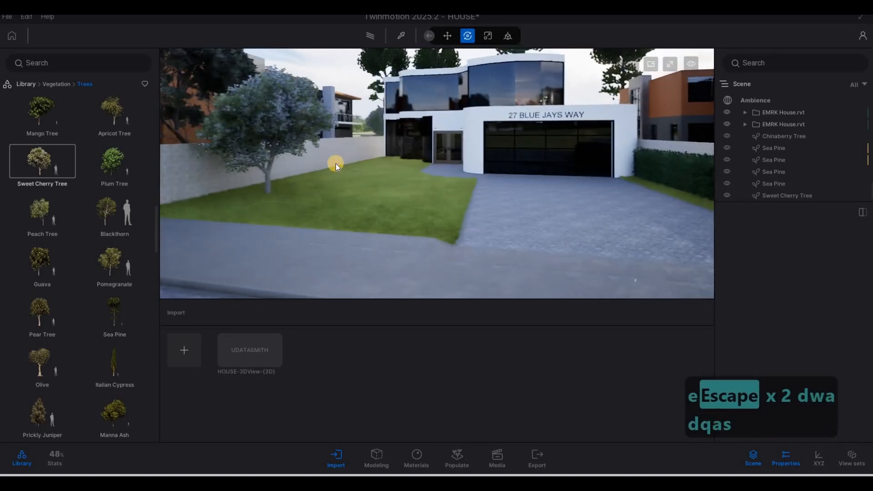
key(a)
click(335, 188)
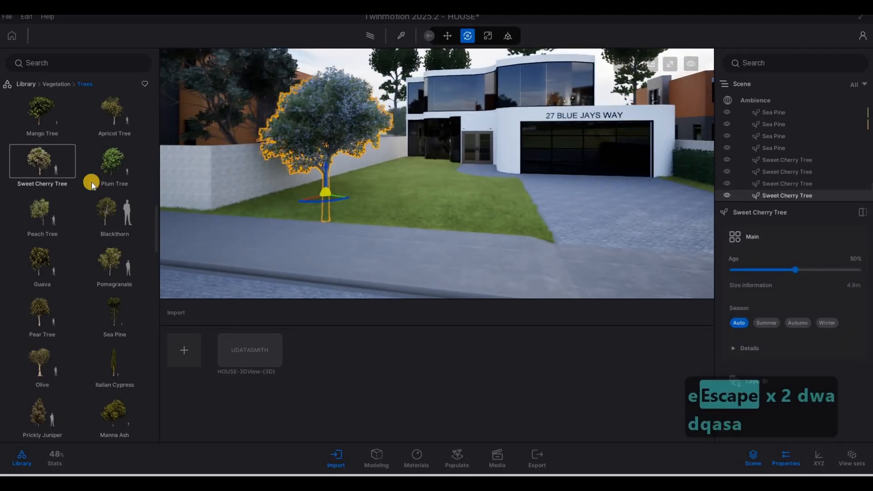
key(Delete)
Browse to the Bushes category and download Tropical palm 2 and 3 and Common fern 1, 2 and 3
scroll(107, 314, up, 1)
scroll(108, 318, down, 15)
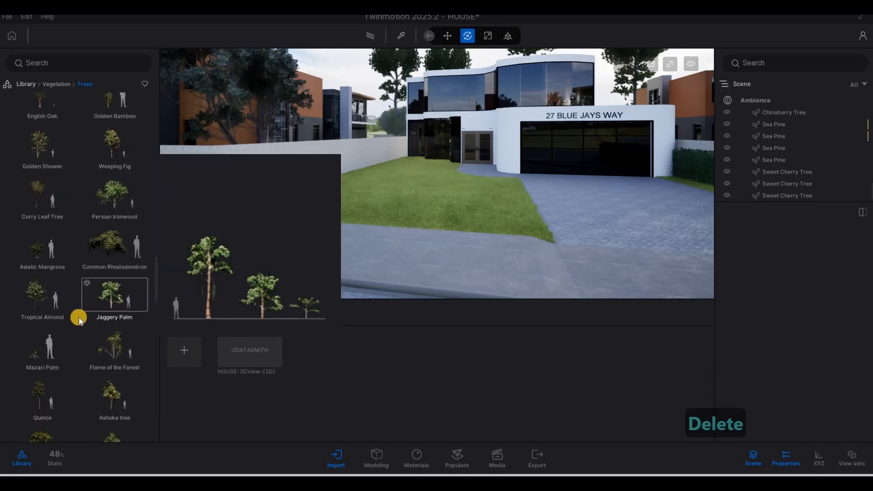
scroll(78, 317, down, 2)
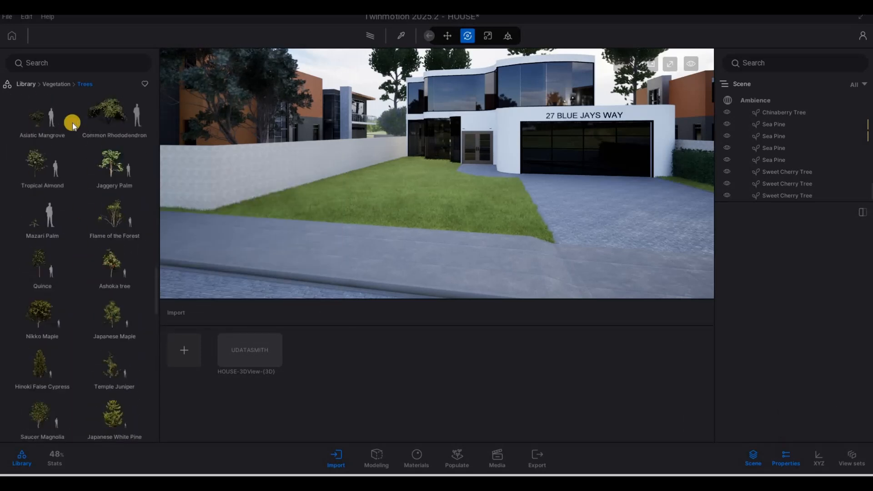
click(56, 84)
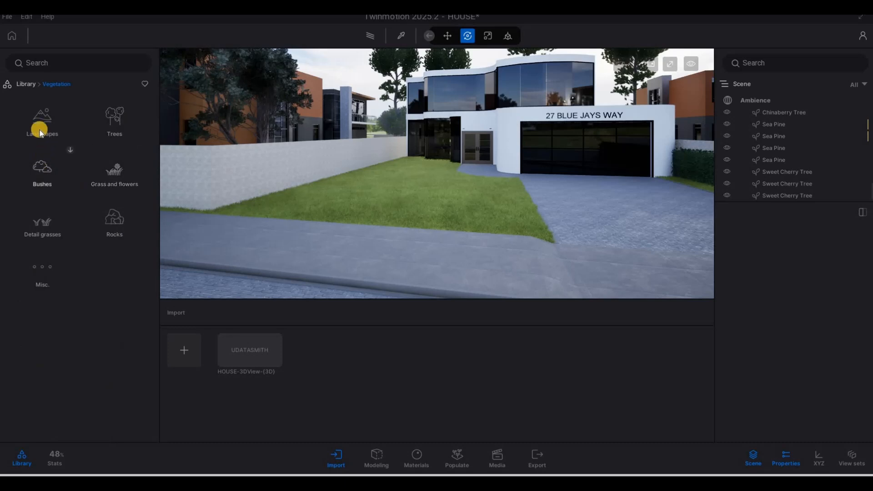
click(50, 170)
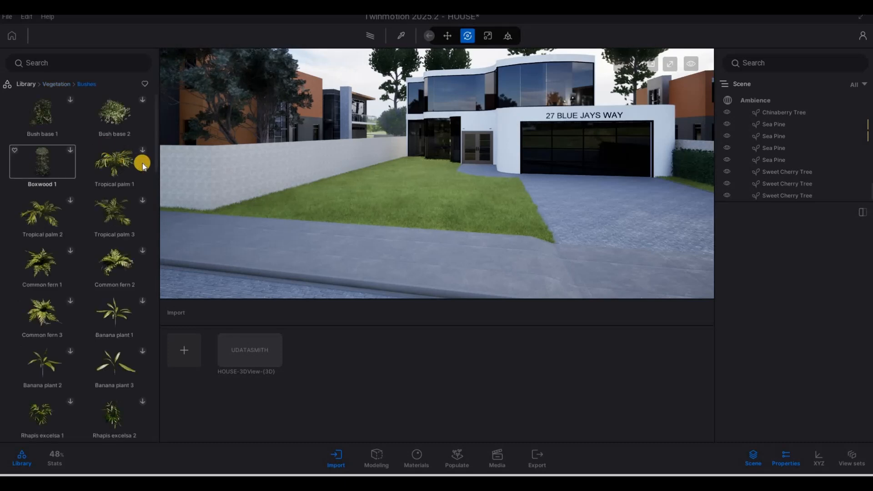
click(143, 200)
click(146, 250)
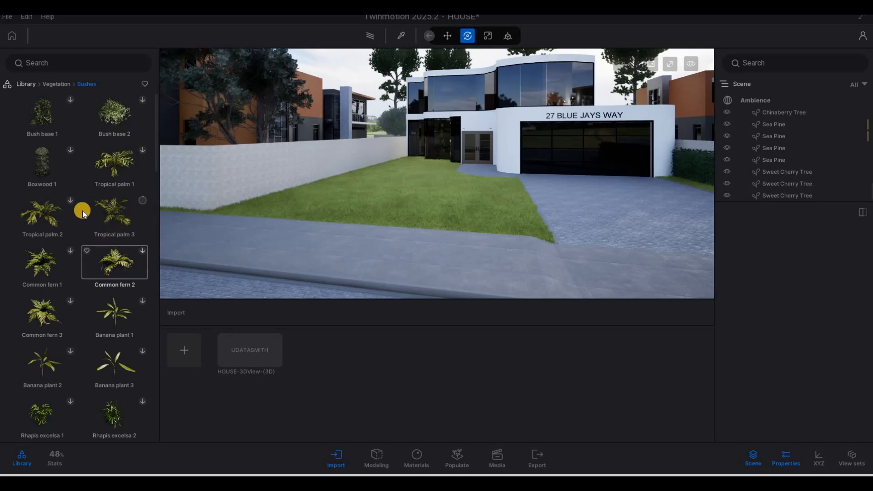
click(70, 200)
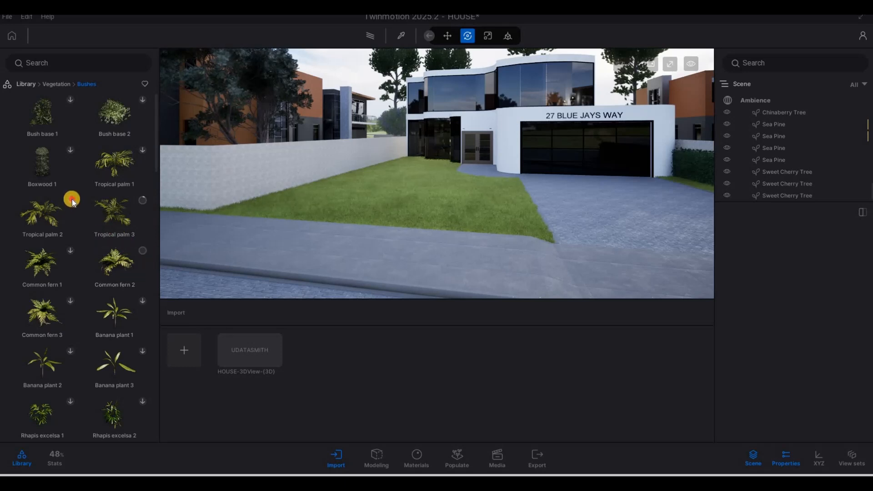
click(70, 300)
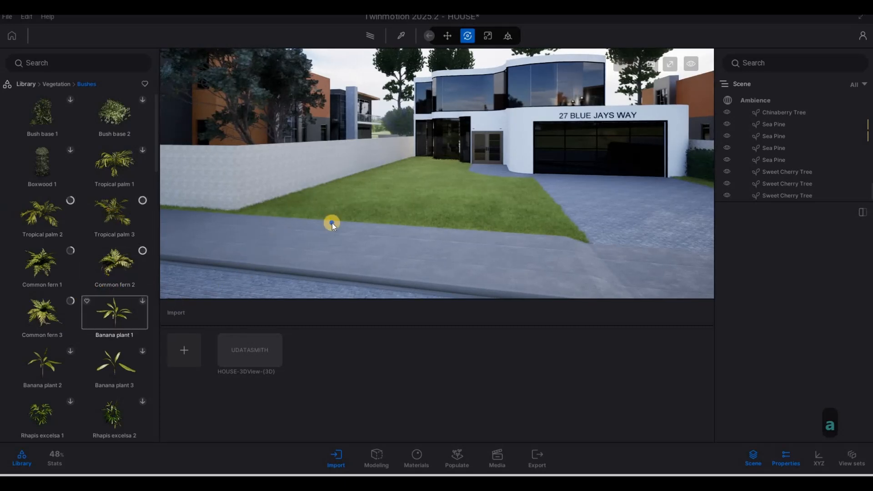
Select Tropical palm 2 and 3 with Common fern 1, 2 and 3, and plant the mix along the front lawn's boundary wall, starting at the street
key(w)
key(q)
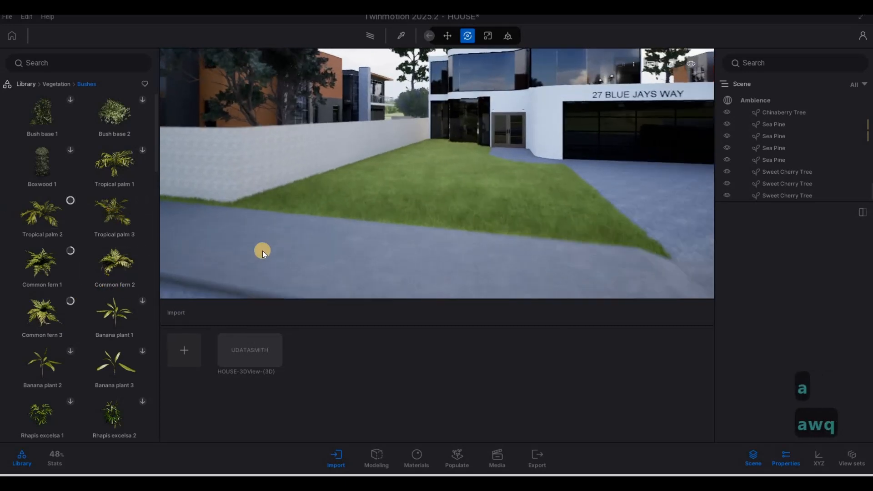
key(a)
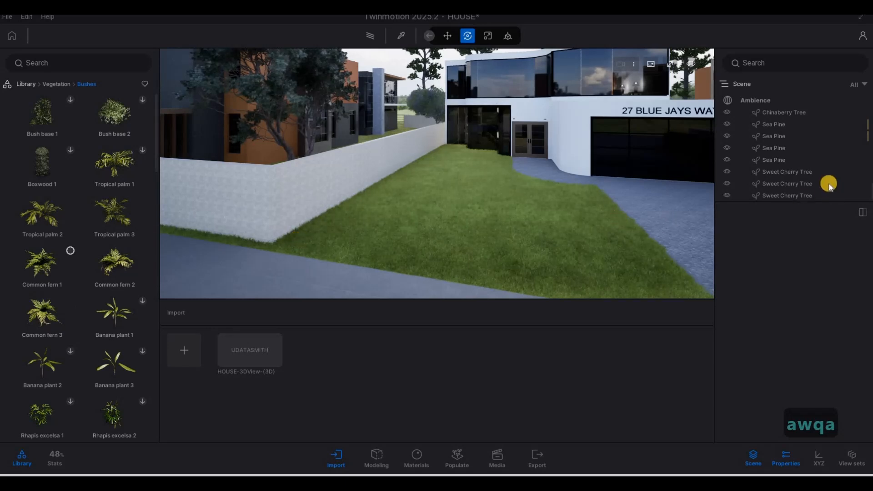
click(101, 216)
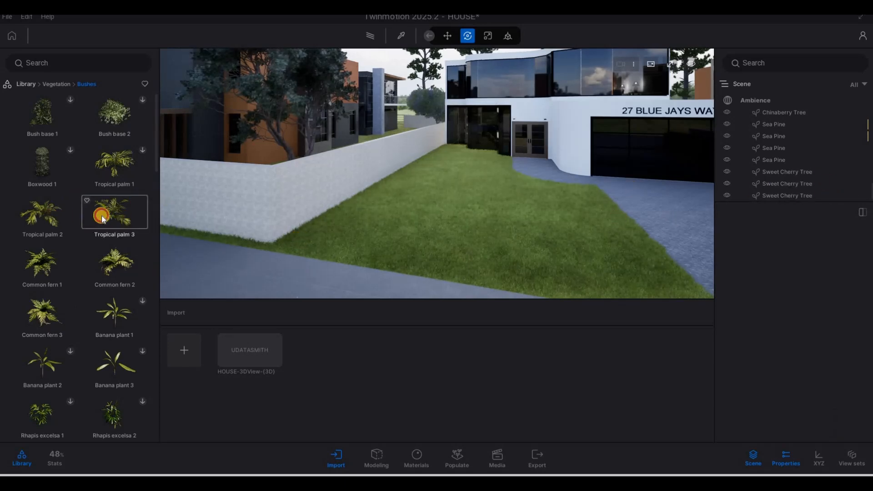
click(116, 268)
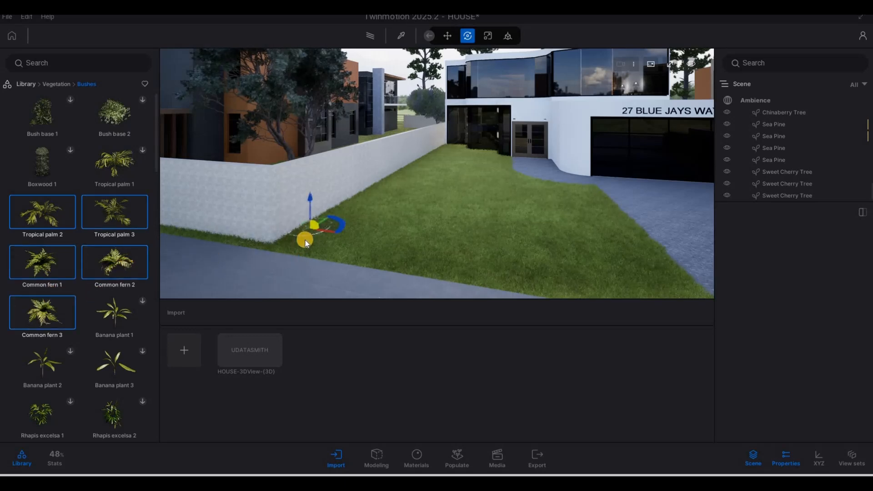
click(304, 240)
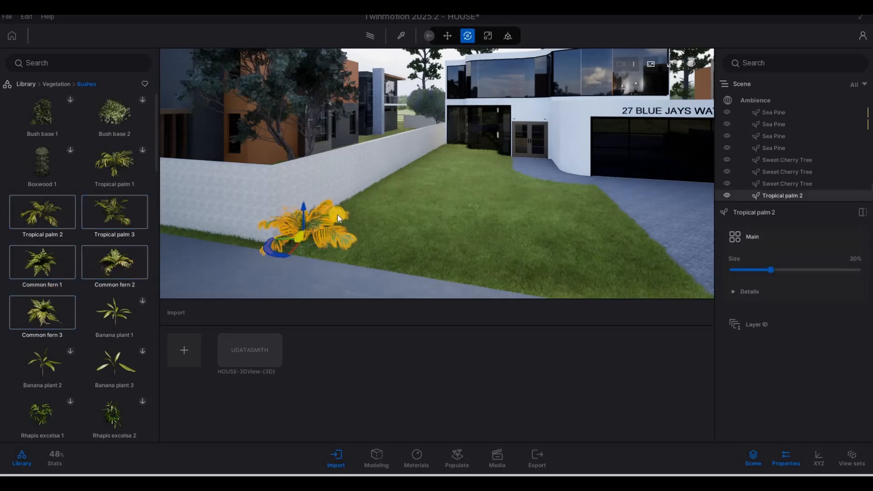
key(w)
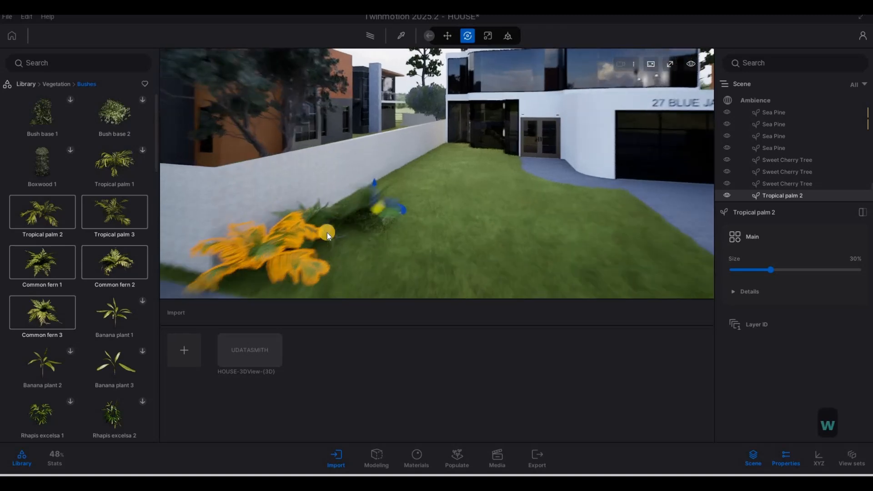
click(358, 206)
click(404, 185)
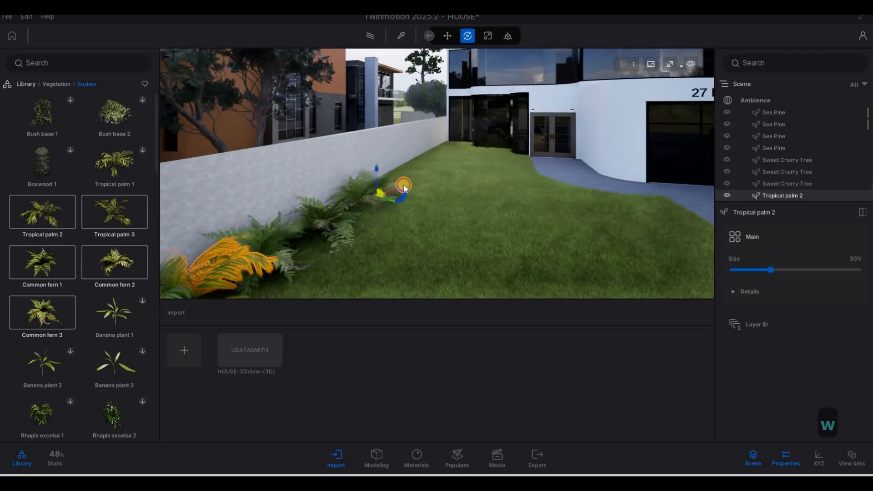
Continue planting the mixed palms and ferns along the boundary wall toward the white house
key(w)
key(q)
key(w)
key(q)
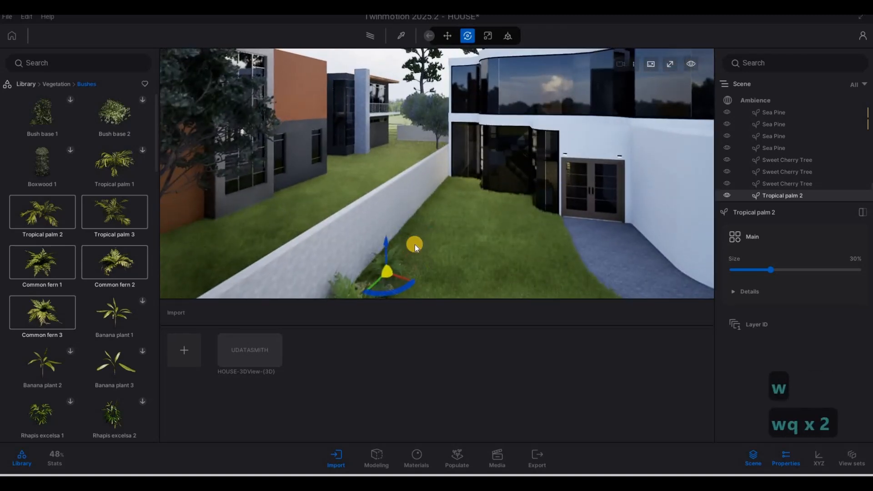
click(413, 245)
click(431, 219)
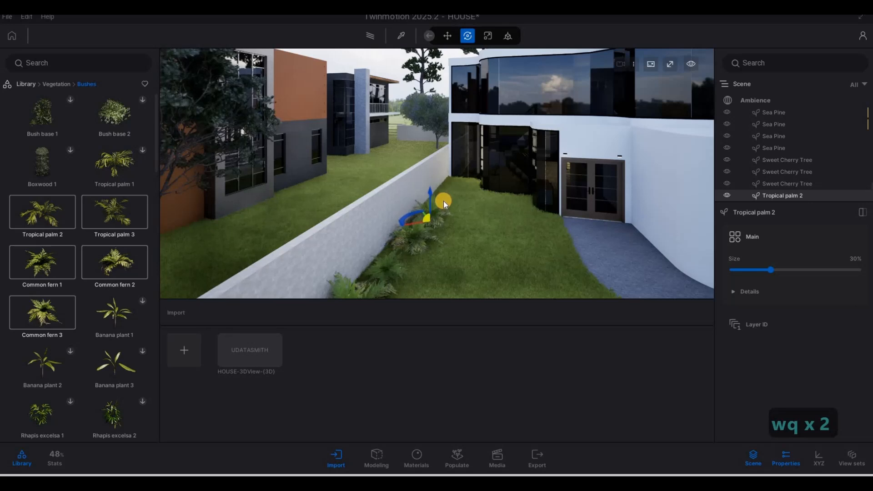
Fill the house end of the boundary wall with more mixed palms and ferns, and end placement
key(w)
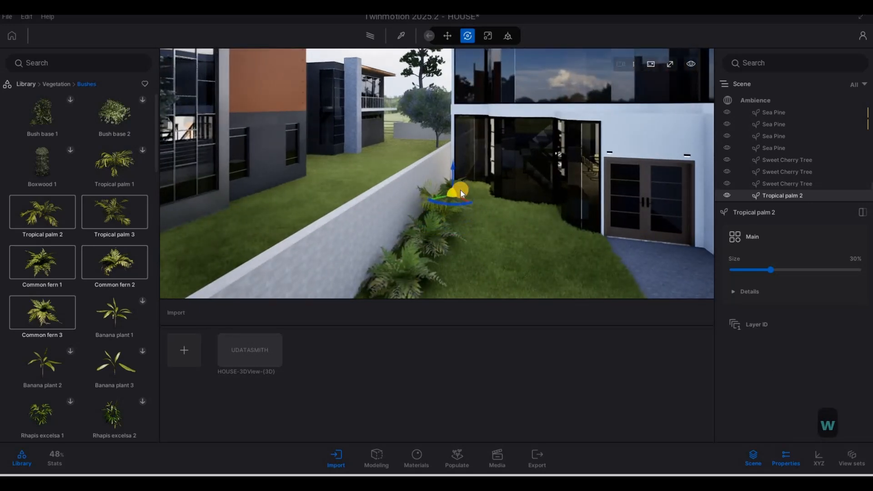
click(466, 191)
click(473, 194)
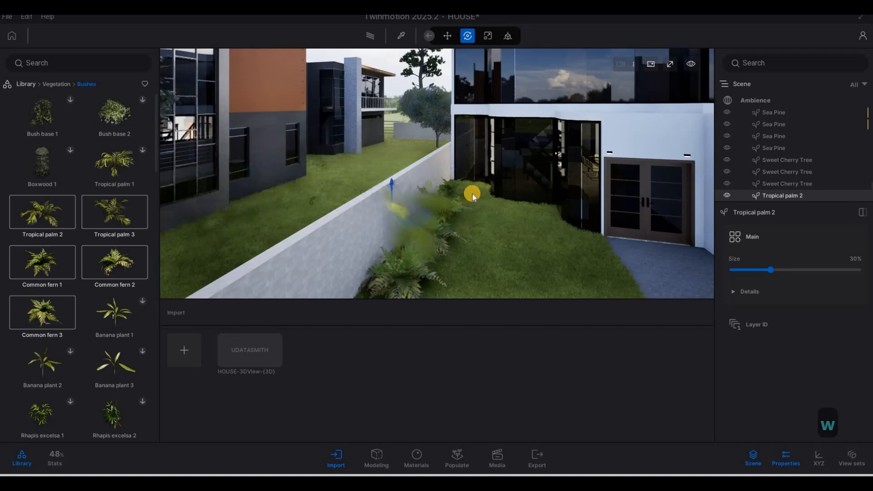
click(510, 261)
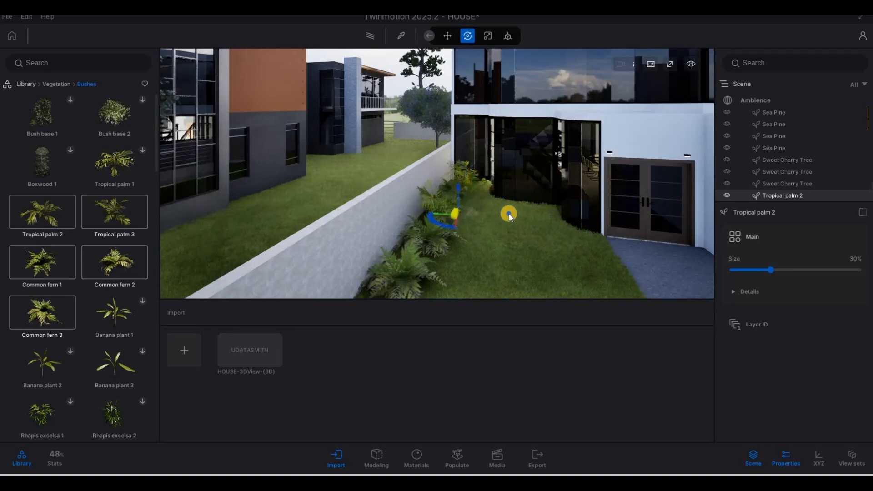
key(s)
key(e)
key(a)
key(Escape)
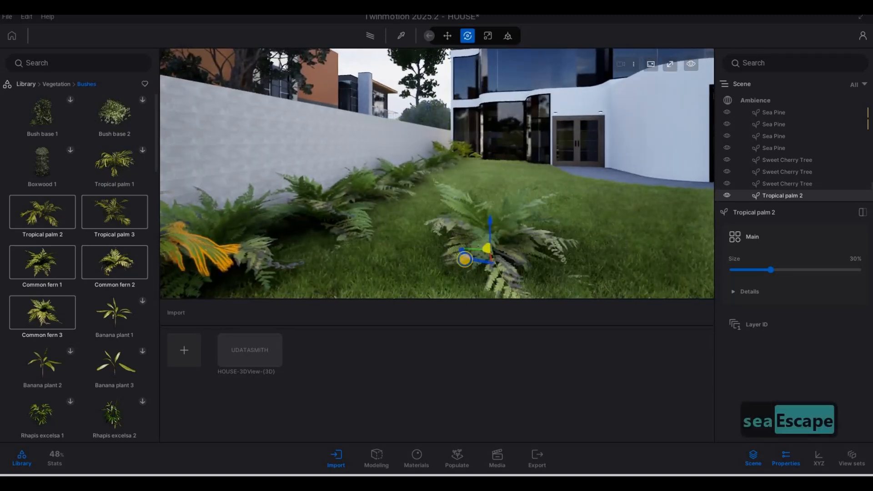
Reduce the Tropical palm 3 at the house end of the boundary wall to 8% and the neighbouring Tropical palm 3 to 13%
key(s)
key(a)
key(w)
key(q)
key(d)
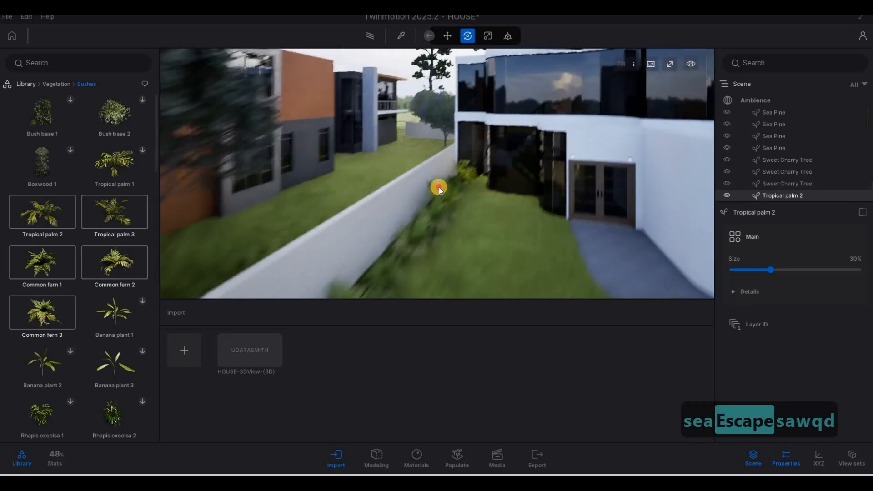
click(444, 193)
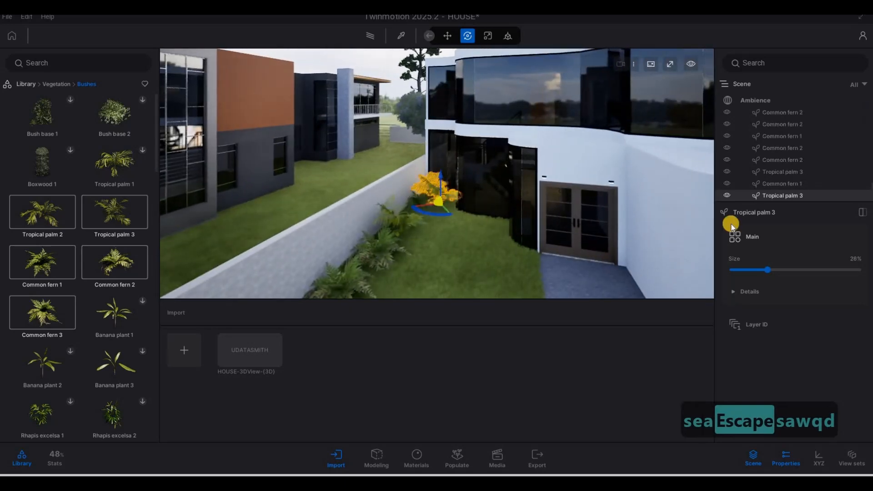
click(742, 274)
key(a)
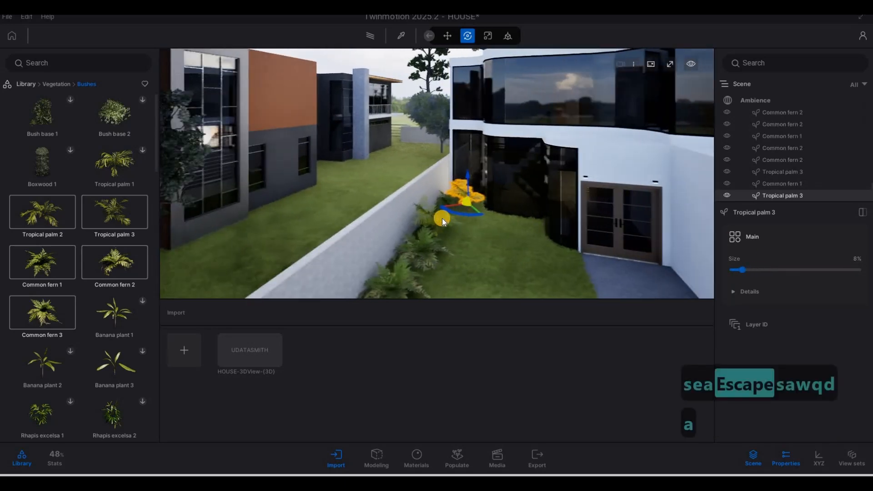
click(751, 271)
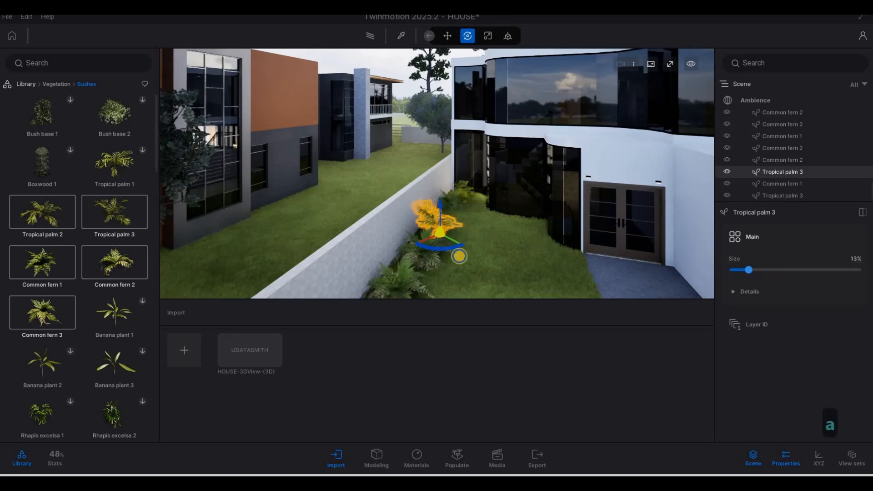
Select the small fern midway along the boundary wall and increase its size to match its neighbours
key(s)
key(d)
key(e)
key(a)
key(a)
right_drag(473, 240, 493, 246)
key(e)
key(e)
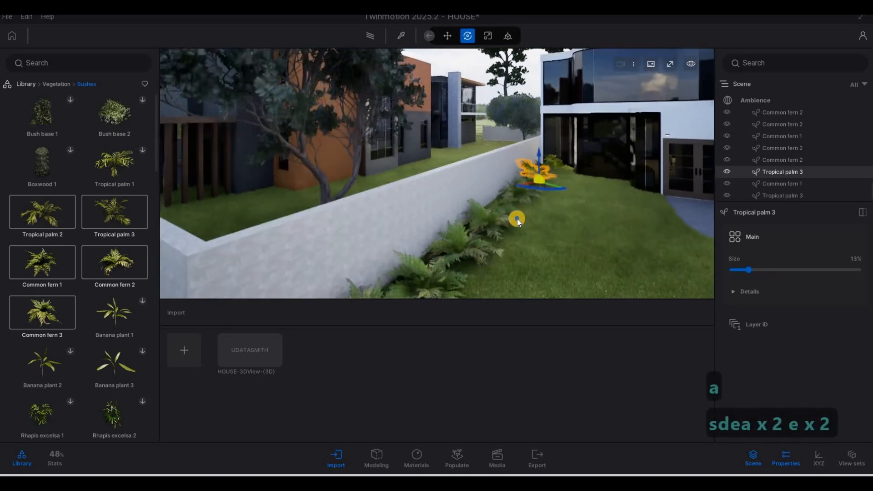
right_drag(517, 219, 489, 202)
key(d)
key(w)
key(a)
key(s)
key(d)
key(w)
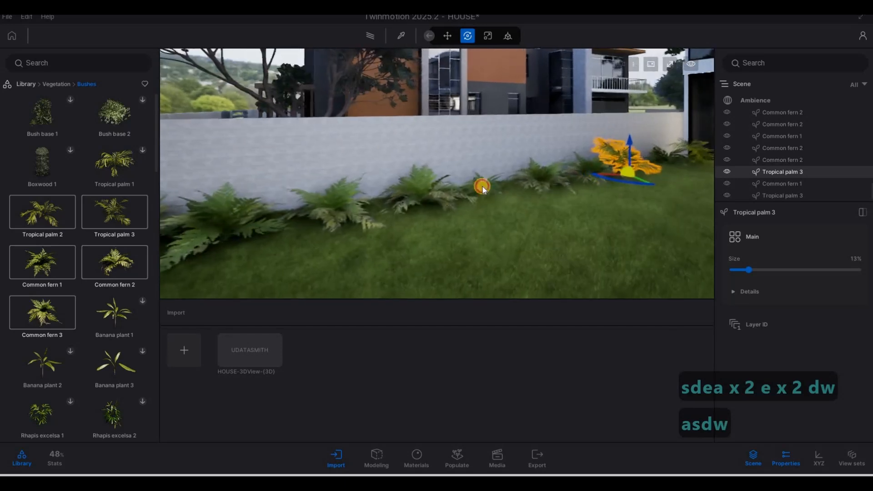
click(481, 185)
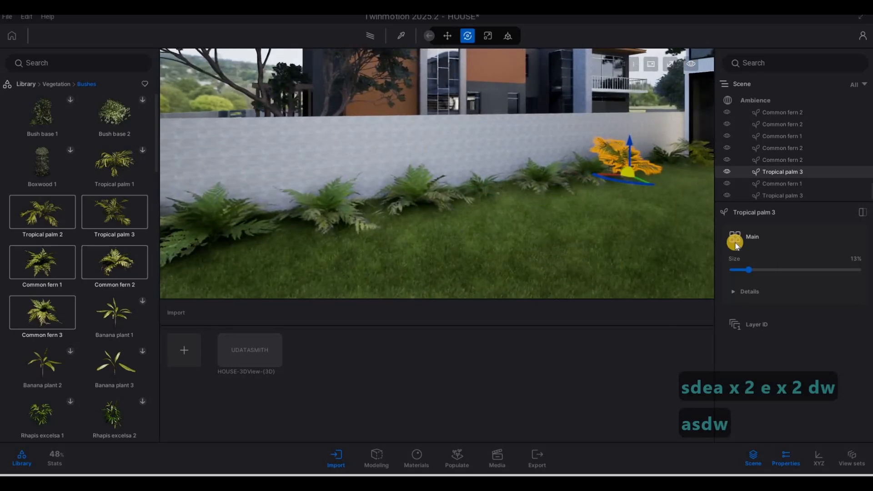
click(801, 266)
Select the Tropical palm 2 at the street end of the boundary wall and reduce its size to 5%
key(s)
key(a)
right_drag(705, 197, 558, 226)
key(a)
key(a)
key(a)
key(s)
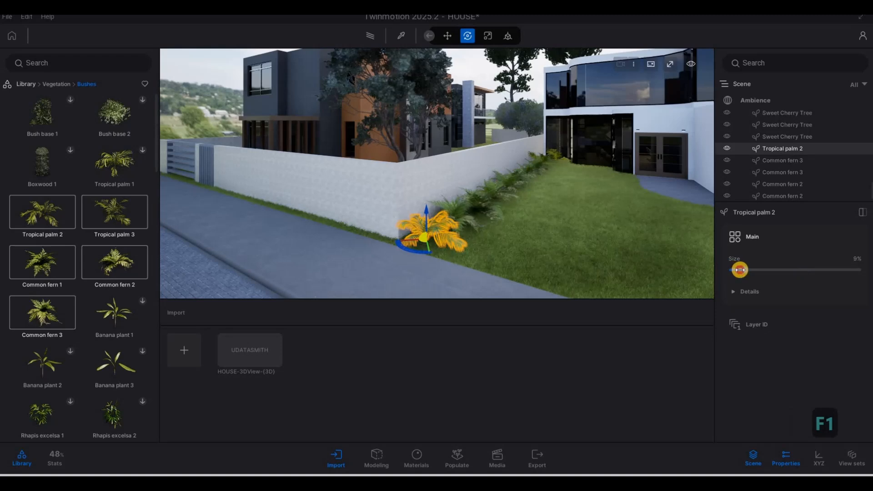
Review the planted boundary wall and front lawn from the street
right_drag(504, 231, 565, 230)
key(a)
key(w)
key(d)
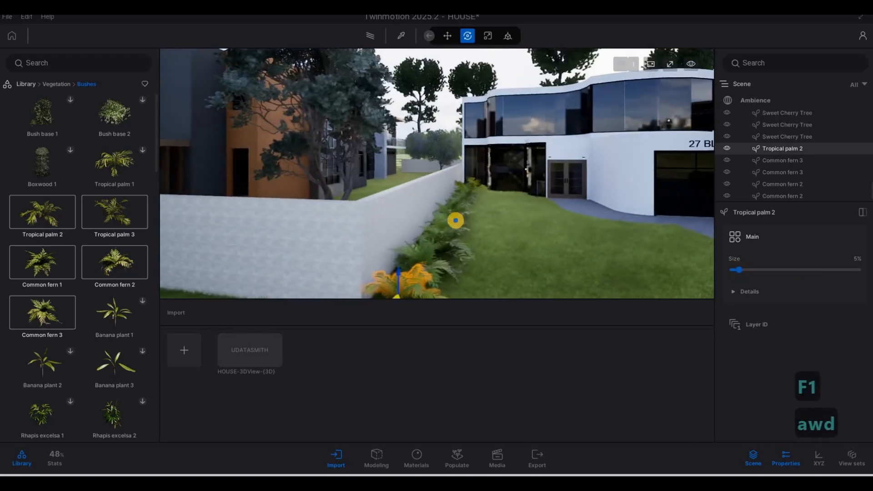
key(d)
key(s)
right_drag(456, 220, 466, 240)
key(a)
key(s)
key(d)
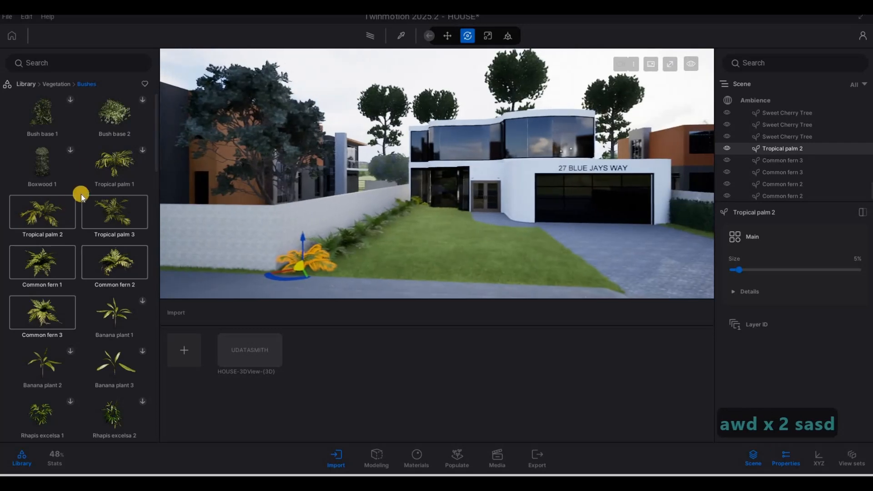
Browse the Trees category and place a European Mountain Ash on the front lawn near the street
click(112, 137)
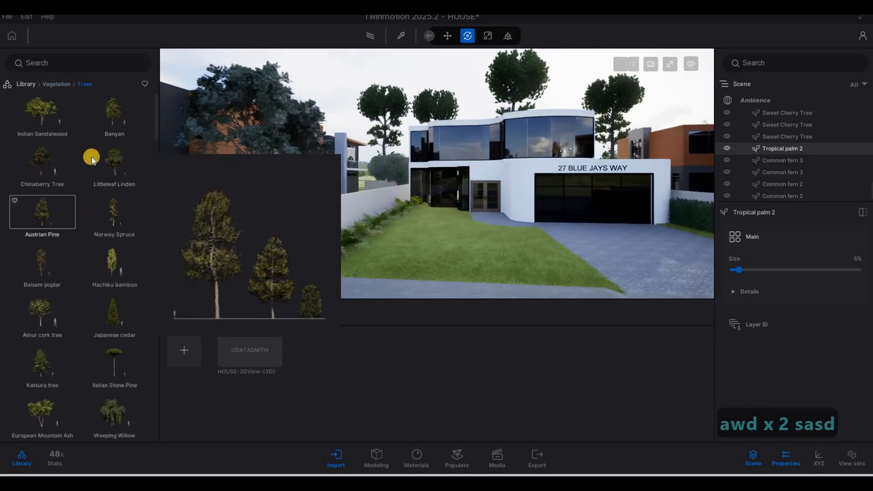
scroll(85, 205, down, 4)
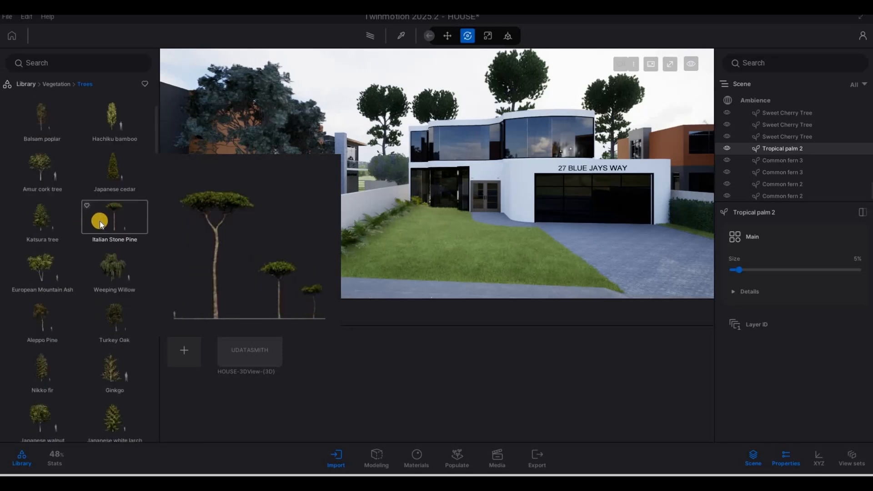
scroll(73, 227, down, 1)
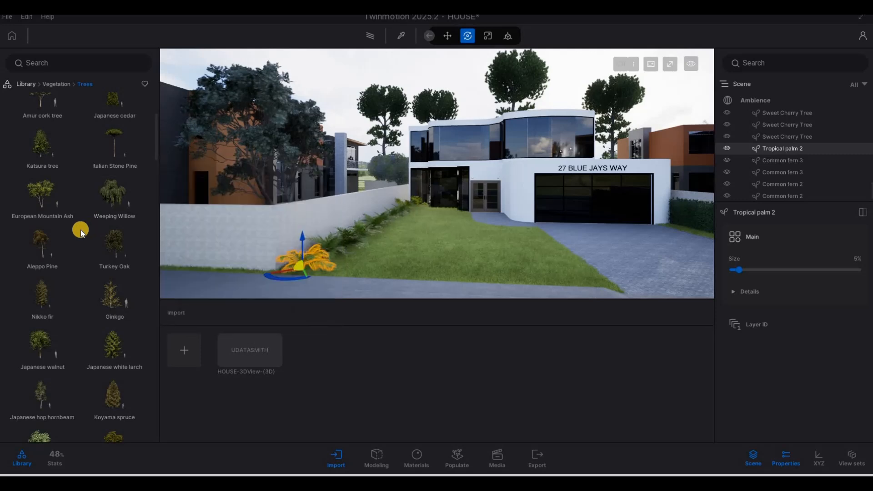
scroll(79, 234, down, 1)
scroll(79, 235, down, 4)
mouse_move(89, 249)
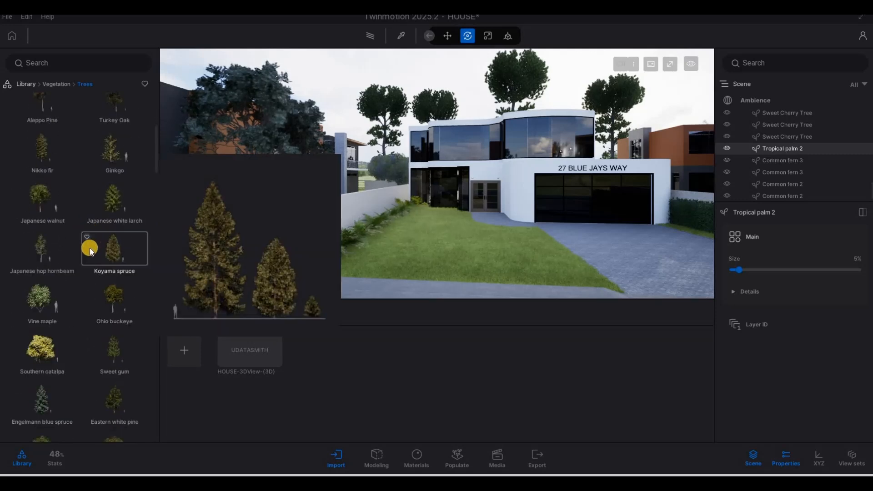
scroll(78, 233, up, 3)
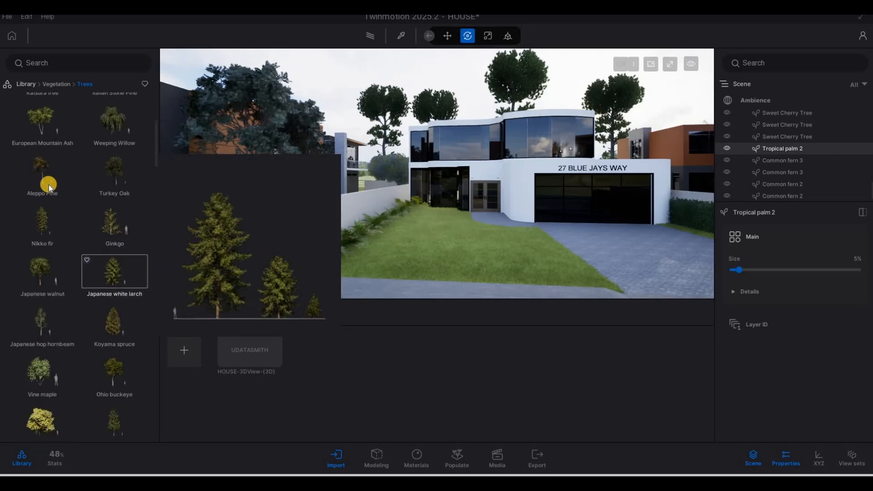
scroll(47, 187, up, 3)
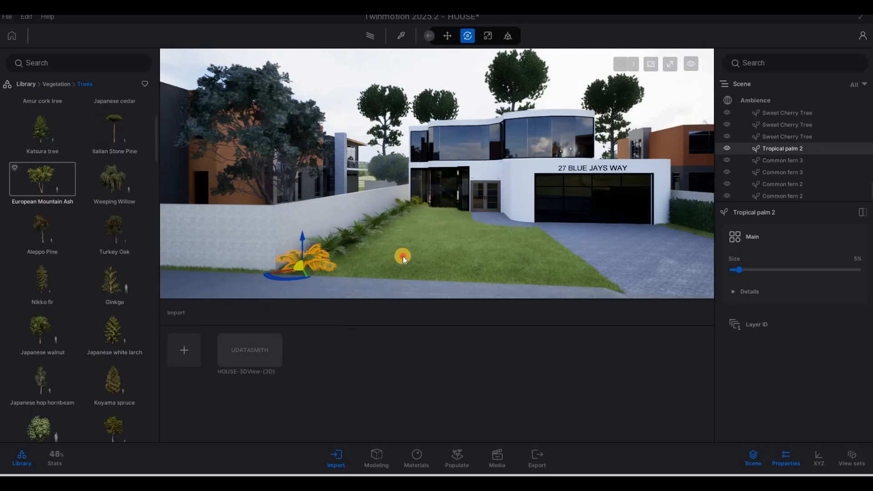
drag(401, 253, 395, 251)
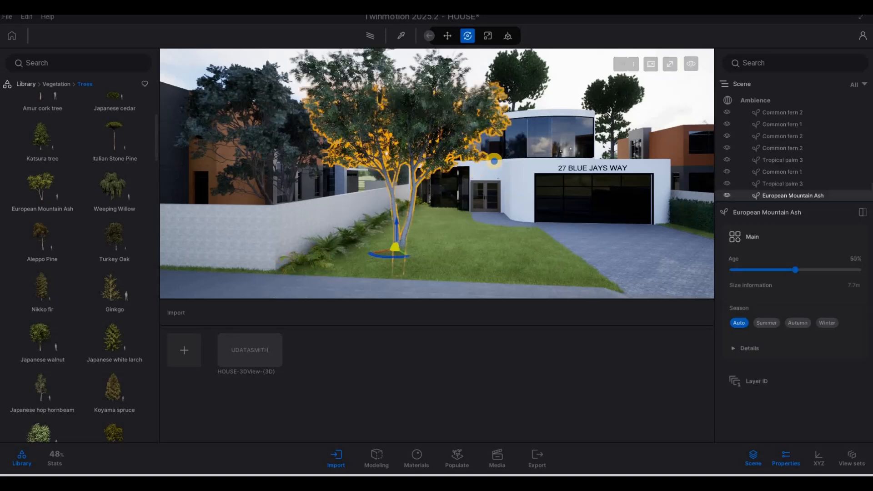
Set the European Mountain Ash's age to 100%
right_drag(504, 163, 683, 236)
key(a)
key(s)
key(d)
drag(795, 269, 857, 269)
key(s)
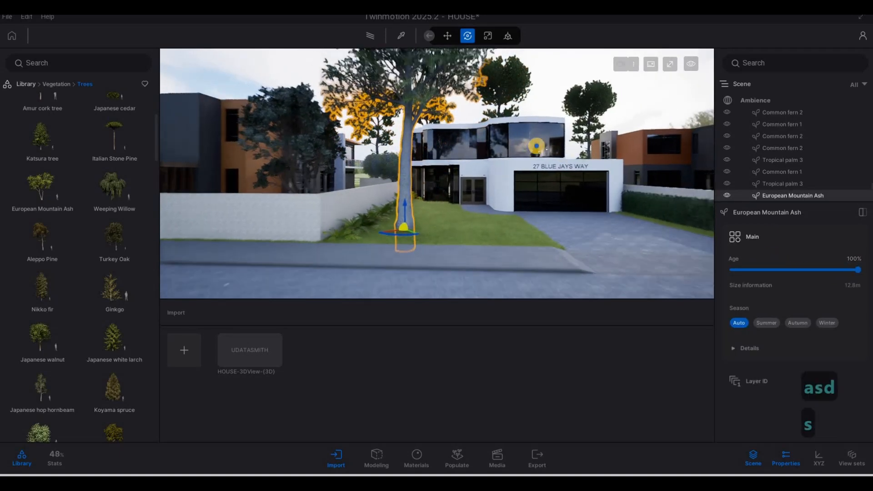
Move the European Mountain Ash back from the street edge, further into the front lawn
key(d)
key(a)
key(d)
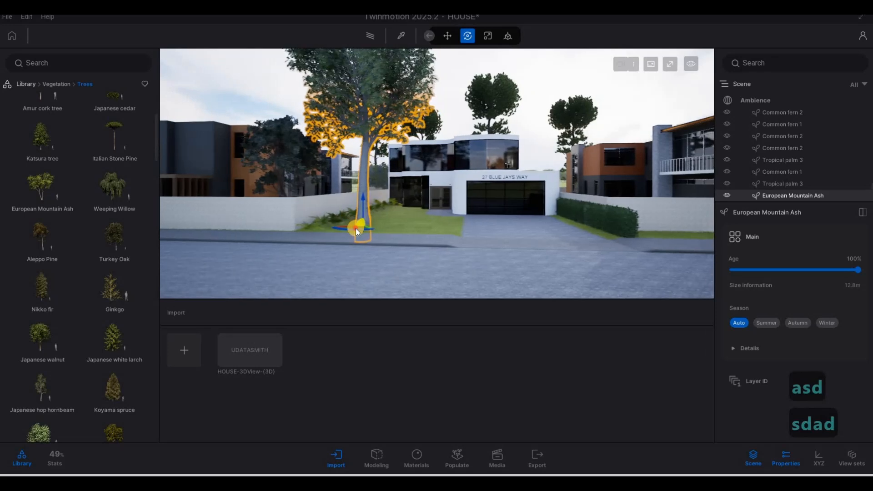
key(w)
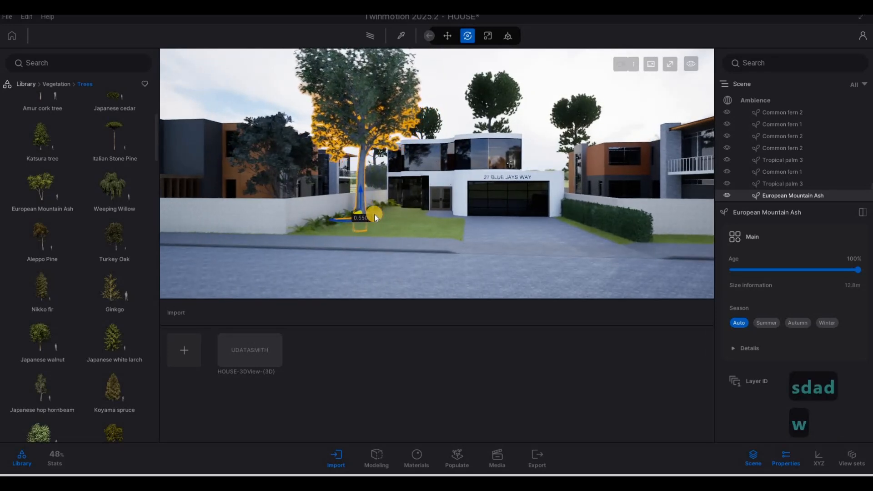
key(s)
key(s)
key(w)
key(q)
key(a)
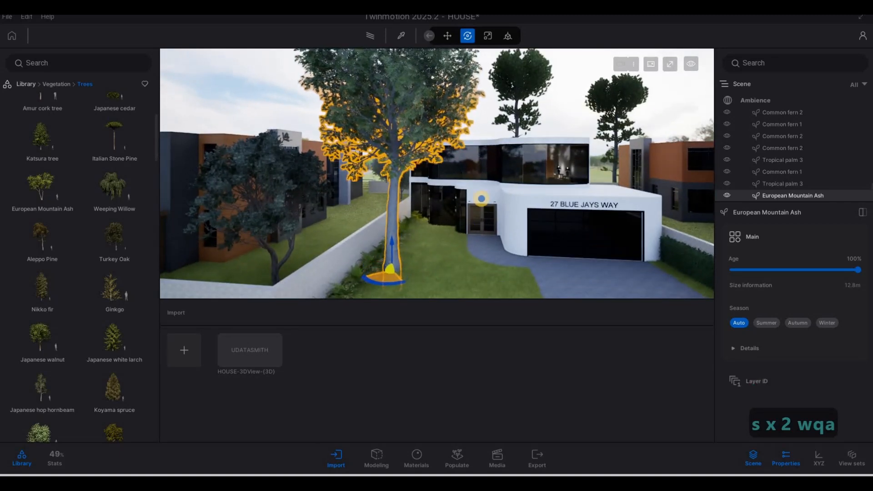
Rotate the European Mountain Ash on the lawn to change how its canopy faces the street, and deselect it
key(s)
key(e)
key(s)
key(d)
key(w)
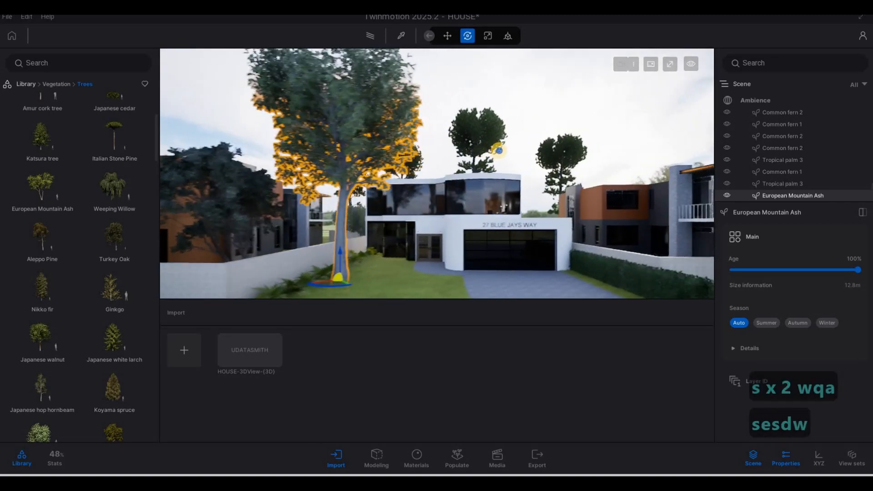
key(e)
key(s)
key(e)
key(a)
key(w)
key(d)
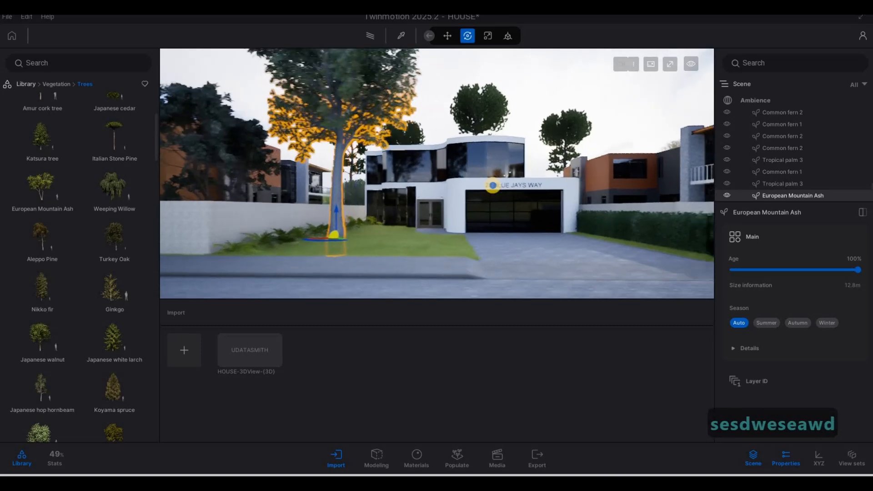
key(a)
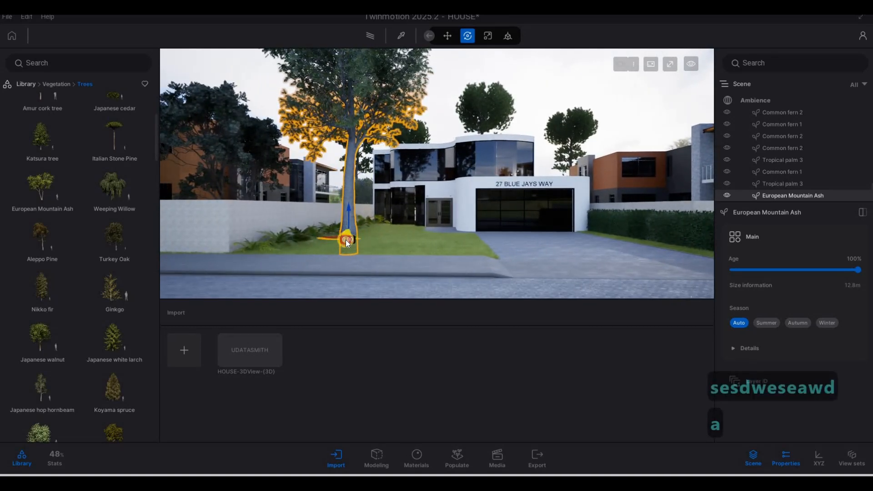
drag(346, 241, 352, 239)
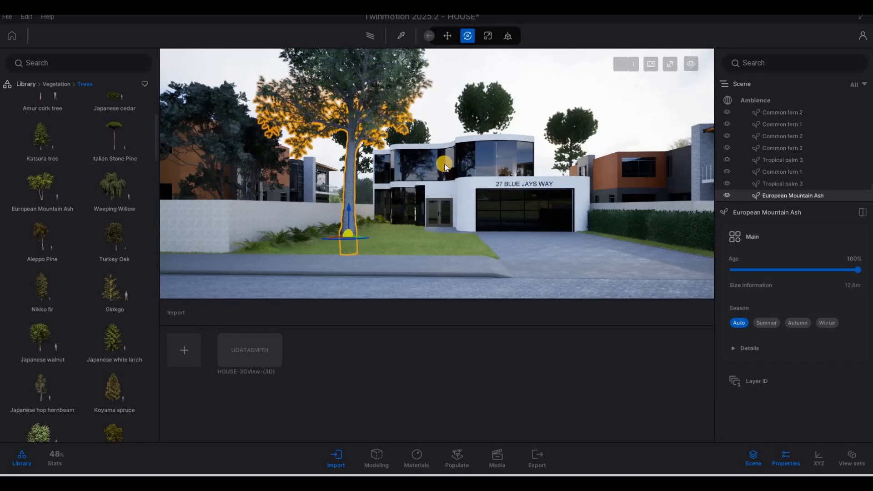
key(Escape)
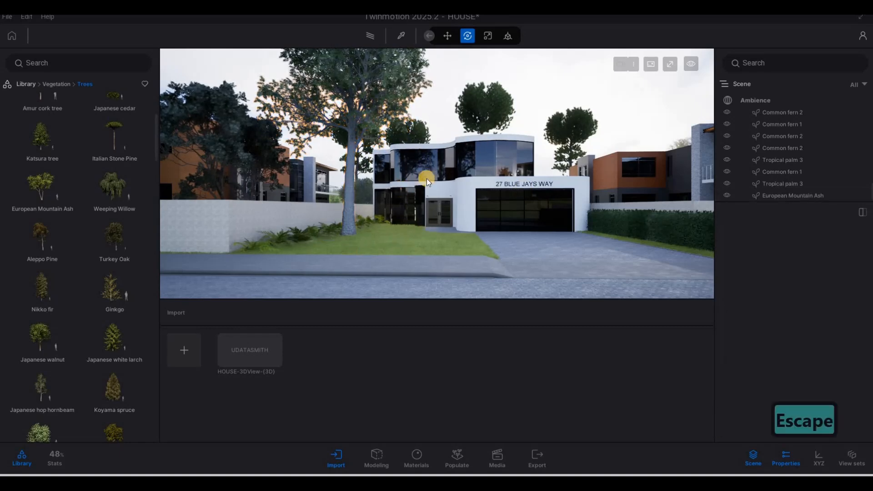
Examine the white house, the lawn and the European Mountain Ash from across the street
click(399, 178)
key(Escape)
key(a)
key(s)
key(d)
key(a)
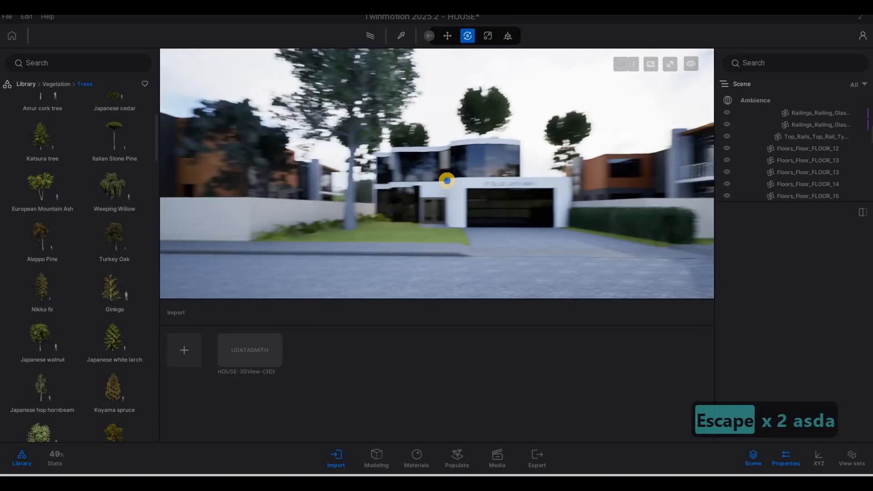
key(d)
key(w)
key(d)
key(d)
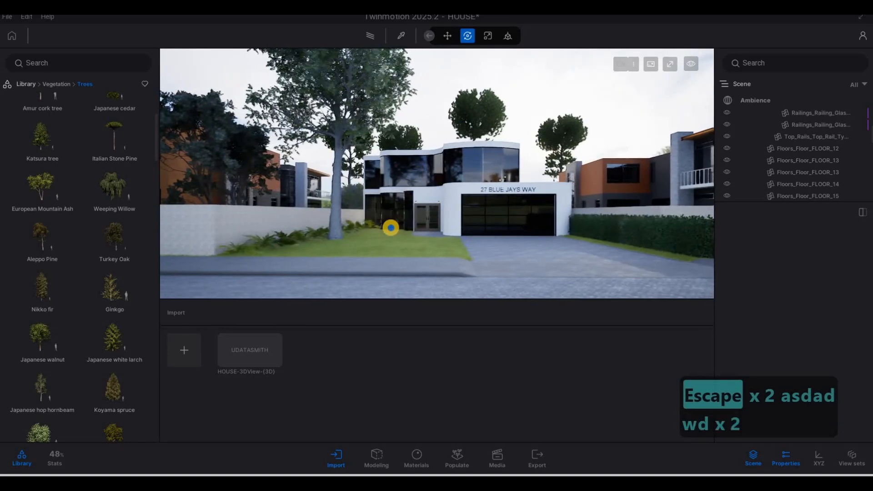
Select the second Sea Pine in the row behind the white house, set its age to 46%, and deselect it
key(w)
key(q)
key(q)
key(q)
key(q)
key(q)
key(q)
key(q)
key(q)
key(d)
key(d)
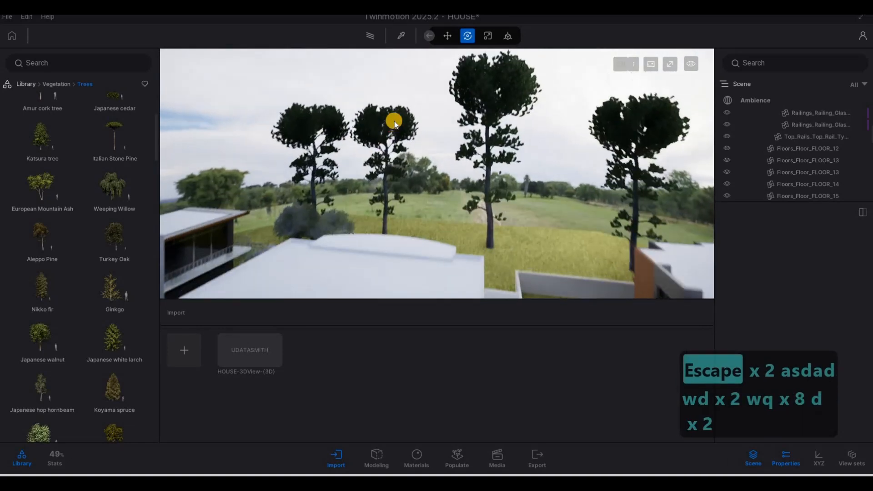
click(491, 238)
drag(805, 272, 790, 273)
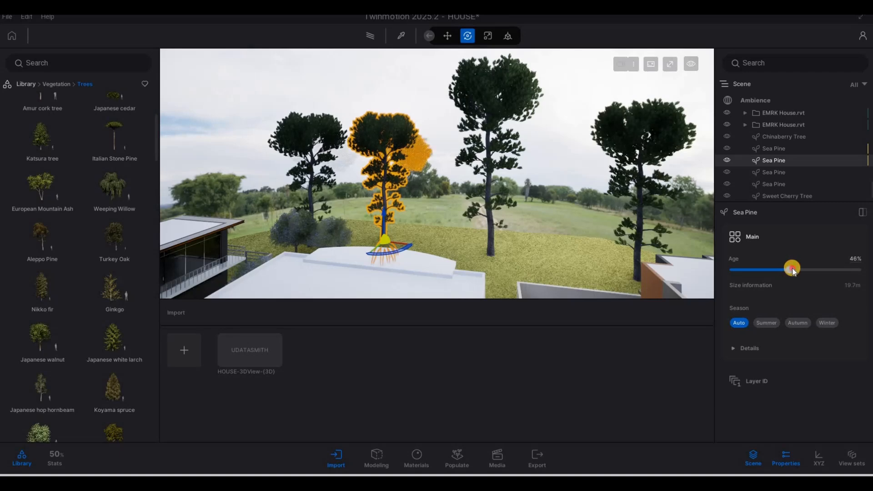
key(Escape)
key(Escape)
Check from the street how the Sea Pines behind the white house look above its roof
key(a)
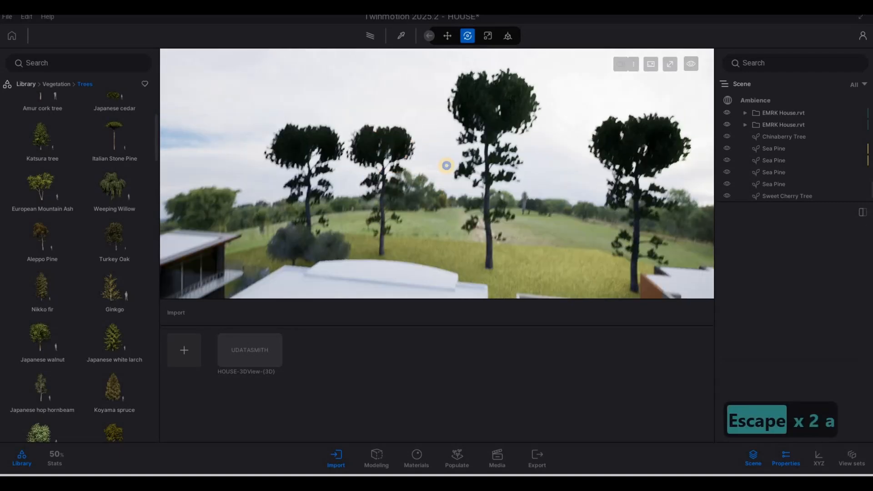
key(e)
key(s)
key(a)
key(e)
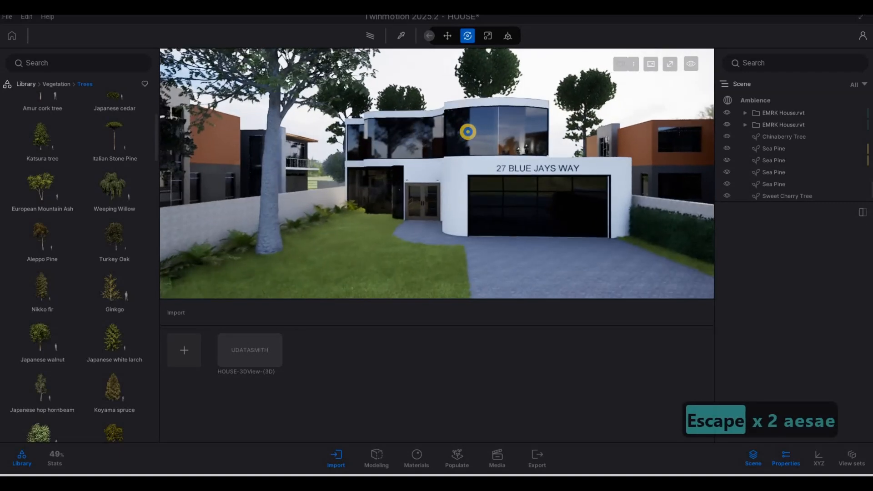
key(s)
key(d)
key(s)
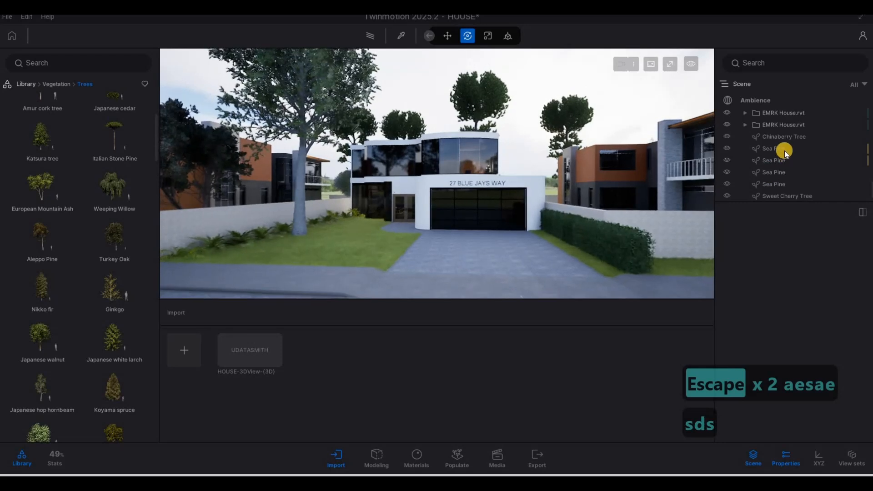
Select the first Sea Pine in the scene list, set its age to 50%, and deselect it
click(862, 152)
click(859, 150)
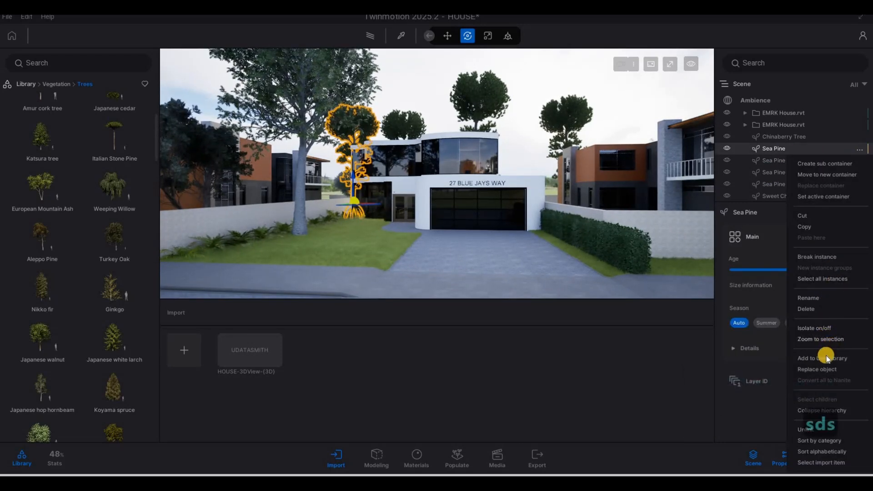
click(584, 252)
key(w)
key(w)
key(w)
key(w)
key(w)
key(w)
key(w)
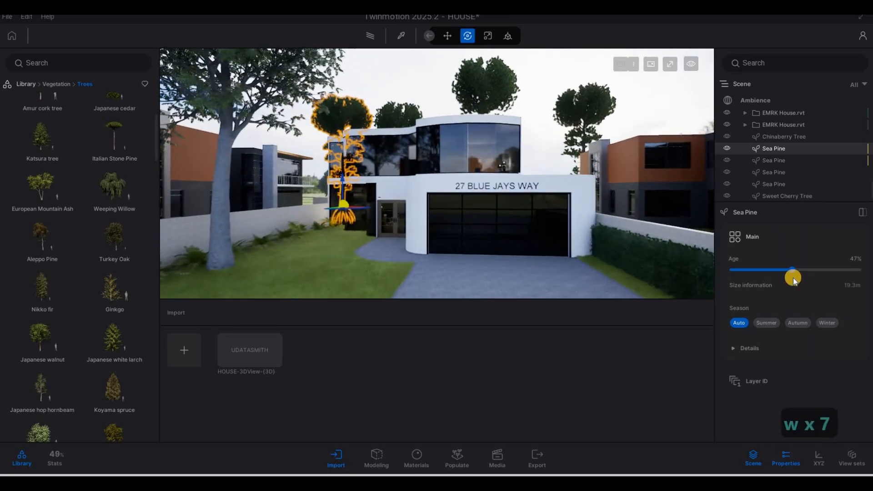
drag(795, 272, 796, 270)
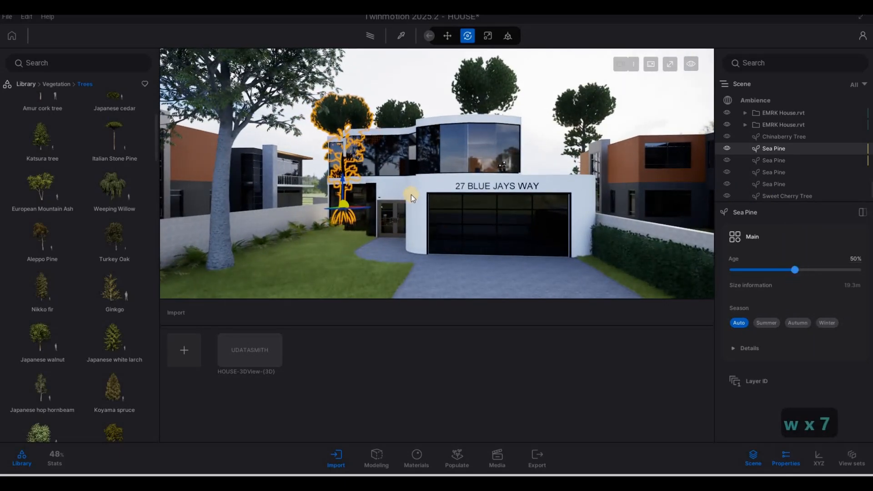
key(Escape)
key(Escape)
Examine the white house and the resized Sea Pine behind it from the street and lawn side
key(s)
key(a)
key(d)
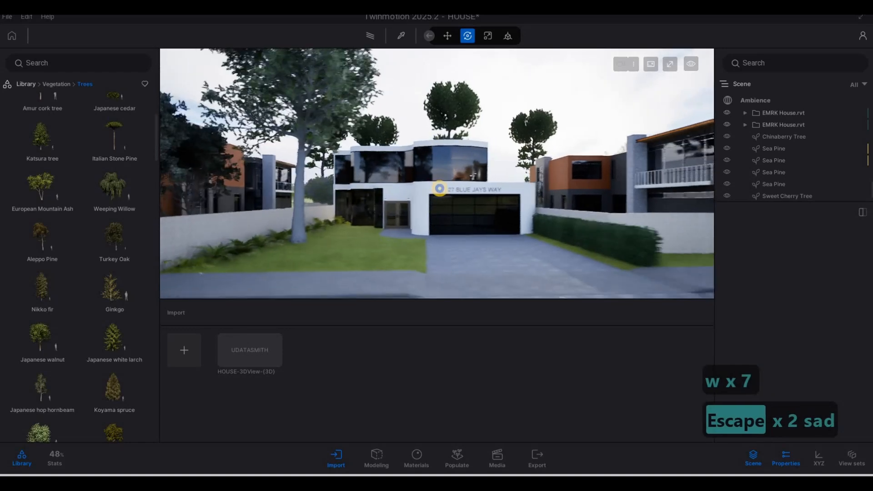
key(e)
key(w)
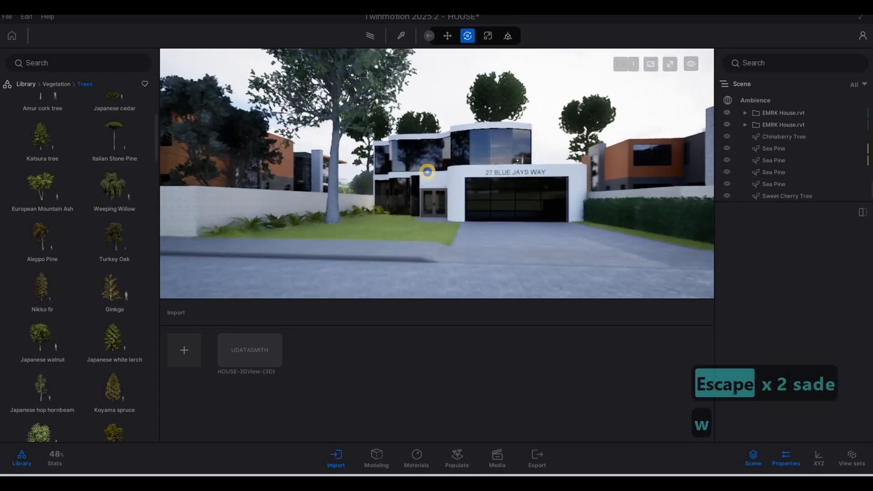
key(s)
key(w)
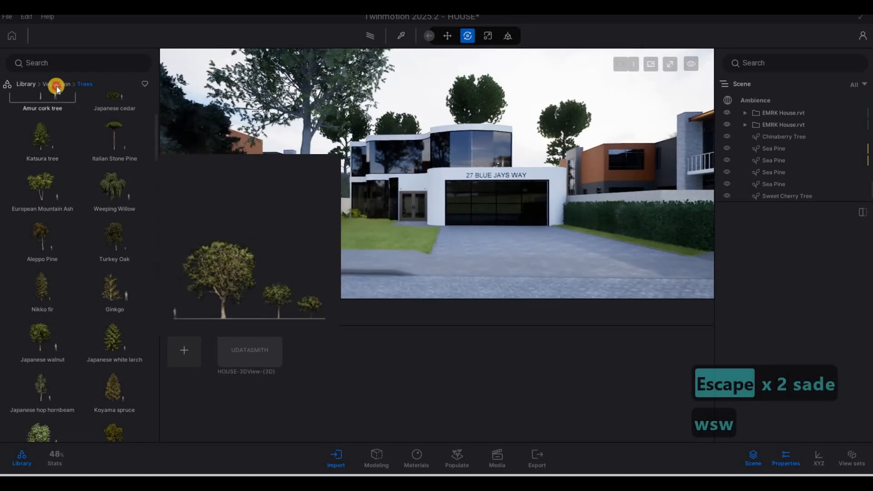
Place the Koenigsegg+CCX.skp car from the user library's Cars collection on the driveway in front of the garage
click(57, 84)
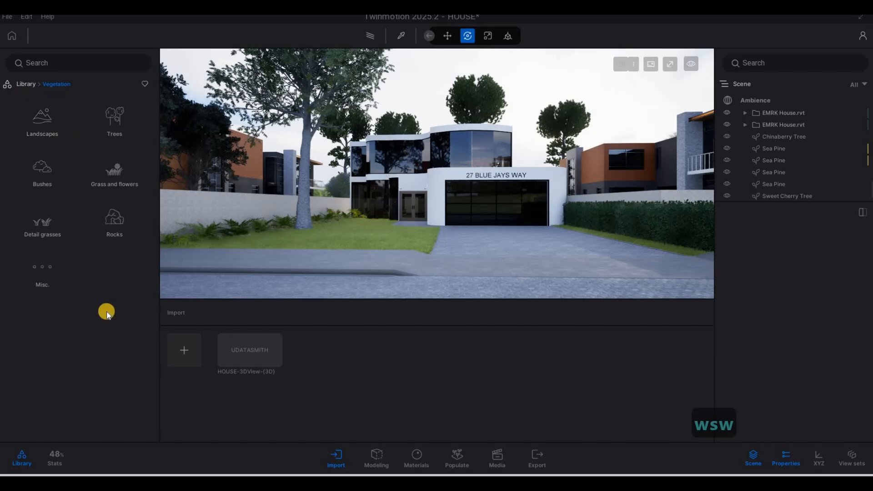
click(26, 84)
click(114, 369)
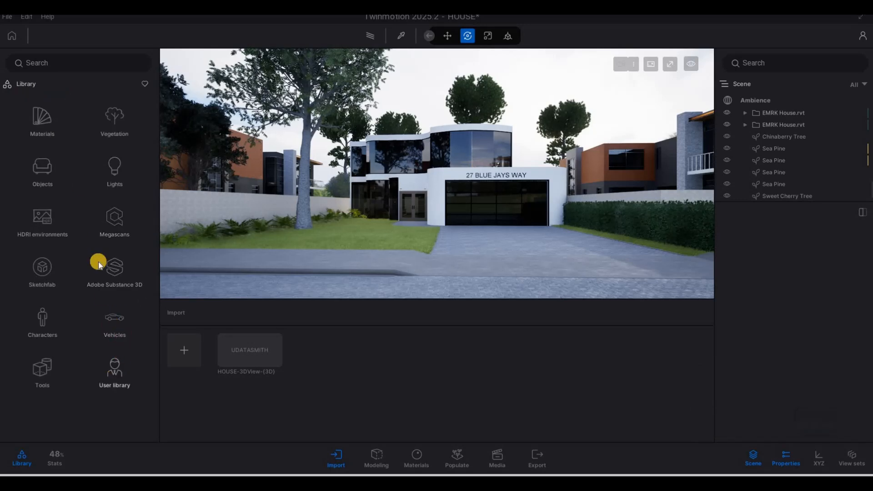
click(121, 255)
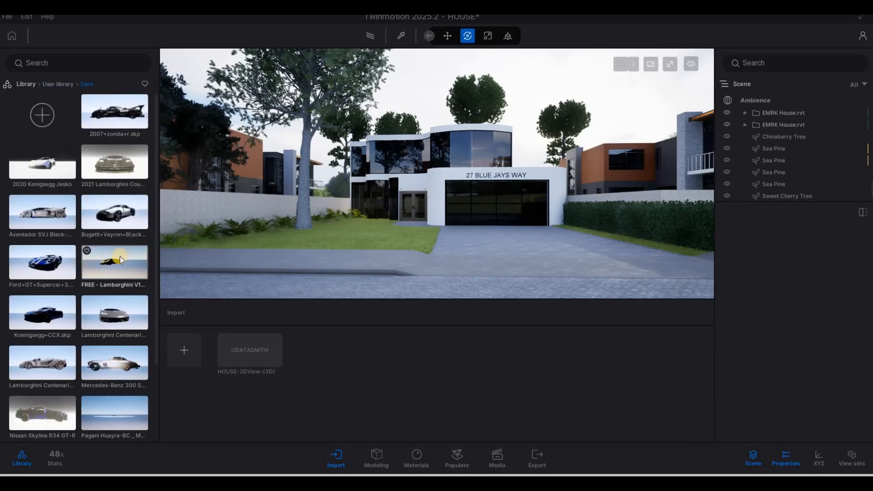
scroll(48, 296, down, 1)
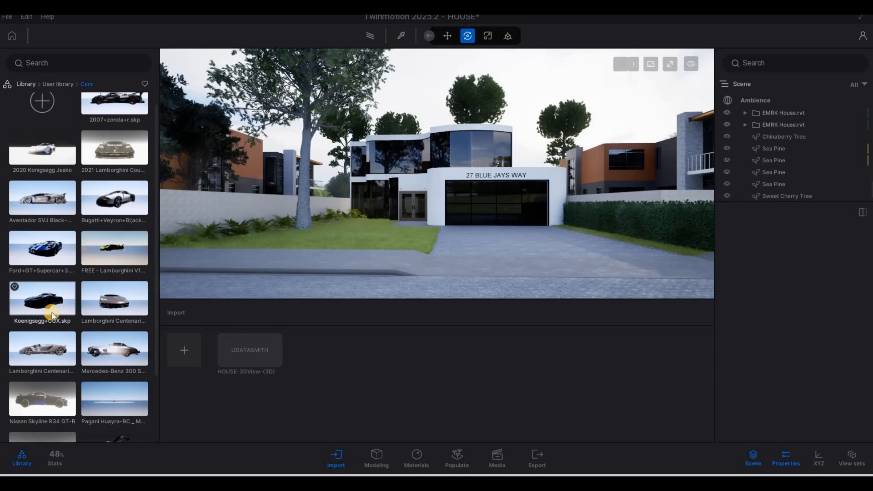
scroll(53, 314, down, 2)
scroll(54, 314, up, 2)
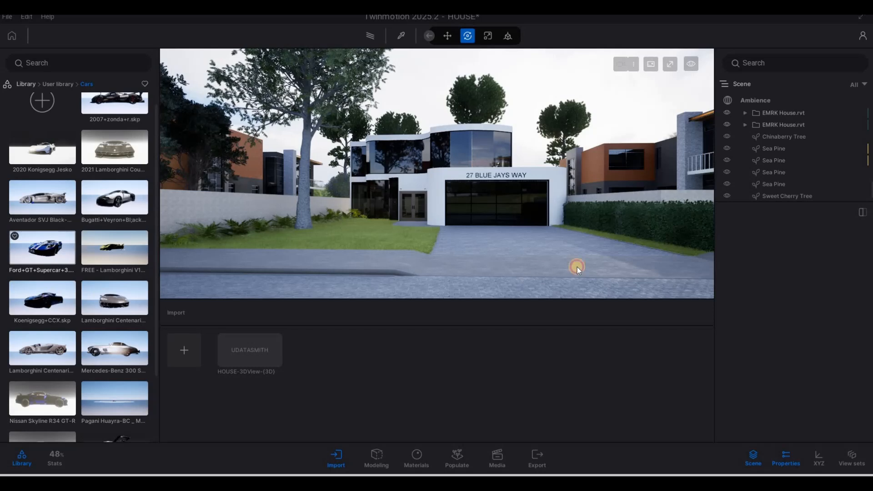
drag(576, 266, 525, 245)
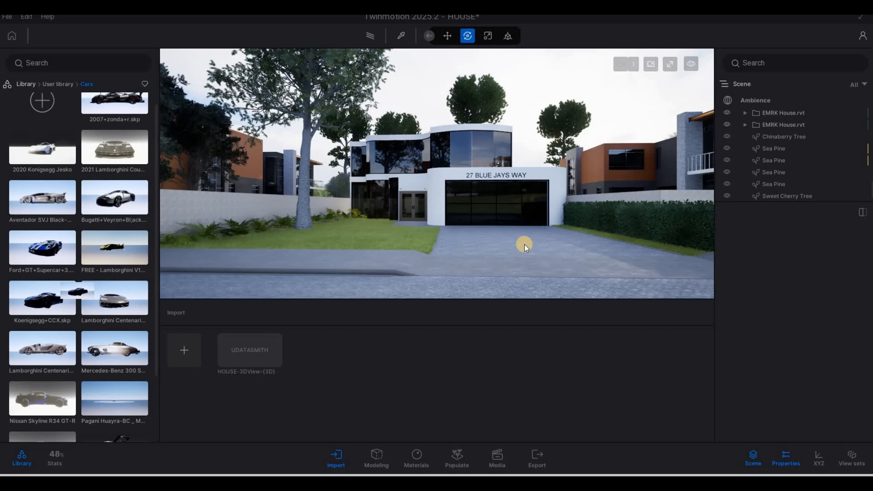
drag(524, 245, 474, 234)
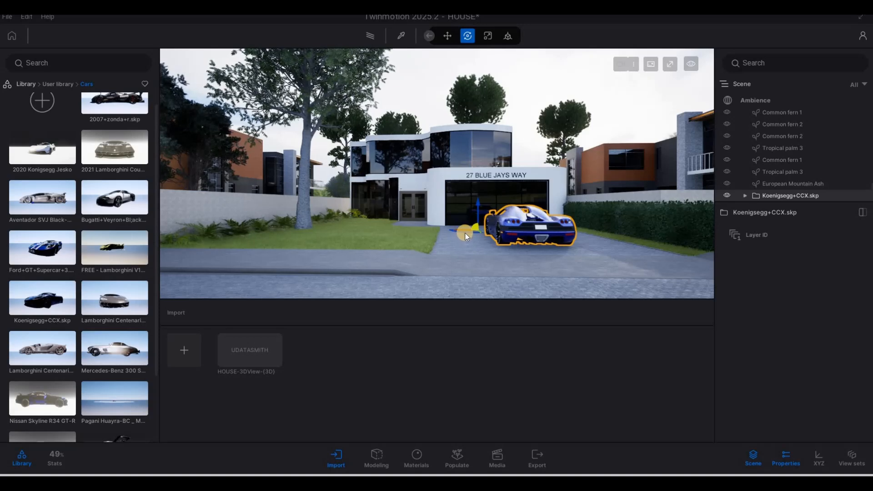
Rotate the Koenigsegg 180 degrees and position it on the driveway with its front facing the street
text(180)
key(Return)
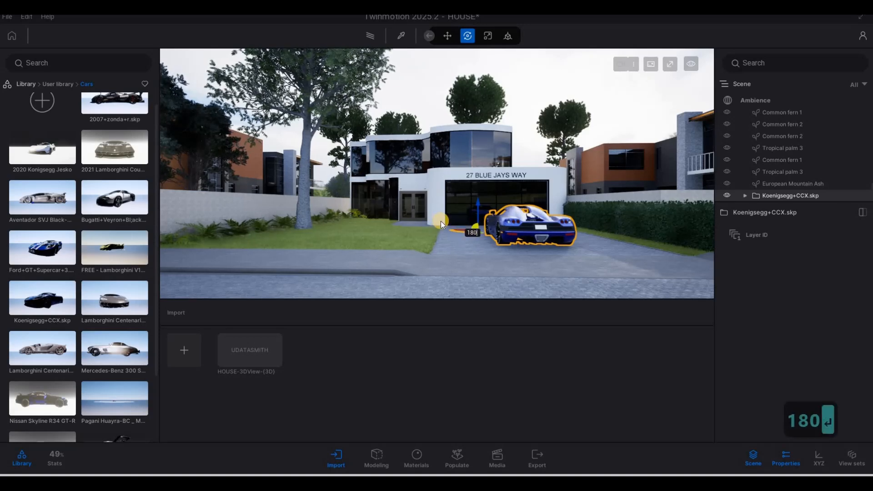
key(w)
key(q)
drag(440, 255, 557, 292)
drag(511, 264, 511, 232)
Apply the Car paint Dark Blue material to the Koenigsegg's body
key(e)
right_drag(511, 232, 378, 246)
key(a)
key(q)
key(w)
key(d)
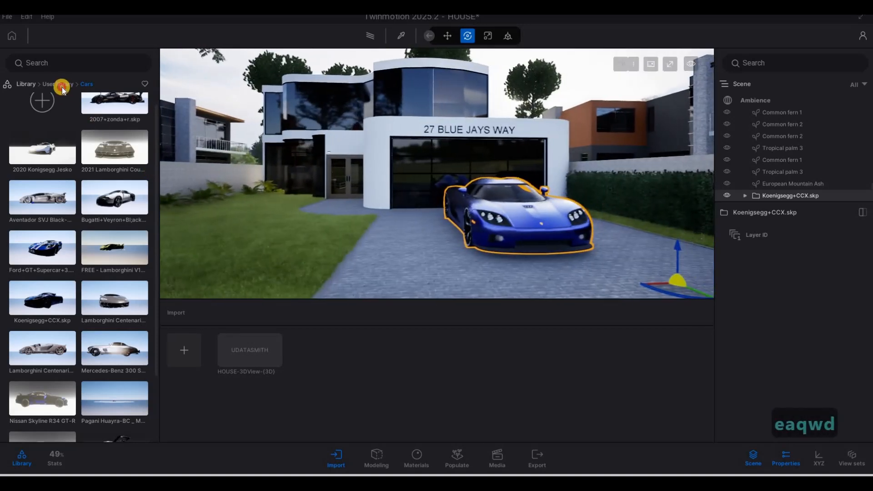
click(57, 84)
click(27, 84)
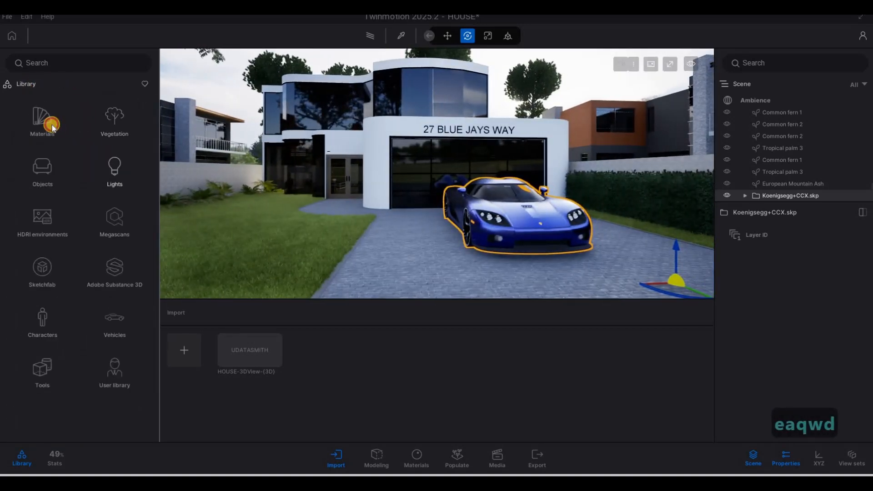
scroll(41, 258, down, 1)
click(41, 257)
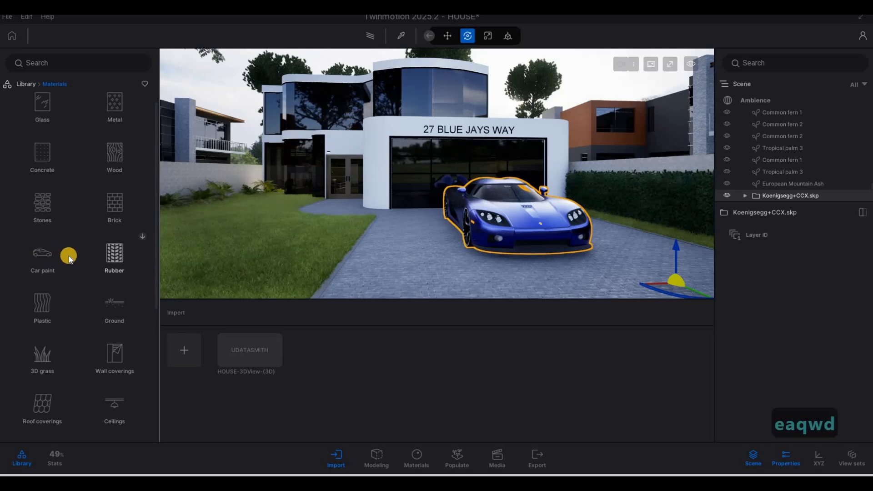
scroll(100, 308, down, 5)
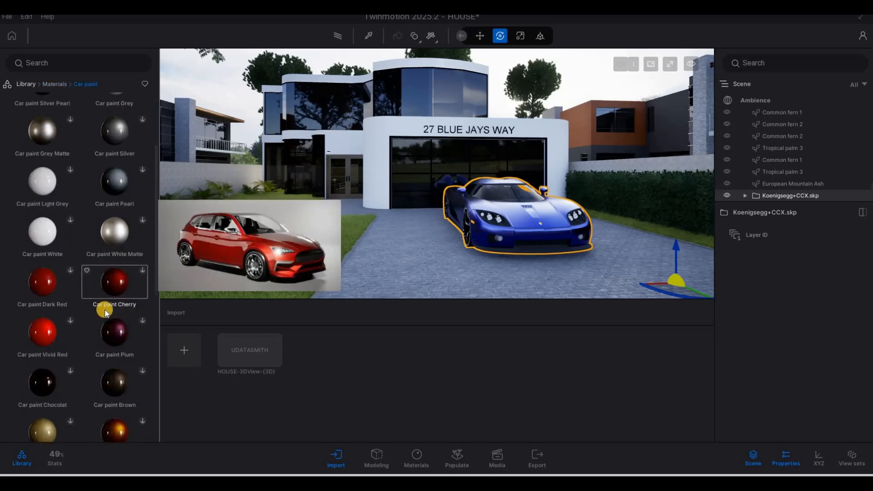
scroll(125, 318, down, 3)
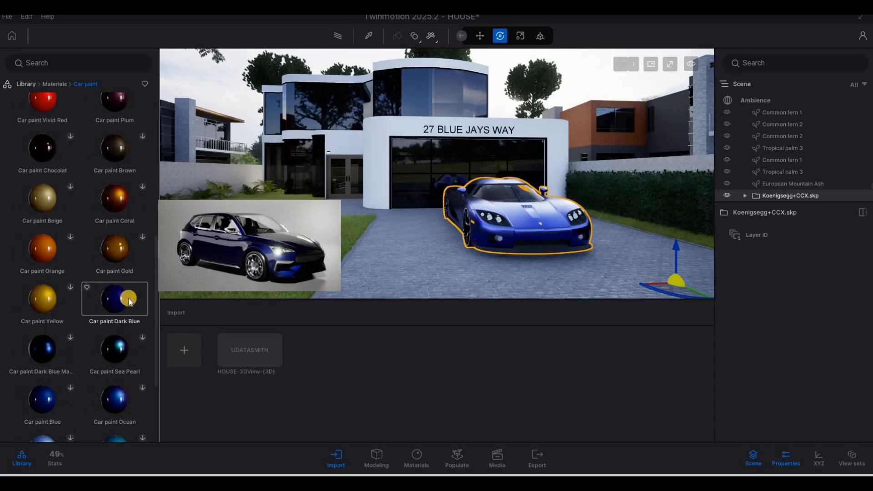
drag(515, 225, 518, 226)
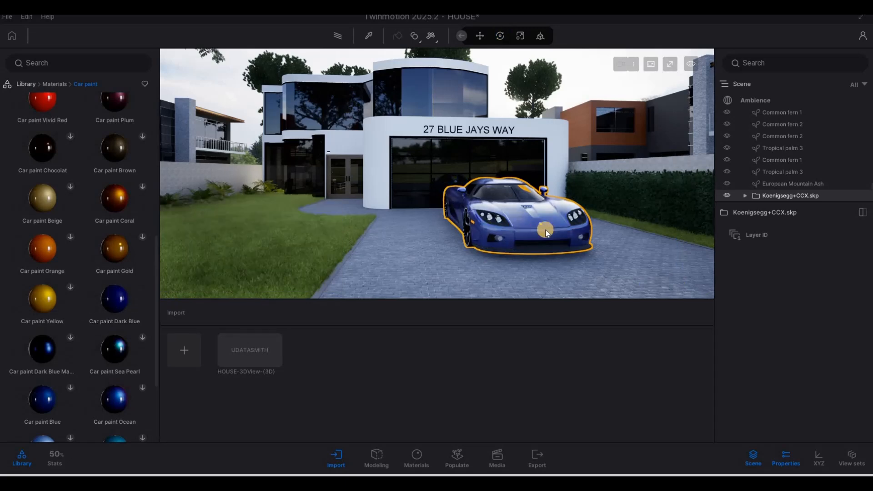
Inspect the dark blue paint up close and turn the Koenigsegg slightly on the driveway
key(w)
key(d)
key(d)
key(d)
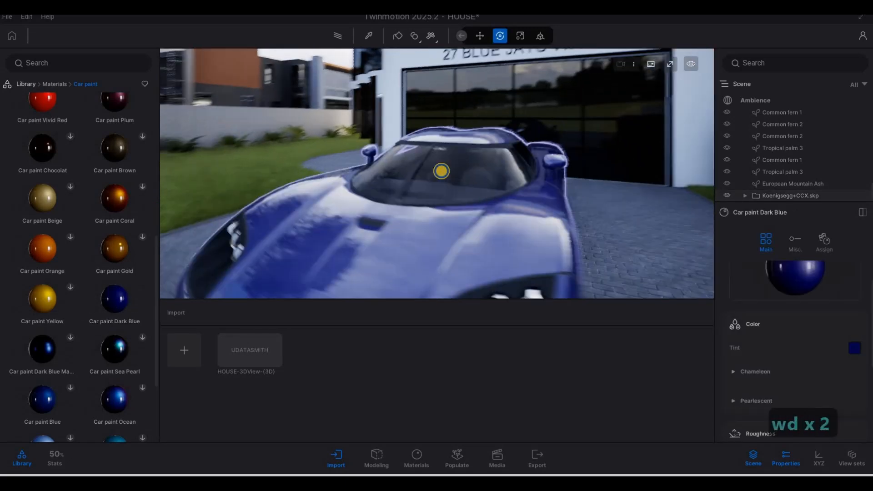
key(a)
key(s)
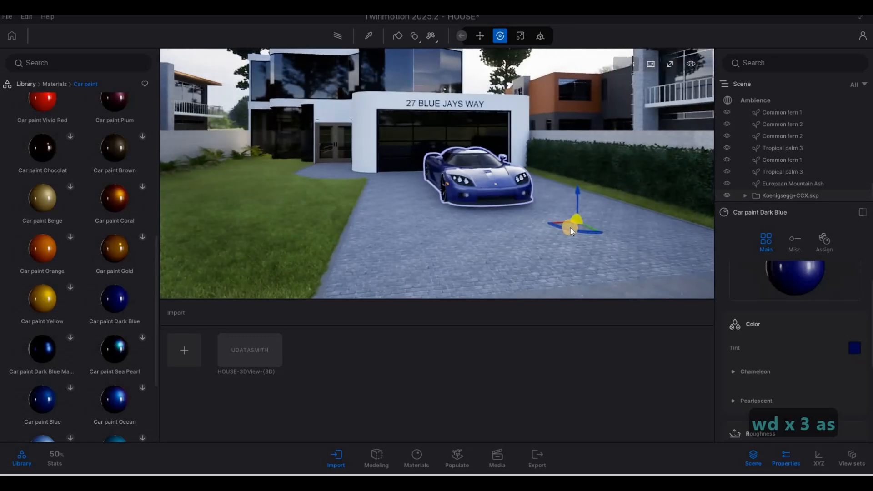
drag(574, 229, 583, 231)
key(s)
key(d)
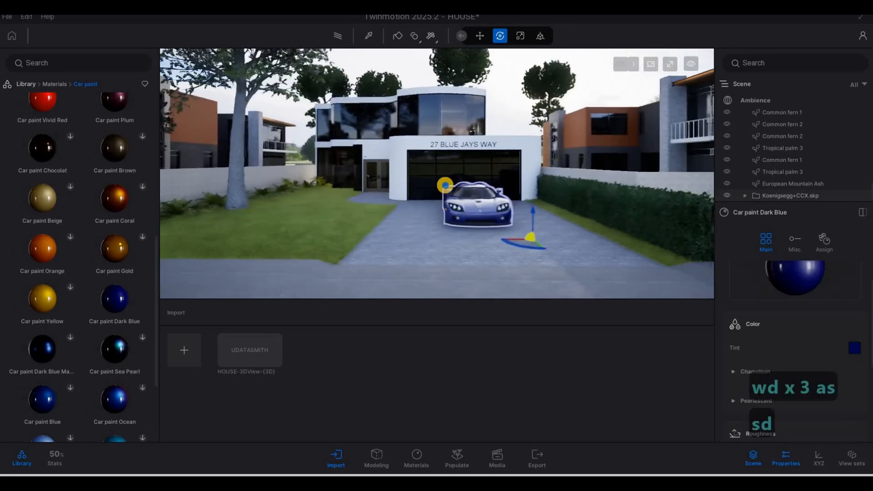
key(Escape)
key(Escape)
Examine the parked car, the driveway, the lawn and the white house from several angles along the street
key(a)
key(a)
key(s)
key(w)
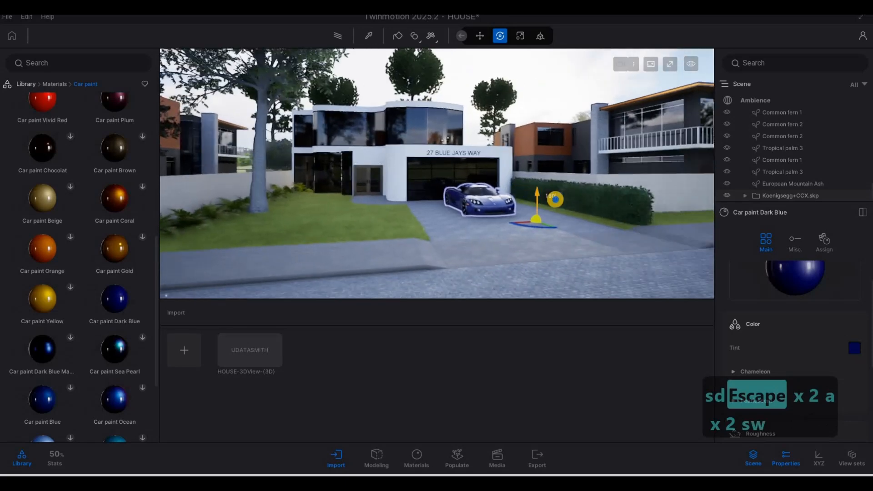
key(w)
key(d)
key(s)
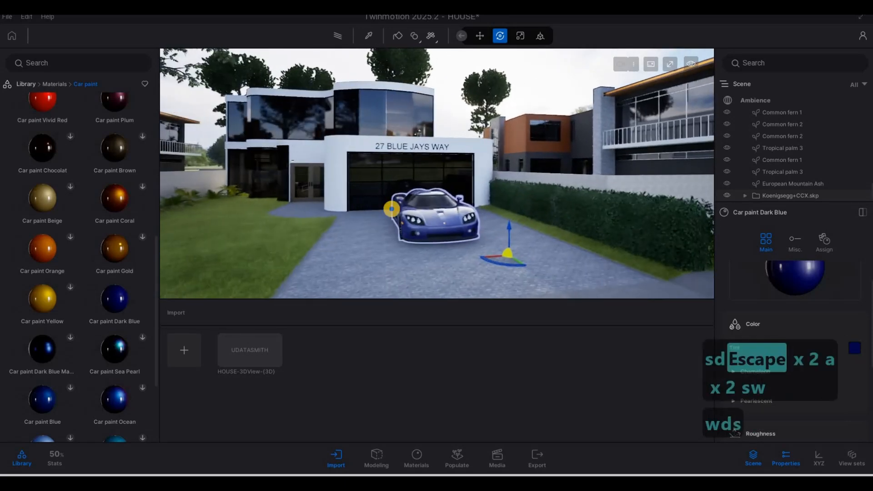
key(a)
right_drag(371, 205, 342, 183)
key(s)
key(a)
key(d)
key(d)
key(d)
key(w)
key(e)
key(a)
key(a)
key(q)
right_drag(458, 231, 392, 225)
key(a)
key(d)
key(a)
key(d)
key(a)
key(w)
key(a)
key(d)
key(s)
key(s)
key(d)
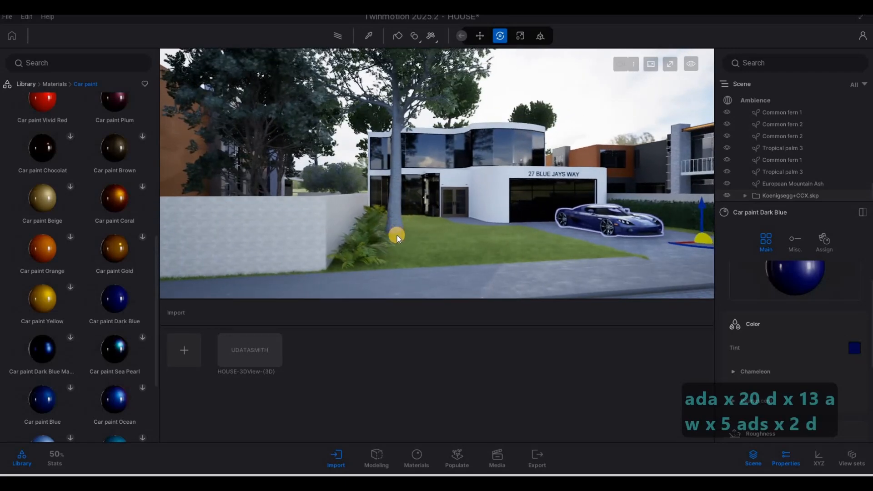
Select the European Mountain Ash on the front lawn and rotate it about its trunk
click(397, 235)
drag(427, 243, 501, 242)
key(d)
Examine the selected European Mountain Ash against the house and the boundary wall from different viewpoints
right_drag(437, 223, 70, 113)
key(a)
key(d)
key(e)
key(d)
key(a)
key(a)
key(a)
key(a)
key(a)
key(a)
key(w)
key(a)
key(w)
key(d)
key(q)
key(s)
key(e)
key(d)
key(a)
Try an Italian Stone Pine from the Trees library on the front lawn beside the European Mountain Ash
click(54, 84)
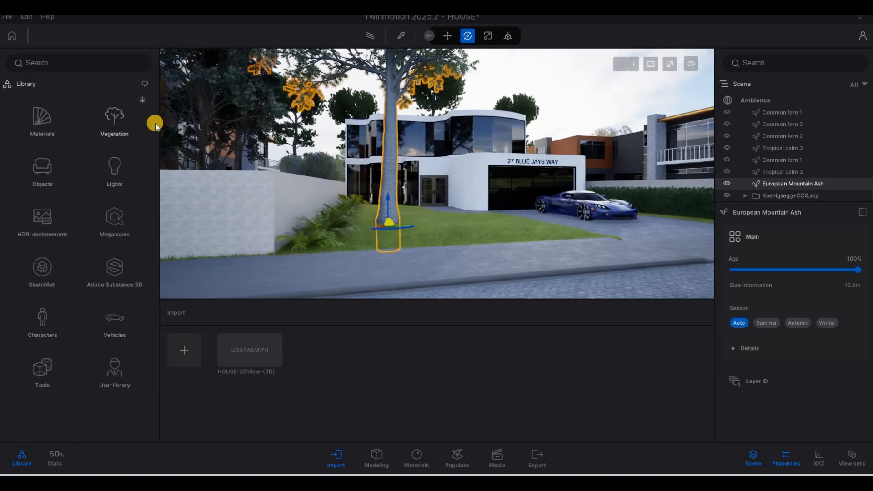
click(109, 115)
click(119, 144)
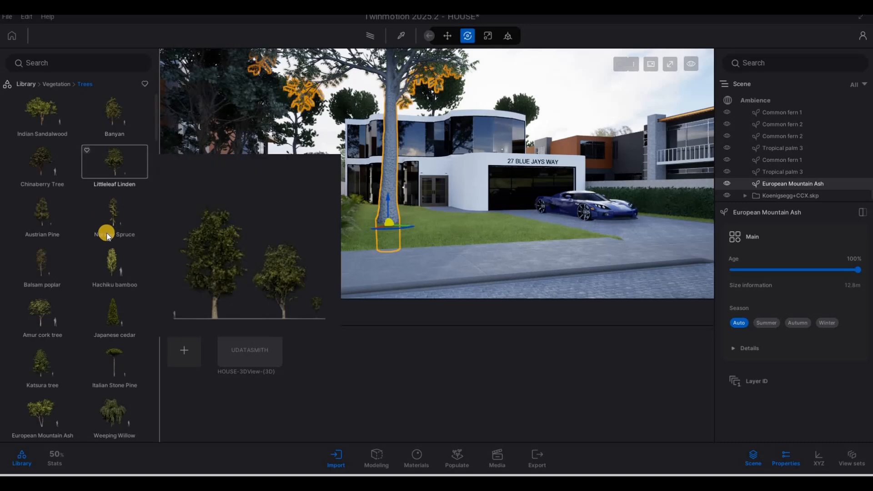
scroll(107, 230, down, 2)
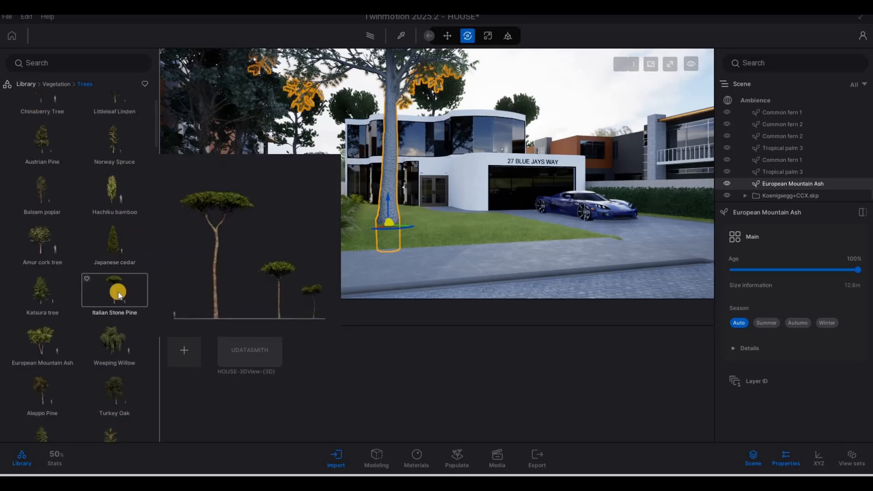
drag(426, 242, 422, 233)
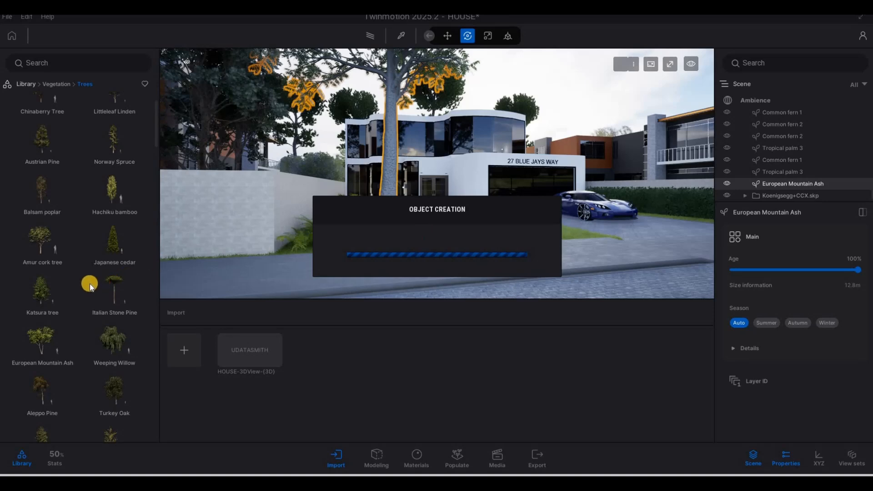
Move the Italian Stone Pine across the lawn toward the driveway to judge its look, and delete it
scroll(94, 282, down, 1)
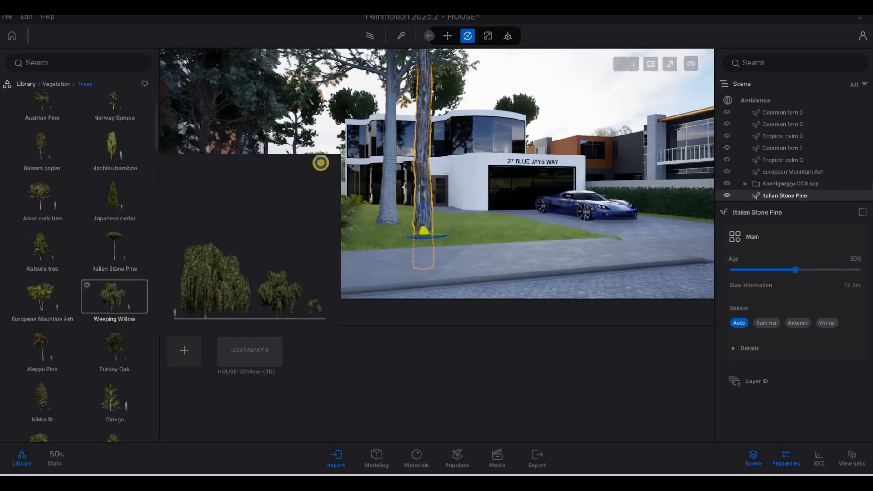
key(d)
key(s)
right_drag(434, 168, 440, 246)
key(d)
key(a)
key(w)
key(q)
key(a)
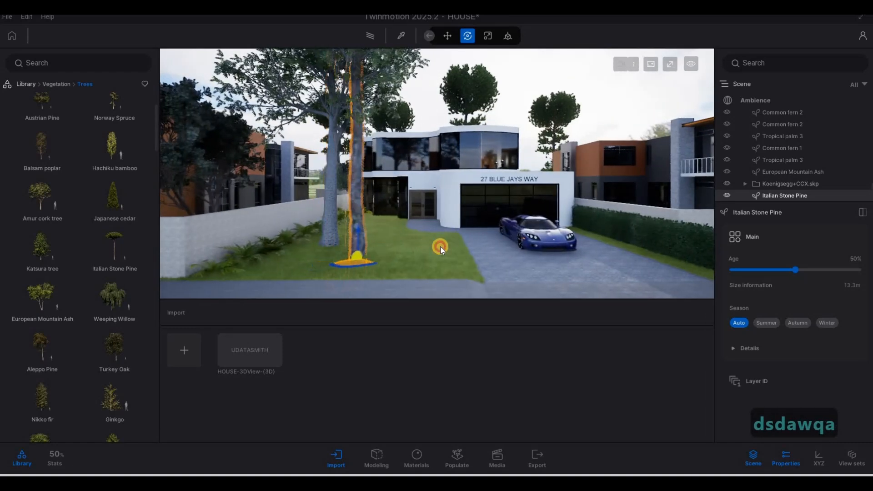
drag(408, 247, 383, 244)
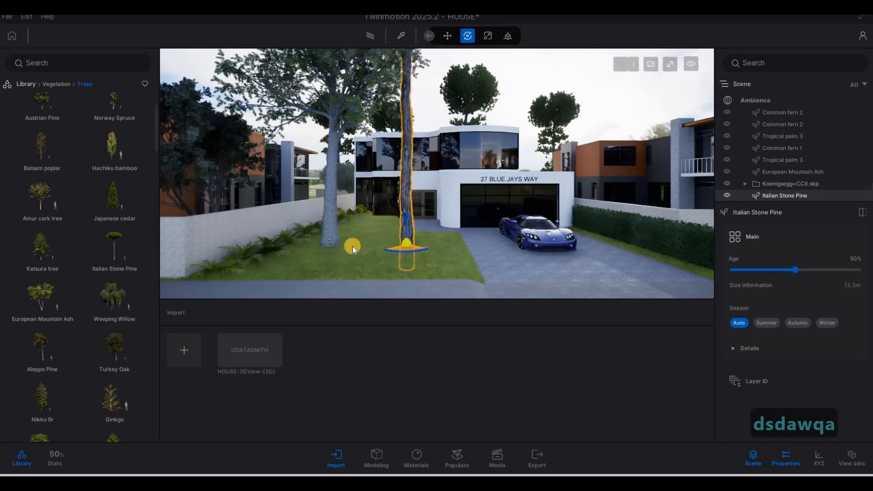
key(Delete)
Delete the European Mountain Ash from the front lawn
scroll(102, 326, down, 3)
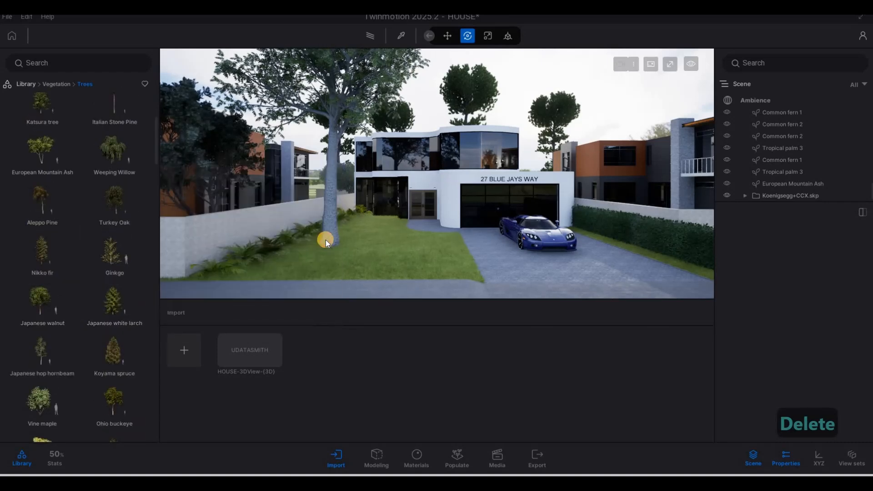
click(325, 239)
key(Delete)
Place a Japanese walnut from the Trees library on the front lawn near the boundary wall and select it
scroll(53, 329, down, 1)
drag(49, 274, 334, 250)
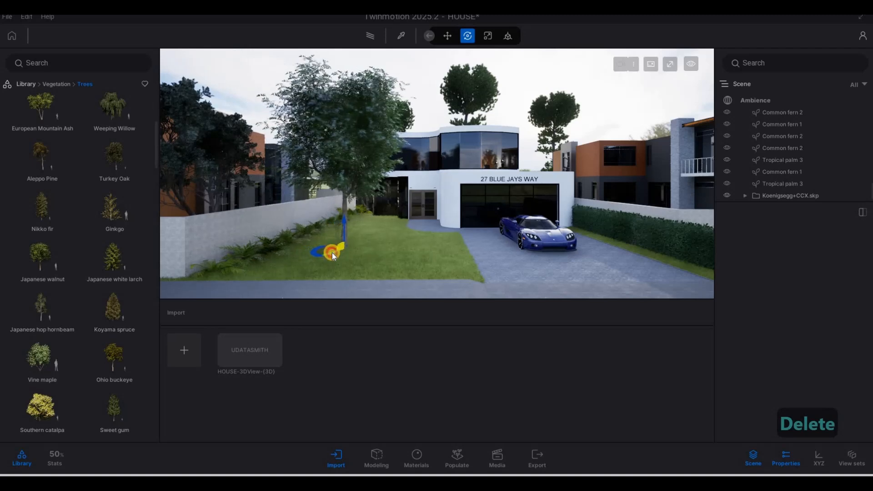
click(398, 207)
key(a)
key(w)
key(e)
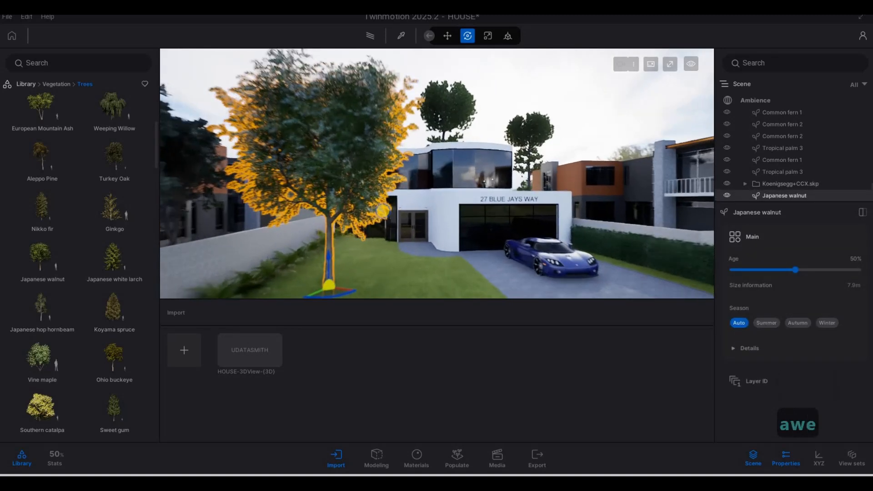
Examine the Japanese walnut on the front lawn from several angles and distances
key(w)
key(d)
key(d)
key(d)
key(d)
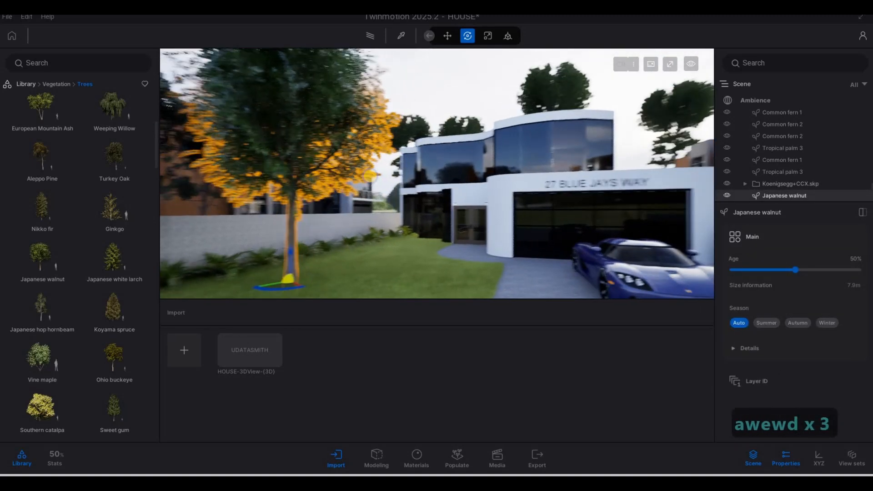
key(a)
key(a)
key(a)
key(a)
key(a)
key(a)
key(a)
key(s)
key(s)
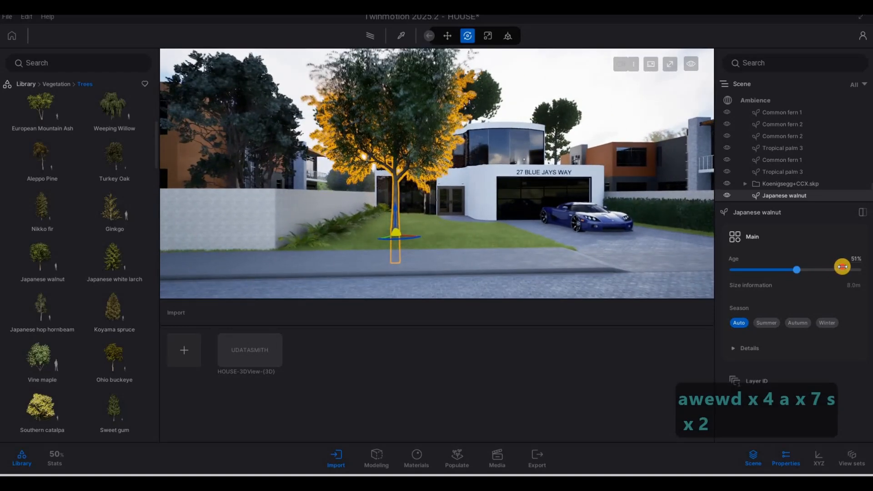
Try the Japanese walnut at 100% age and delete it from the front lawn
drag(841, 266, 865, 266)
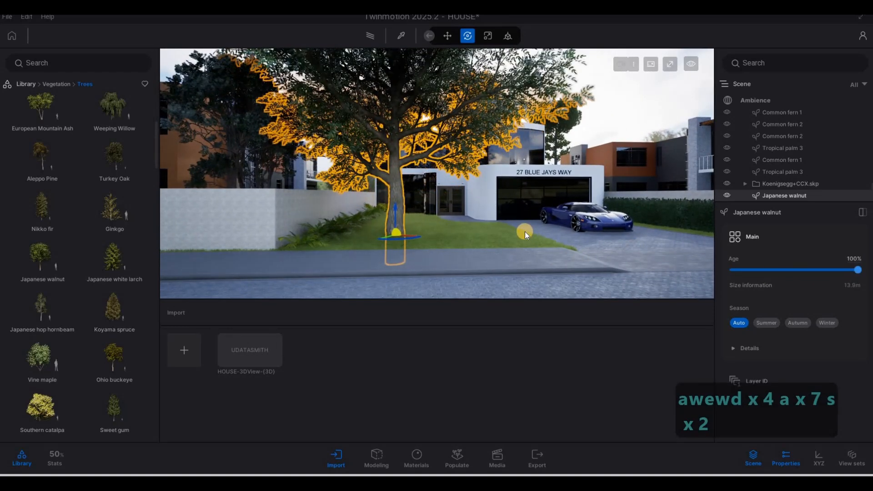
key(Delete)
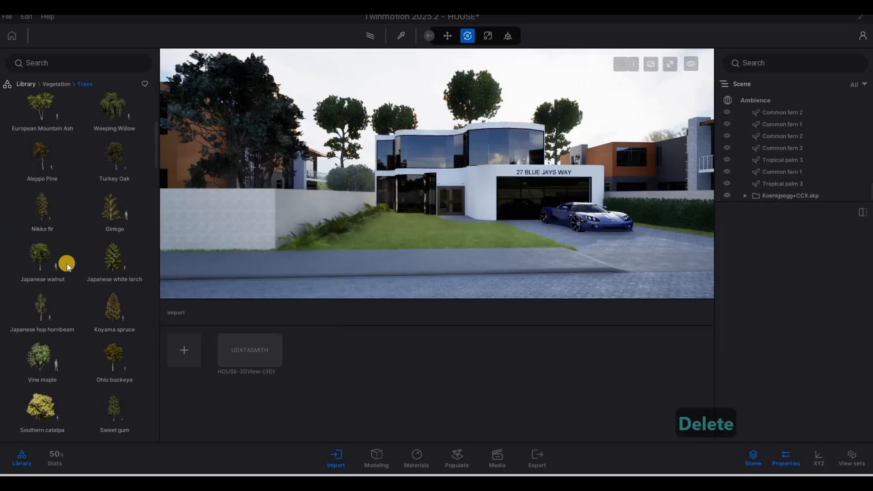
Place a Vine maple from the library on the front lawn and deselect it
scroll(67, 263, down, 4)
drag(41, 186, 387, 237)
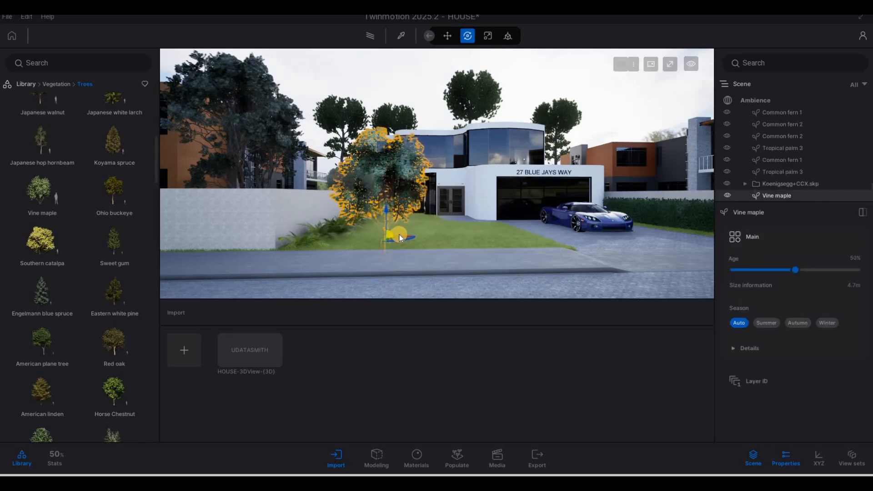
key(Escape)
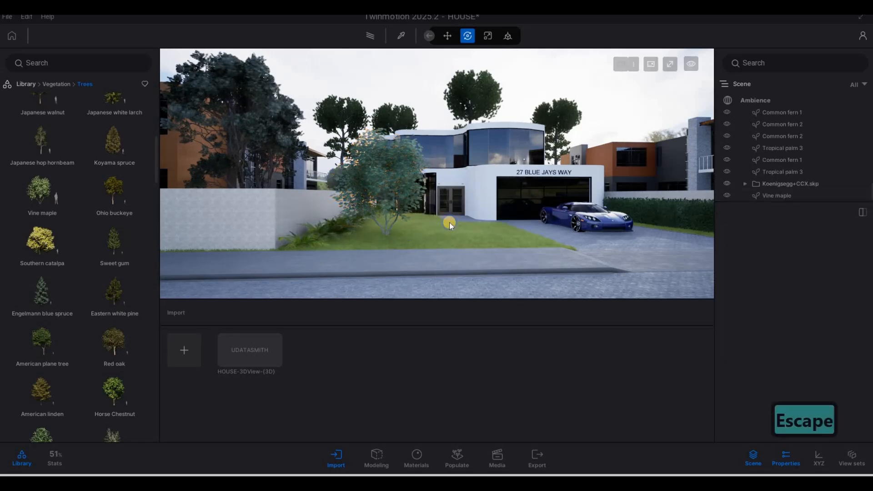
Reselect the Vine maple on the front lawn and reduce its age to 0%
right_drag(449, 222, 402, 225)
key(q)
click(396, 254)
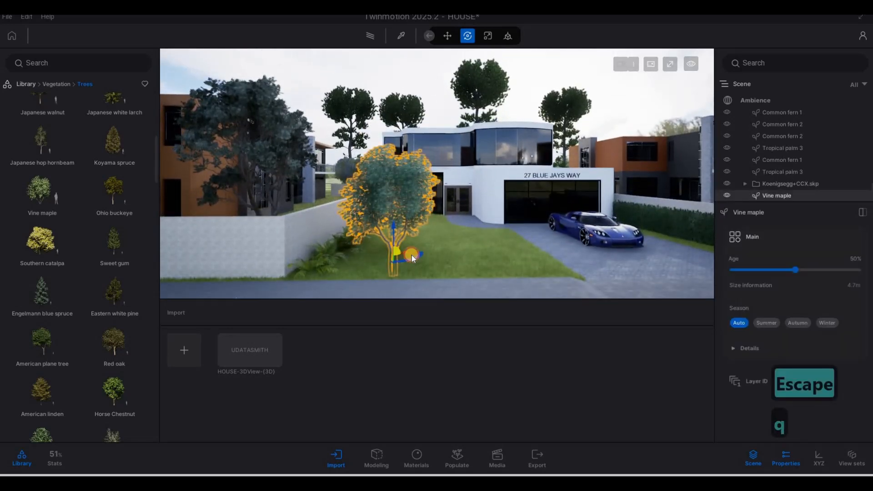
key(a)
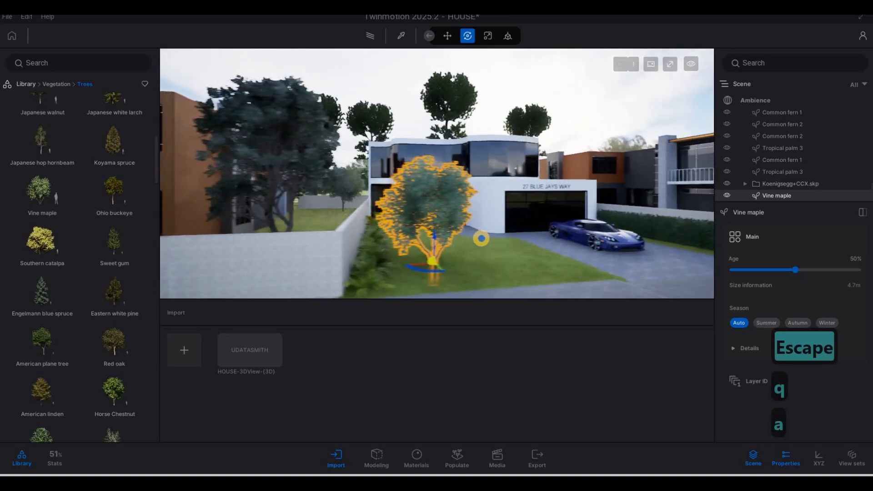
key(d)
key(w)
key(e)
key(d)
key(d)
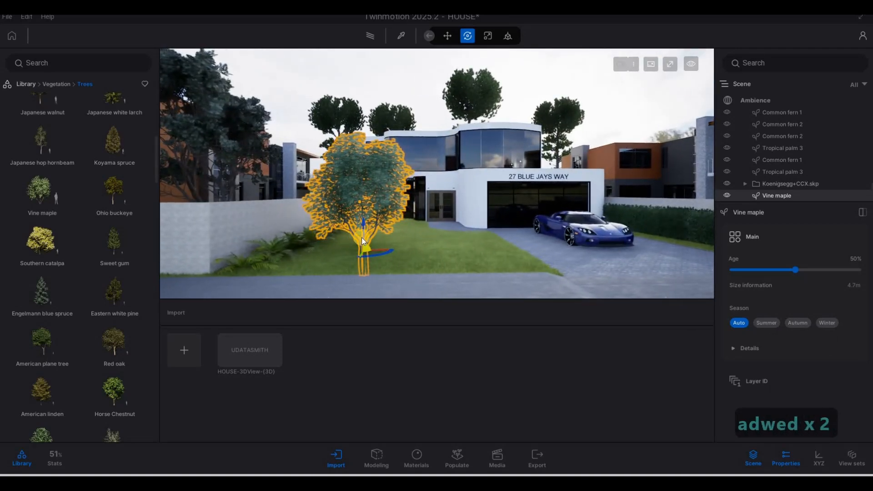
click(731, 271)
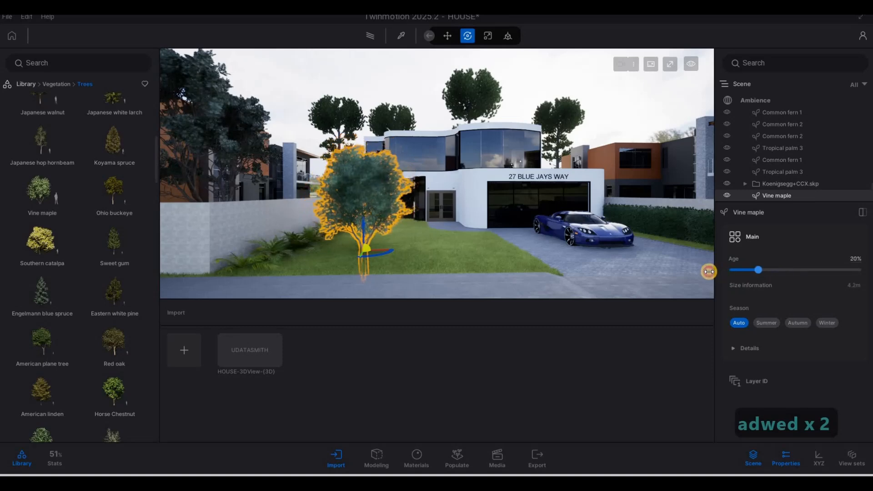
key(Escape)
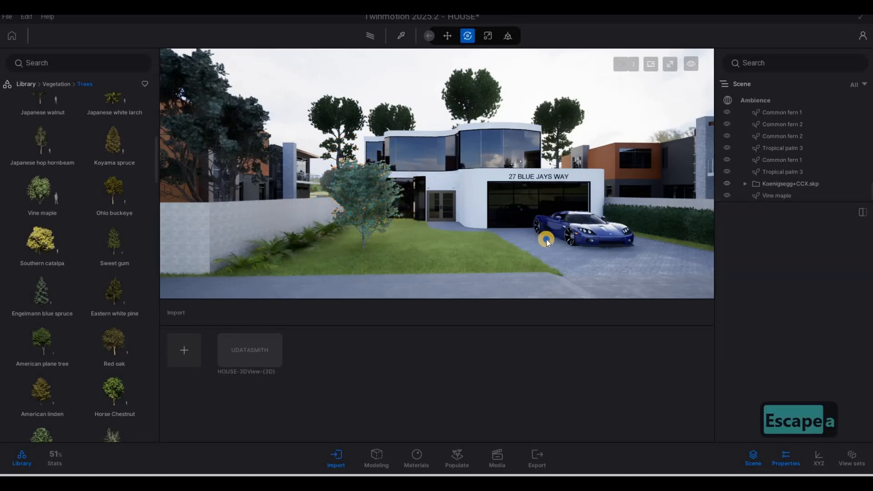
Place a Southern catalpa from the library on the front lawn beside the Vine maple and set its age to 0%
key(a)
key(a)
key(d)
key(d)
key(e)
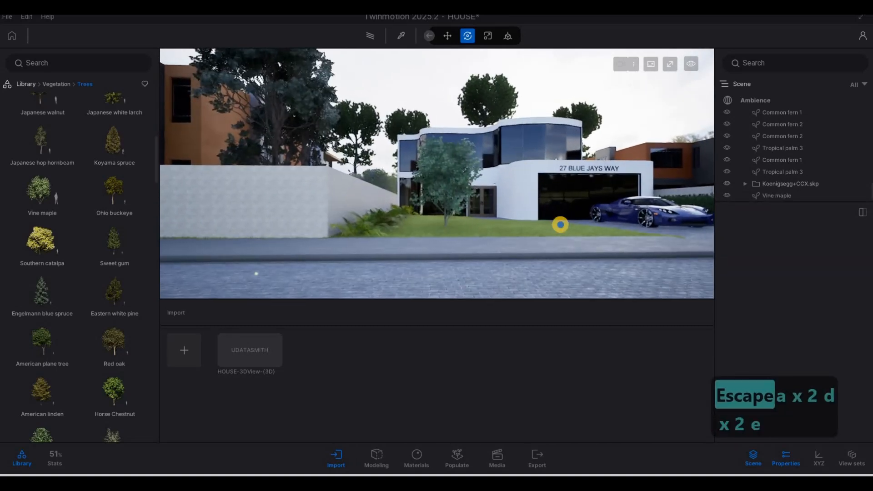
key(a)
key(w)
click(49, 191)
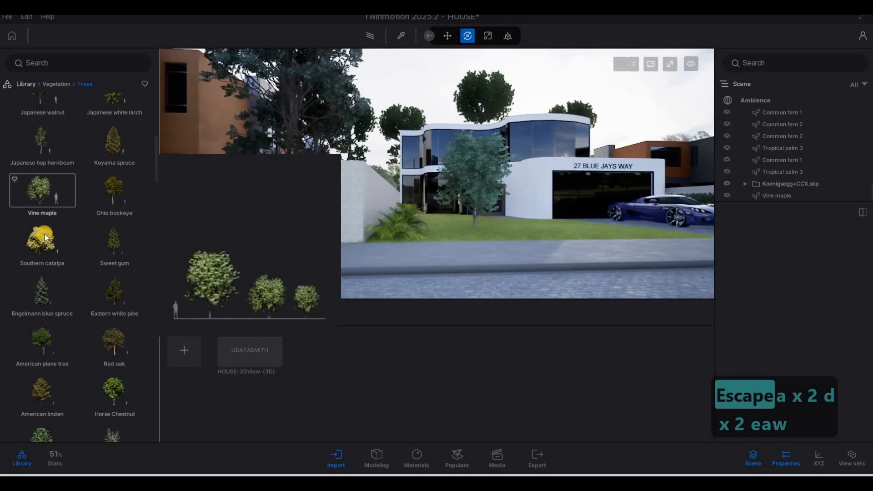
drag(459, 253, 511, 237)
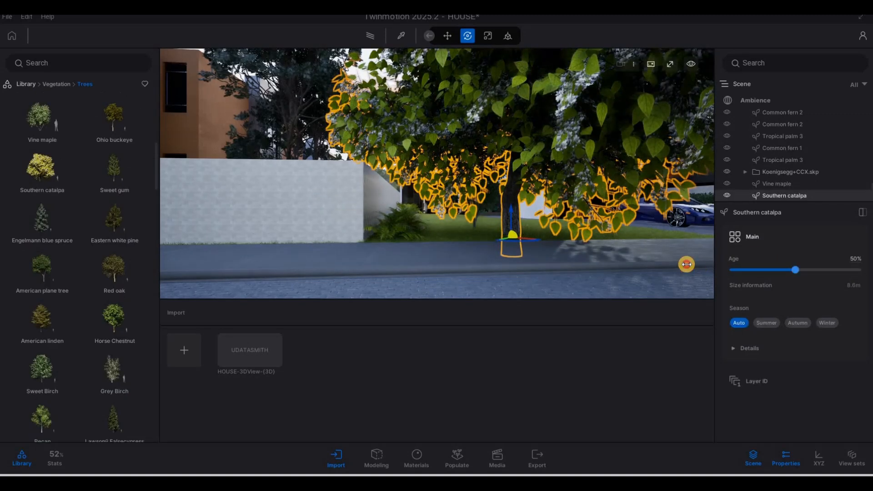
drag(686, 264, 663, 265)
Delete the Vine maple from the front lawn, keeping the Southern catalpa
key(d)
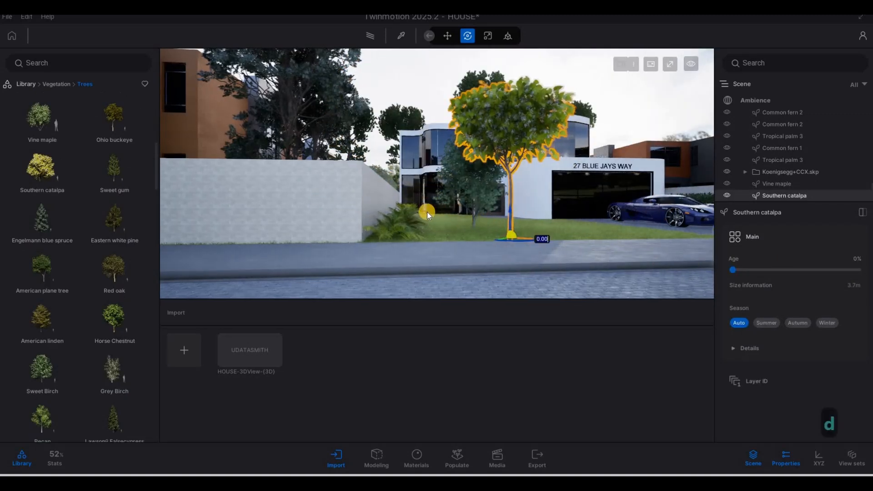
key(w)
key(a)
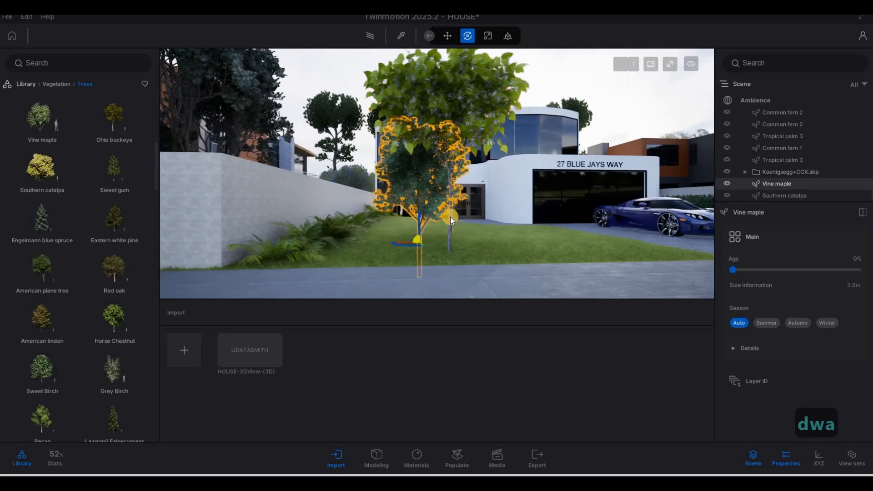
click(418, 217)
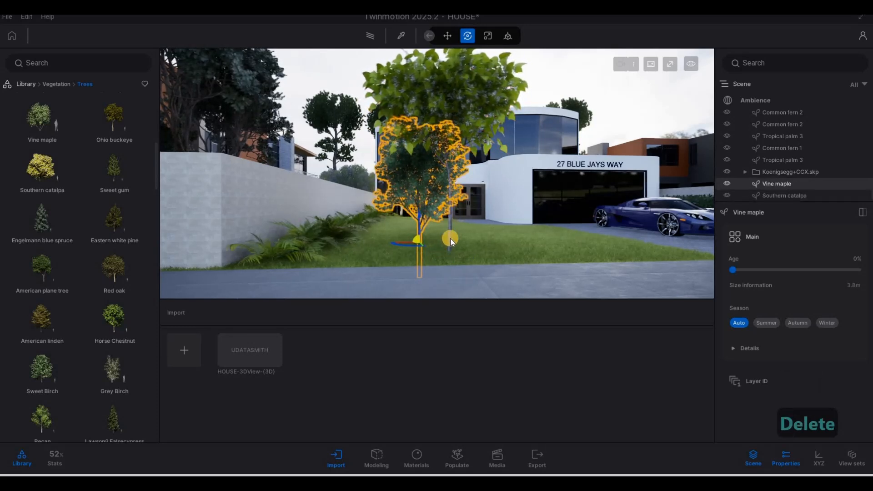
key(Delete)
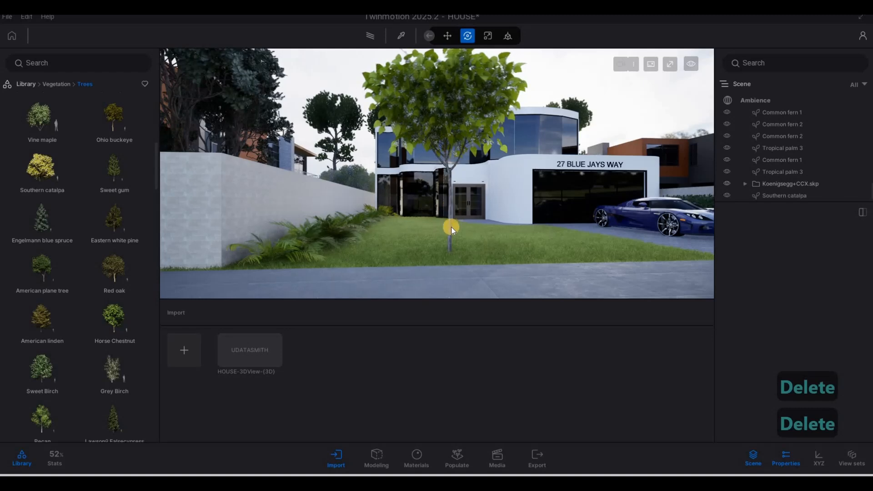
Reposition the Southern catalpa on the front lawn, a little closer to the boundary wall
click(446, 254)
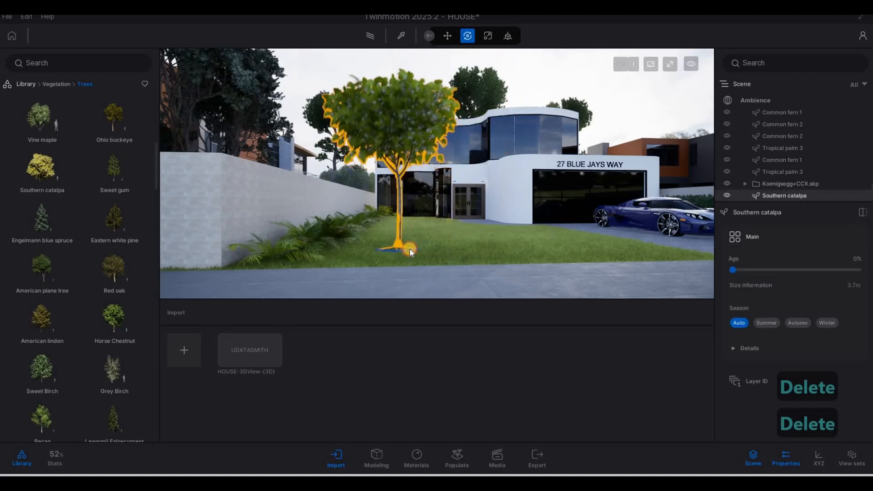
key(s)
key(a)
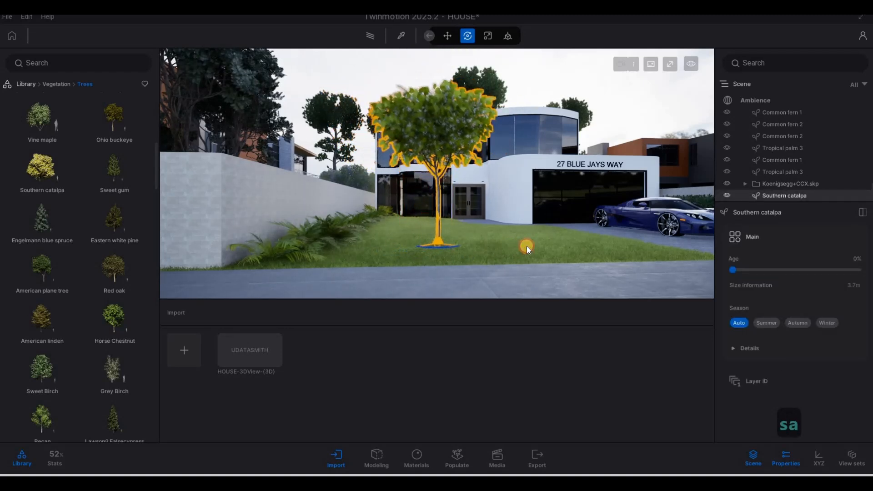
Set the Southern catalpa's age to 20%
key(d)
key(s)
key(d)
key(a)
key(w)
key(a)
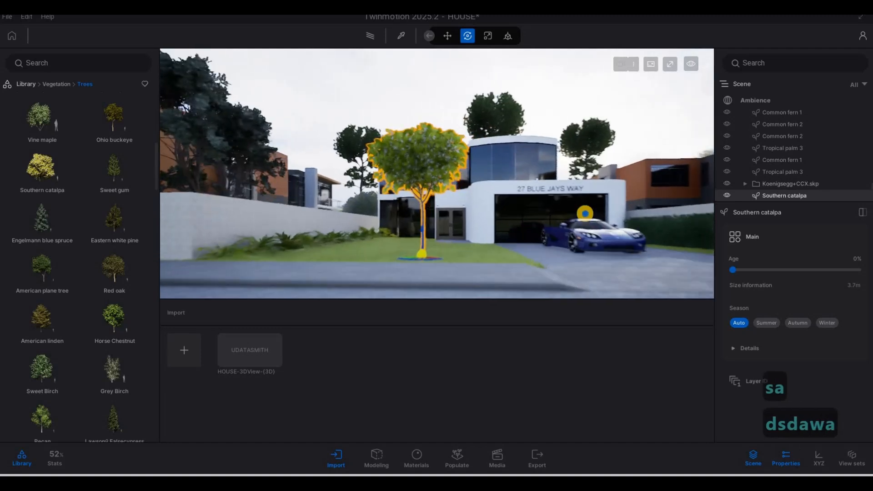
key(a)
key(a)
key(a)
key(a)
key(a)
key(a)
key(a)
key(d)
key(q)
key(a)
key(s)
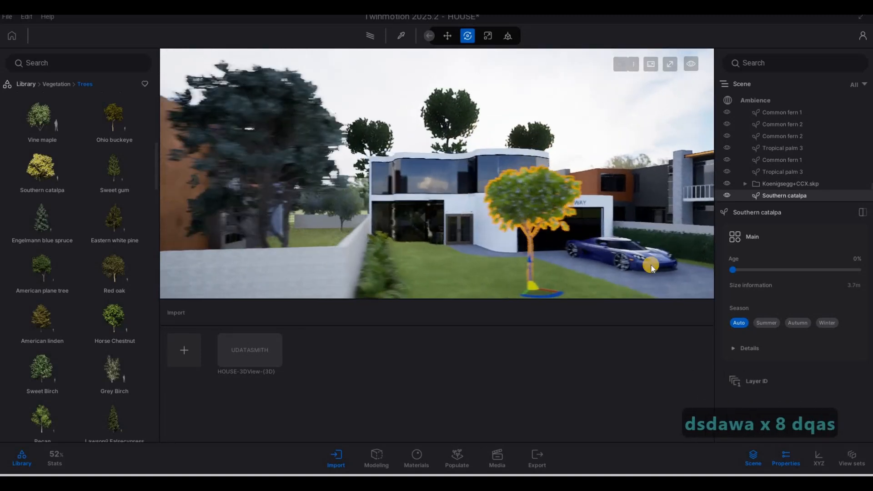
key(d)
drag(733, 270, 753, 270)
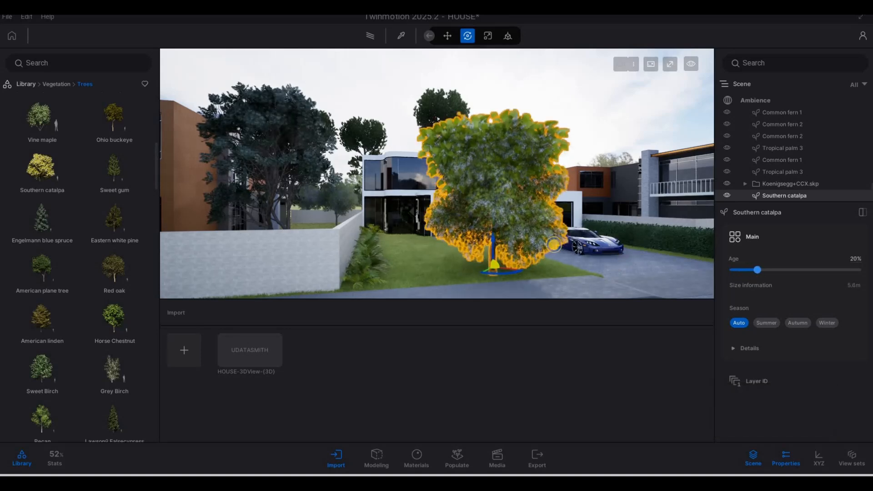
Judge the Southern catalpa from the street side and delete it from the front lawn
key(d)
key(d)
right_drag(610, 274, 592, 278)
key(w)
key(a)
key(s)
key(s)
key(e)
key(a)
key(w)
key(q)
key(w)
key(d)
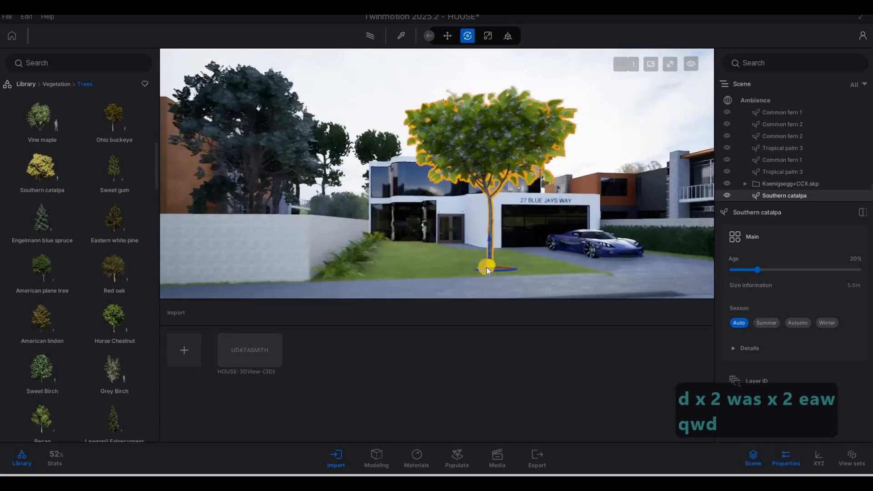
key(Delete)
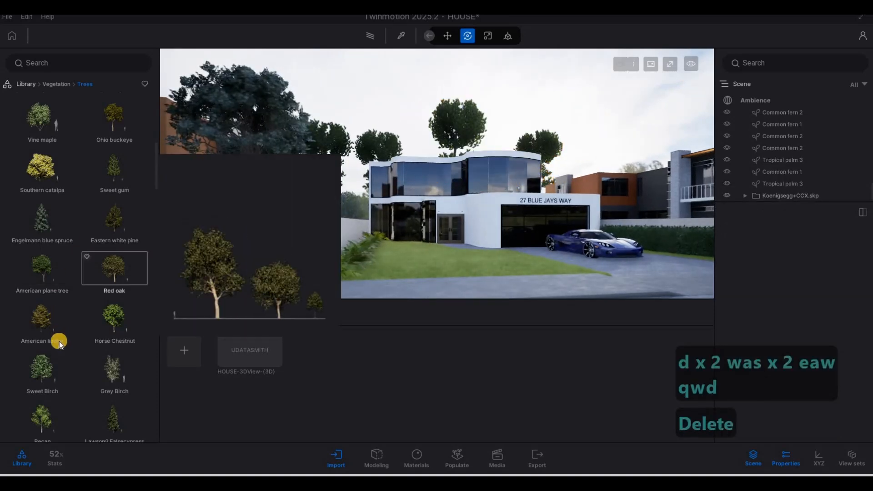
Place a Mugo Pine from the library on the front lawn, close to the ferns along the boundary wall
scroll(62, 342, down, 5)
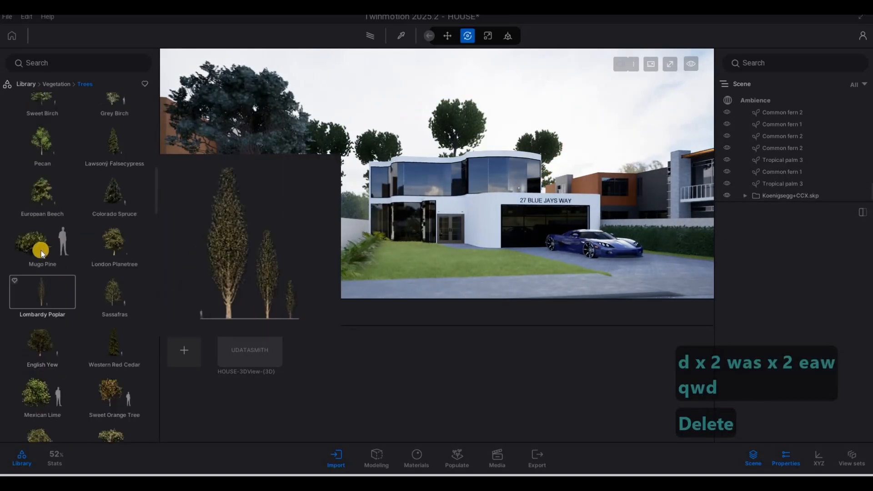
drag(41, 250, 409, 270)
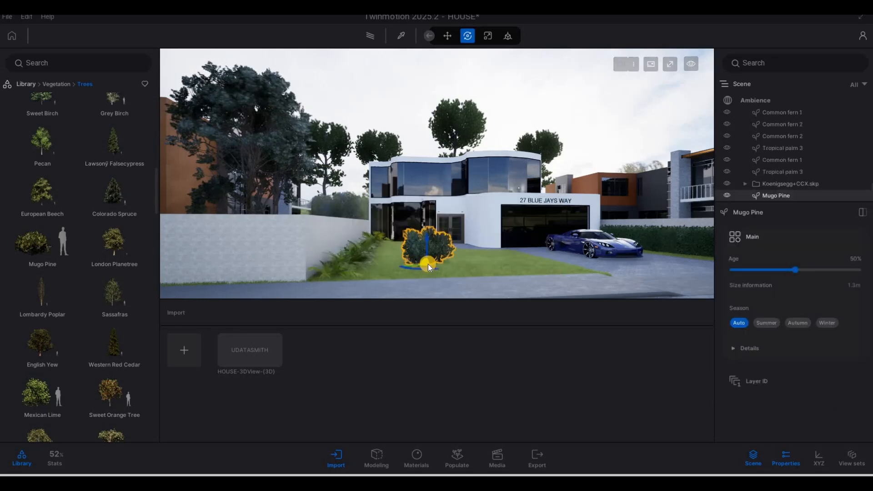
mouse_move(400, 270)
mouse_down()
mouse_move(413, 266)
mouse_move(405, 266)
mouse_up()
key(Escape)
key(Escape)
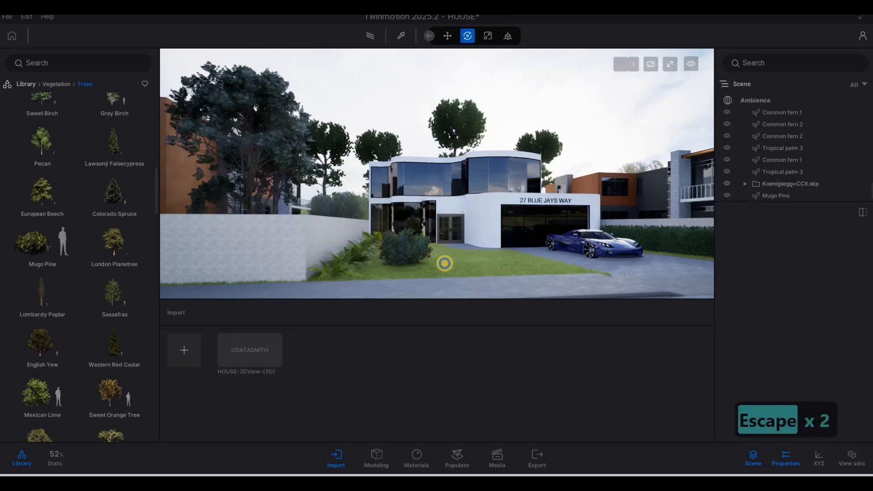
Set the age of the Mugo Pine on the front lawn to 81% and deselect it
key(a)
key(d)
key(a)
key(w)
key(w)
key(a)
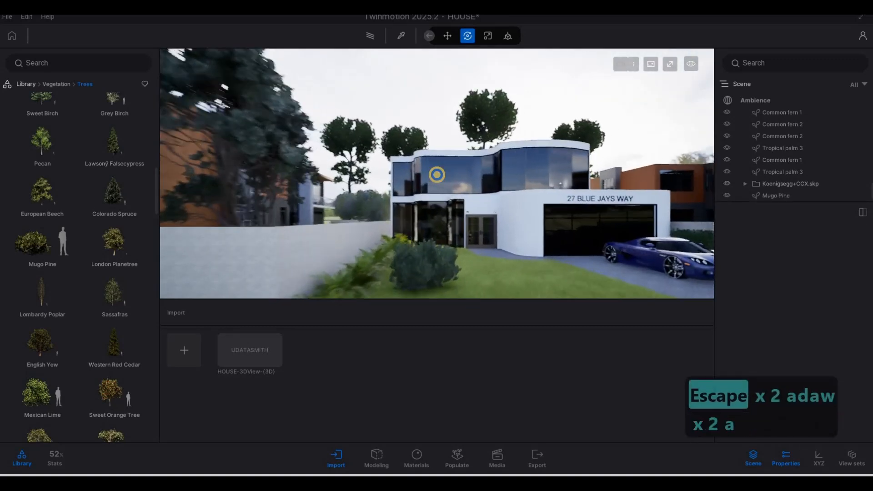
click(438, 253)
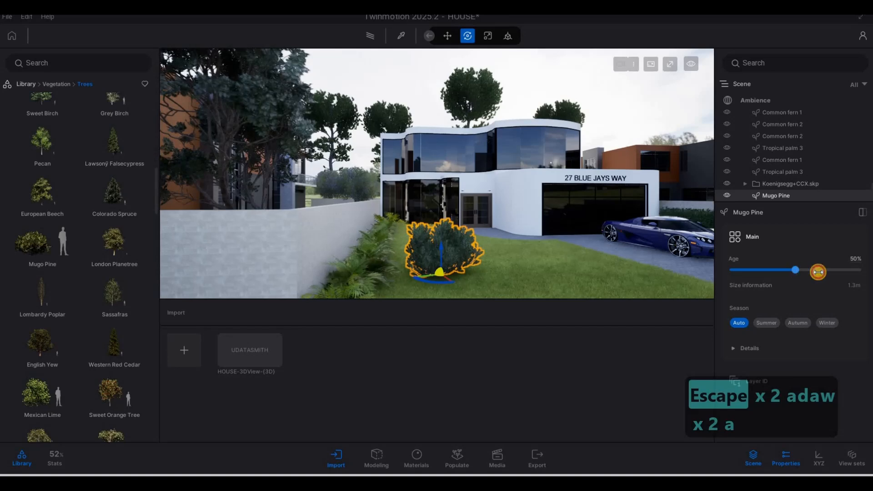
drag(822, 269, 834, 269)
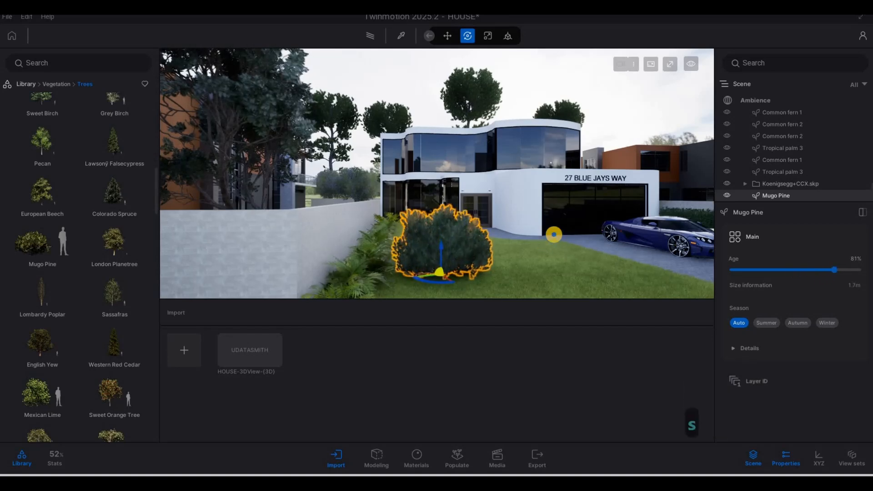
key(a)
key(e)
key(d)
key(w)
key(Escape)
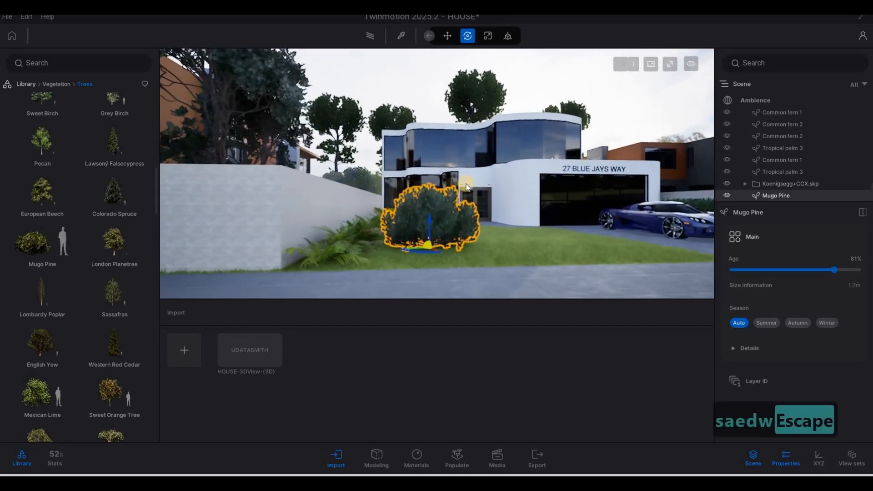
Examine the Mugo Pine's fit with the front garden, house and driveway from several viewpoints
key(a)
key(w)
key(q)
key(q)
key(d)
key(w)
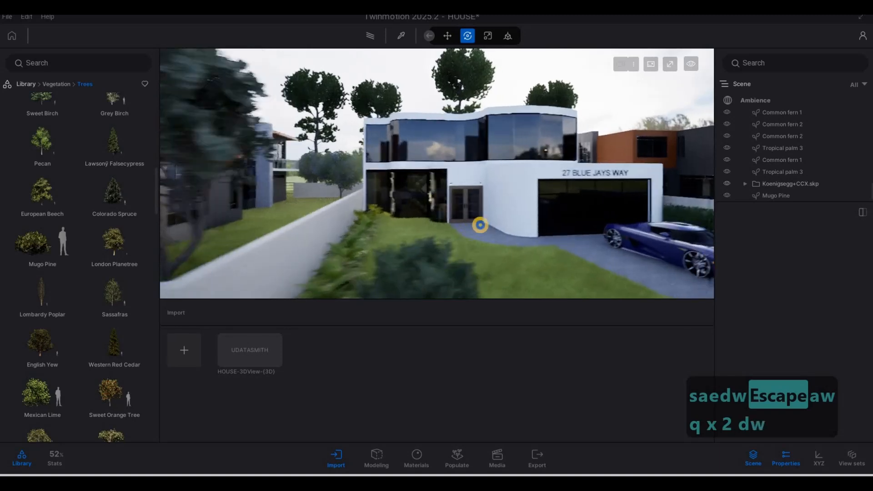
key(w)
key(w)
key(w)
key(w)
key(w)
key(s)
key(a)
key(d)
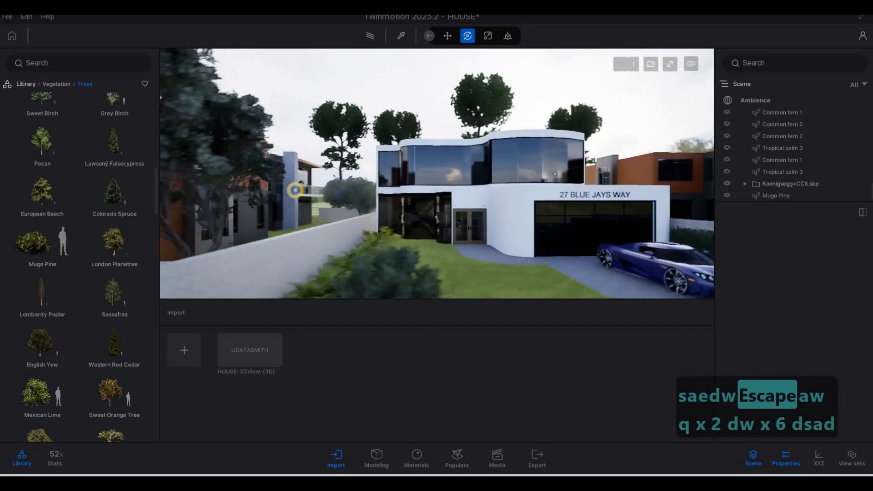
key(d)
key(d)
key(d)
key(d)
key(d)
key(d)
key(d)
key(d)
key(d)
key(s)
key(d)
key(a)
key(a)
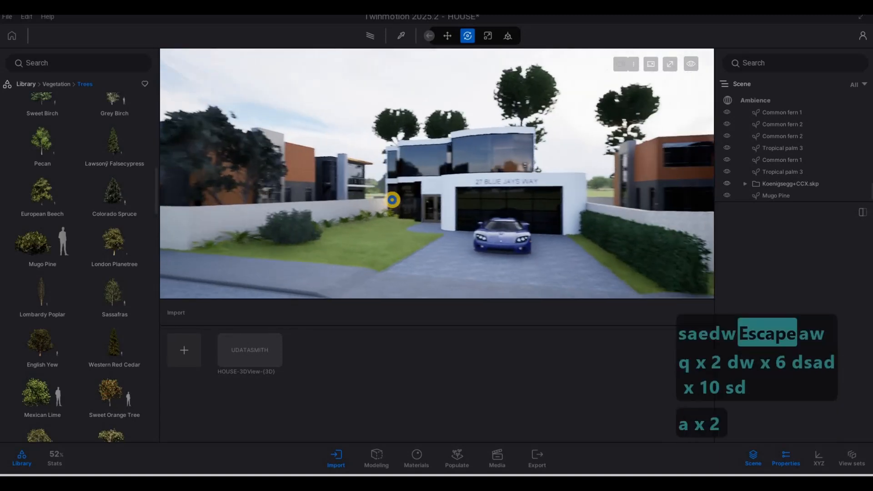
Examine the house front and planted lawn from street level in path-traced quality, and from a raised viewpoint
key(w)
key(e)
key(a)
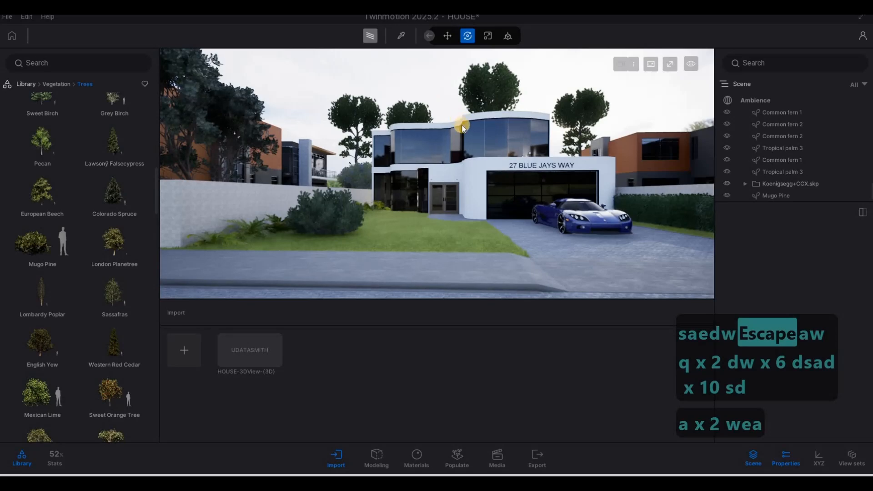
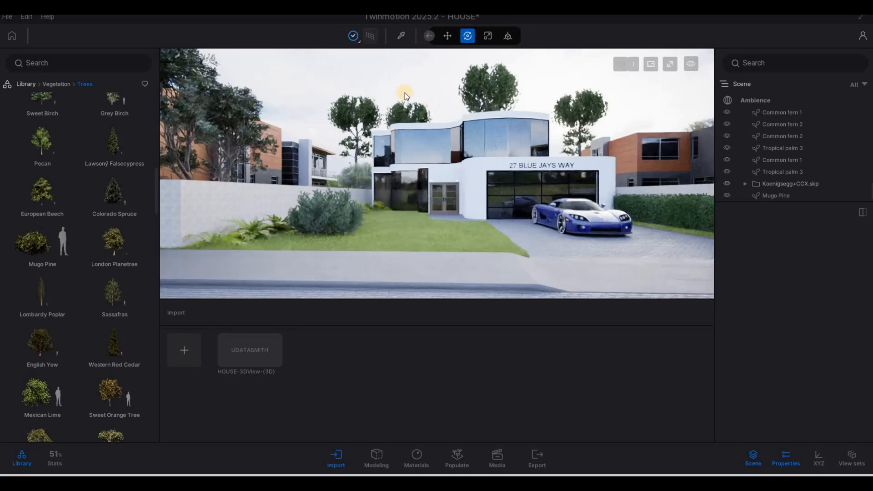
key(a)
key(s)
key(q)
mouse_move(389, 88)
right_down()
mouse_move(487, 179)
mouse_move(398, 166)
mouse_move(399, 80)
mouse_move(500, 67)
mouse_move(771, 90)
right_up()
key(s)
key(a)
key(w)
key(s)
key(d)
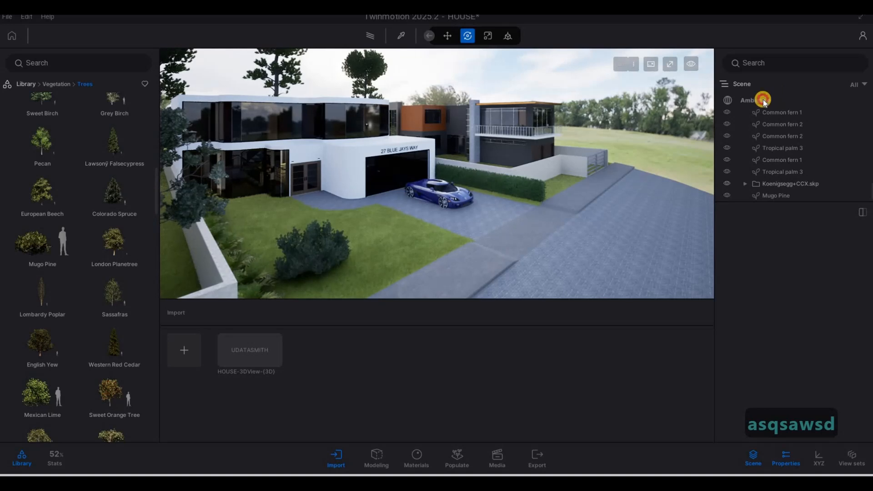
Review the Ambience environment settings, including the details of the directional light
click(763, 100)
scroll(805, 355, down, 3)
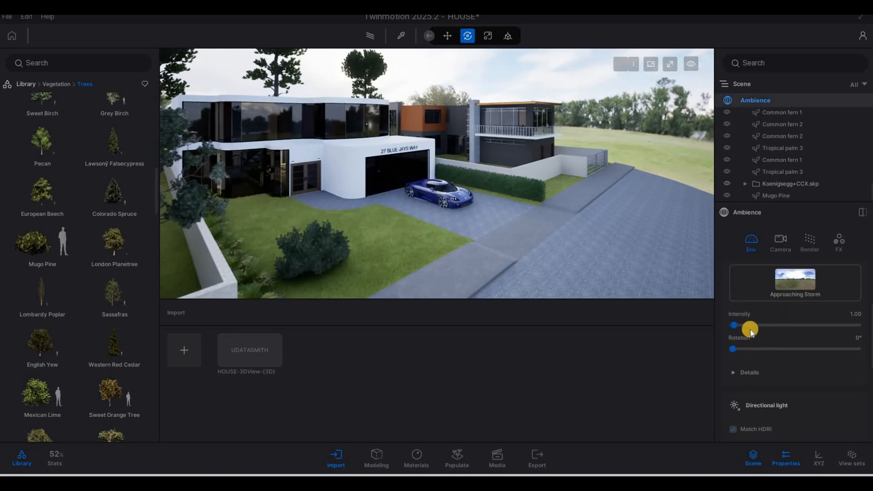
scroll(750, 325, down, 1)
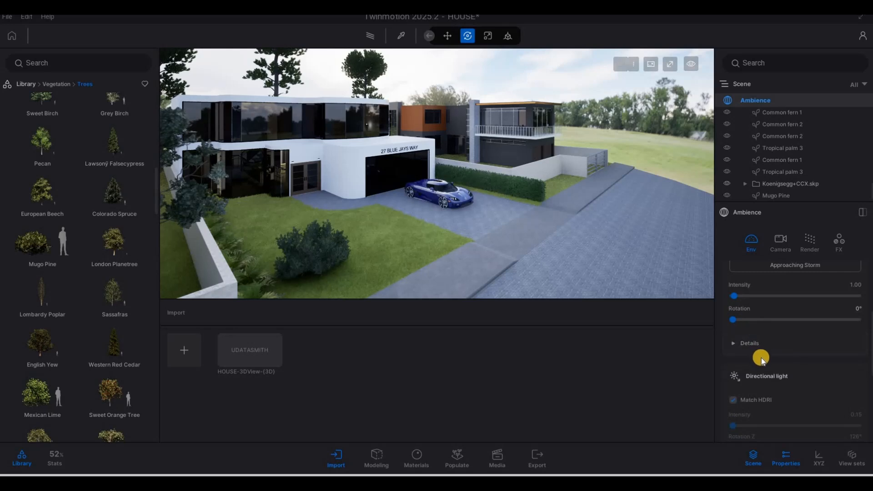
scroll(764, 362, down, 1)
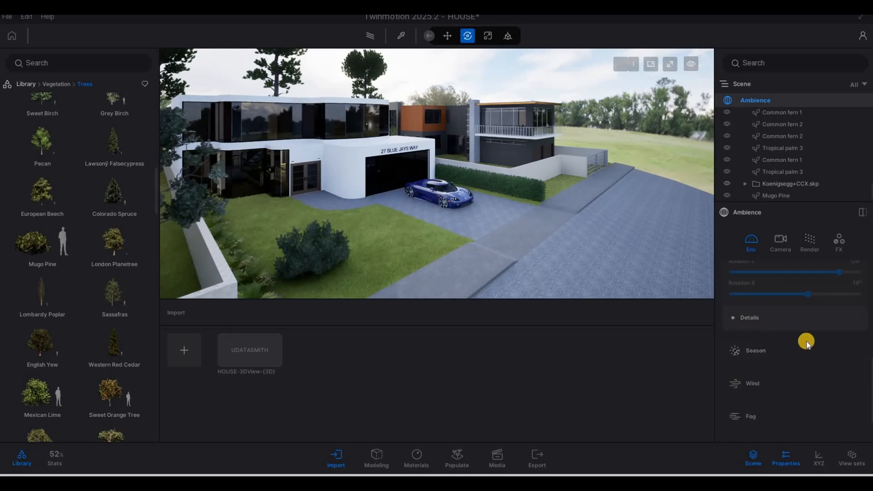
click(806, 323)
scroll(804, 357, down, 2)
scroll(800, 358, down, 1)
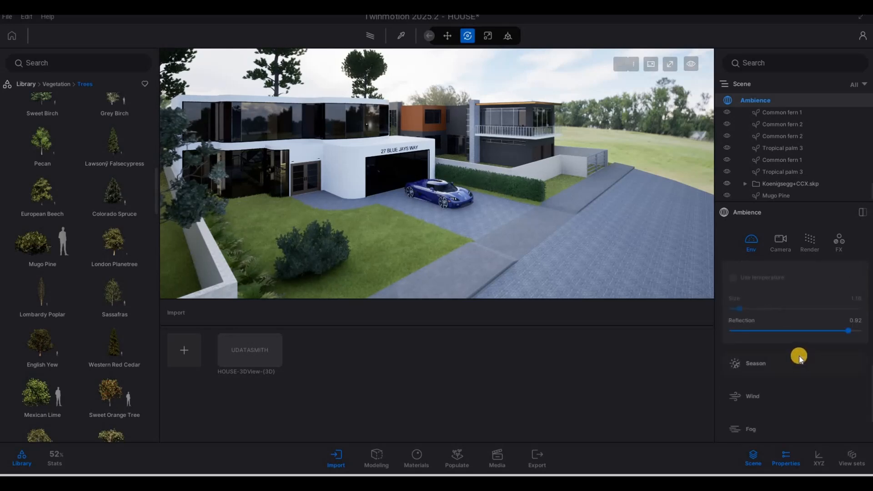
scroll(797, 355, up, 3)
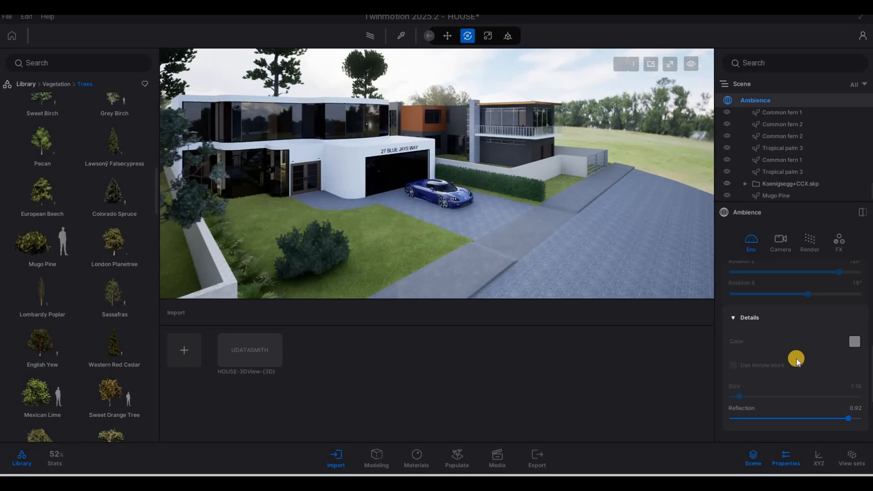
scroll(795, 359, down, 4)
scroll(791, 358, up, 3)
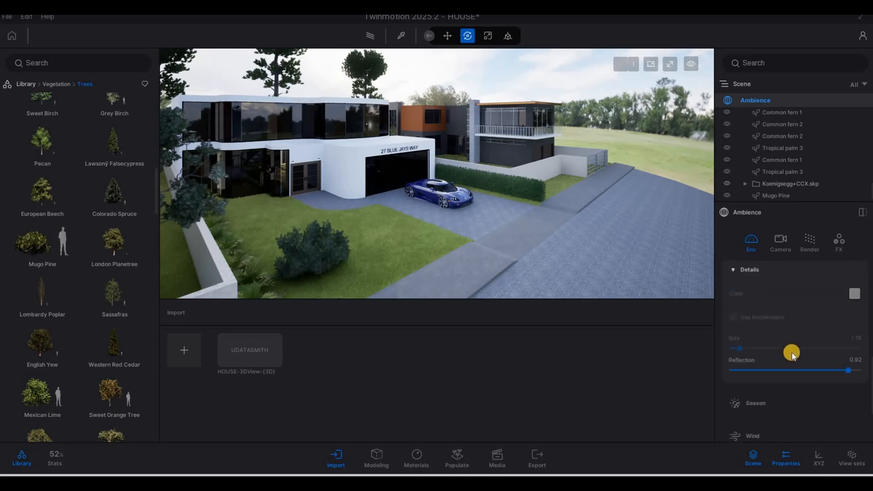
scroll(791, 352, up, 5)
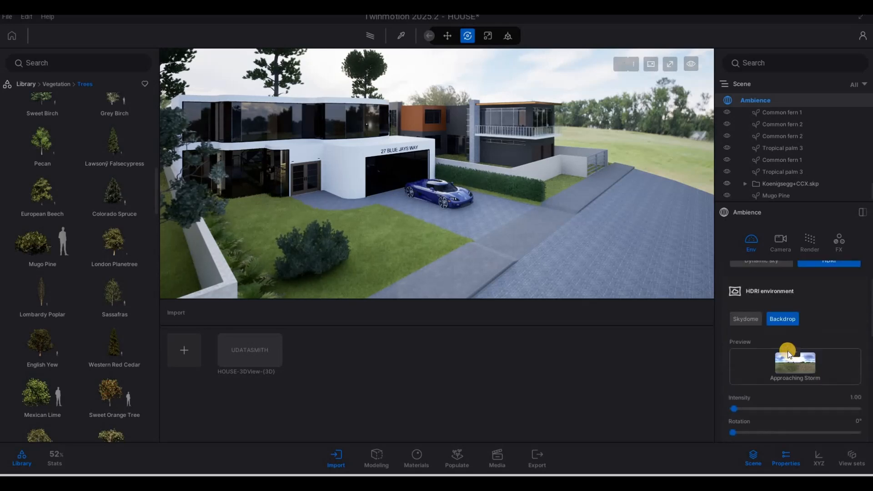
Set the size of the HDRI backdrop to 170.6 m and check the surroundings along the road
scroll(787, 351, down, 3)
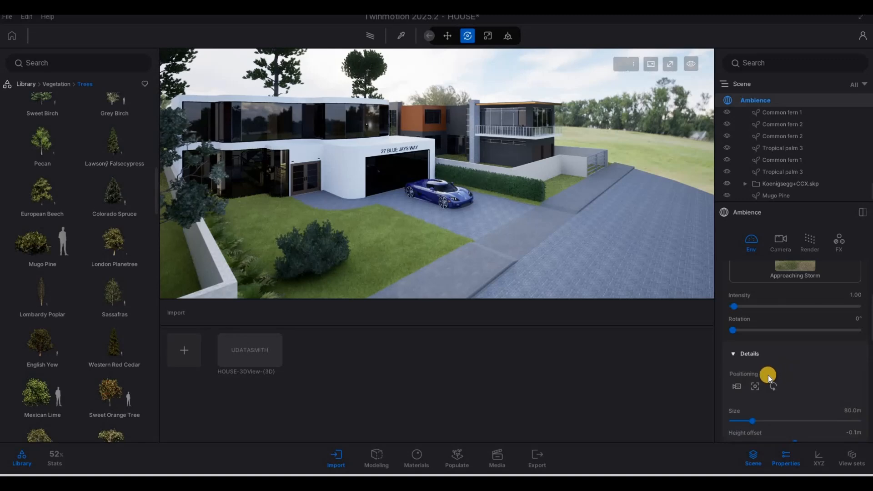
scroll(768, 376, down, 1)
drag(752, 377, 774, 374)
key(s)
key(d)
right_drag(556, 196, 273, 159)
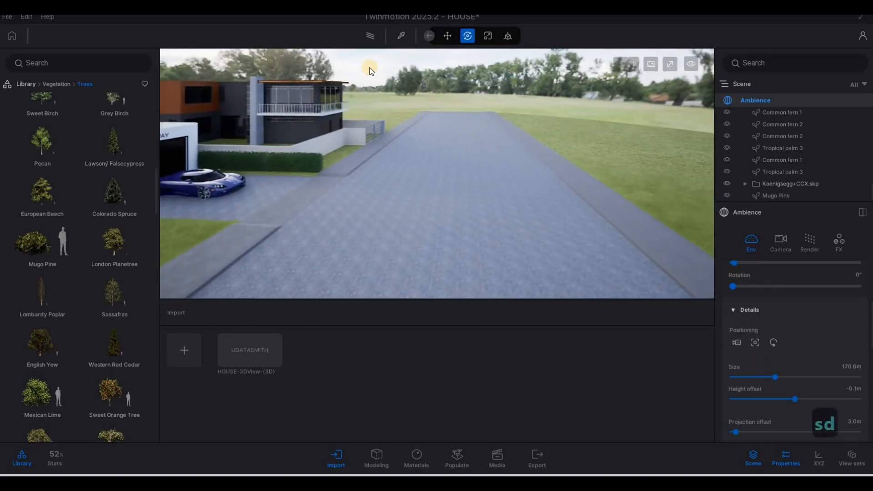
Select Ohio buckeye, Nikko fir, Turkey Oak, Aleppo Pine, Ginkgo, Japanese walnut and Japanese white larch together in the tree library
key(s)
key(d)
key(s)
key(d)
key(s)
scroll(82, 162, up, 2)
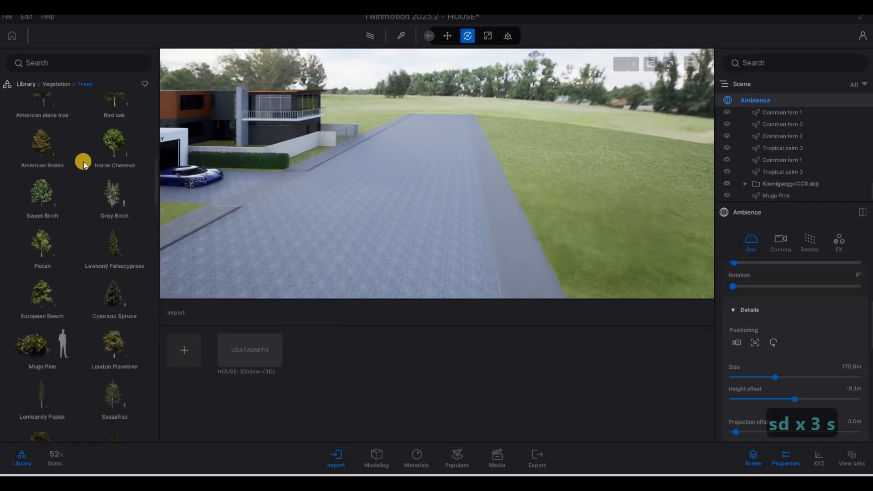
scroll(83, 162, up, 3)
click(113, 116)
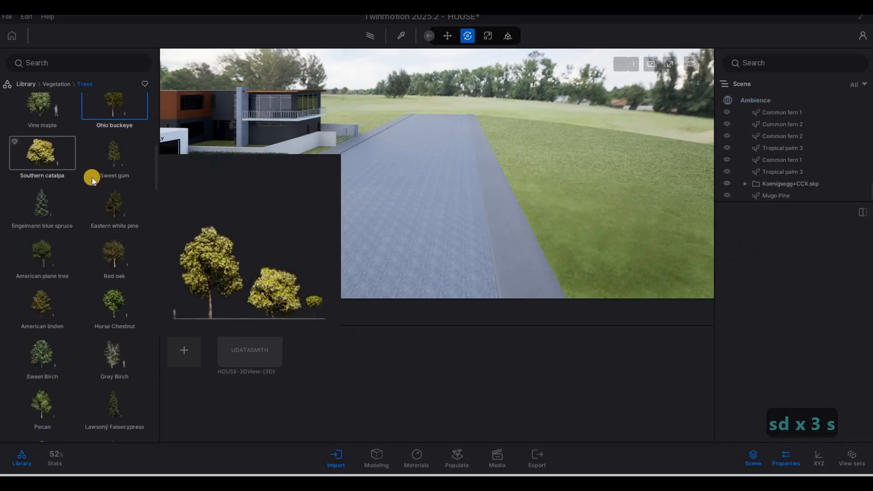
scroll(95, 182, up, 5)
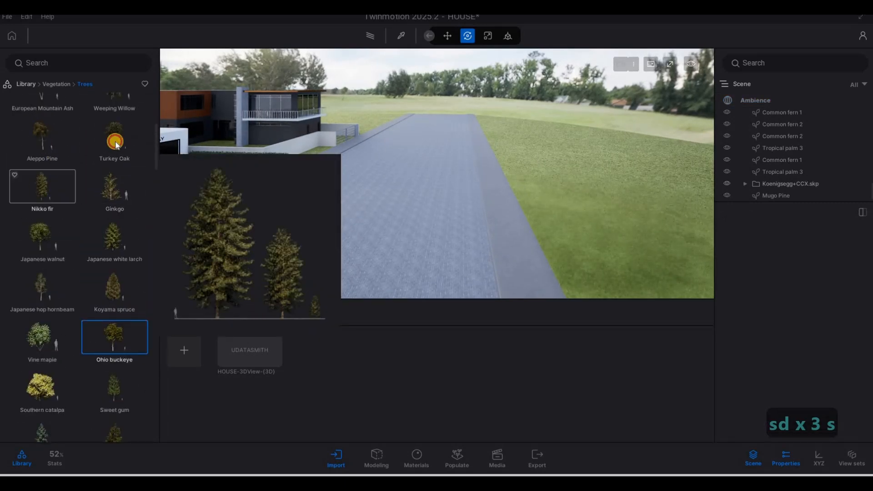
ctrl+click(115, 142)
ctrl+click(40, 136)
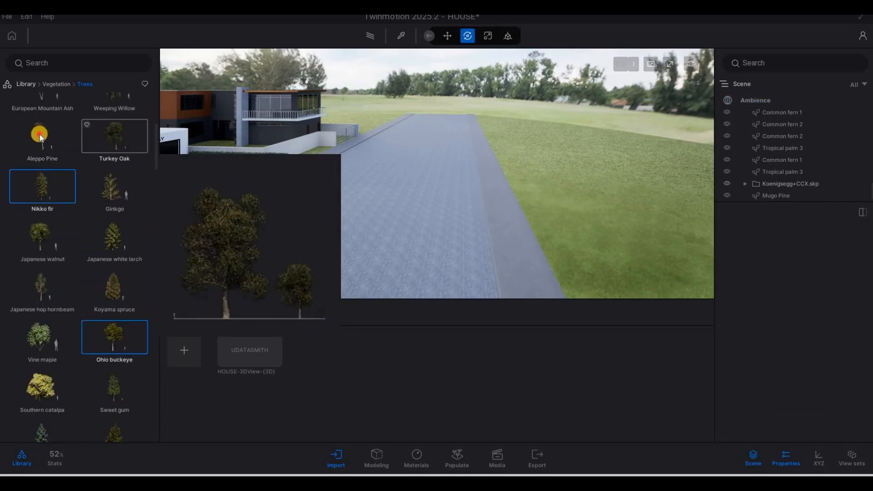
ctrl+click(123, 195)
ctrl+click(57, 241)
ctrl+click(123, 245)
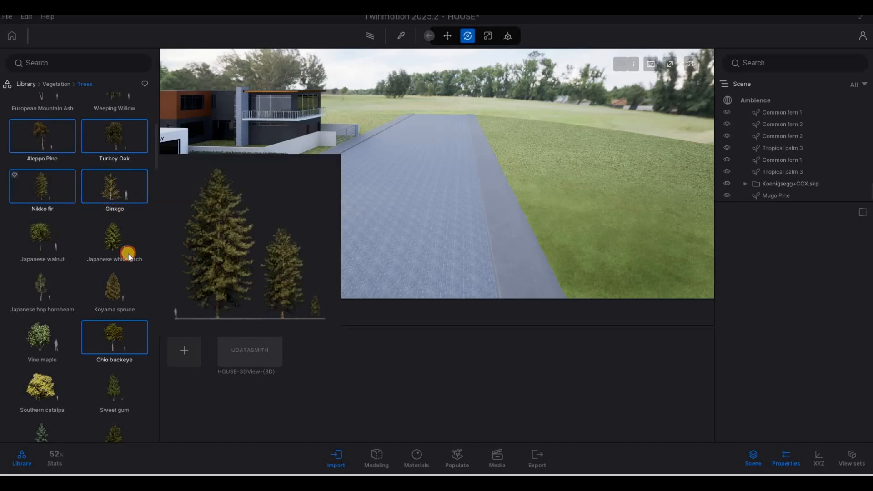
Place the selected mix of trees at scattered spots on the far grass area across the road
key(a)
right_drag(653, 185, 345, 107)
key(s)
click(375, 105)
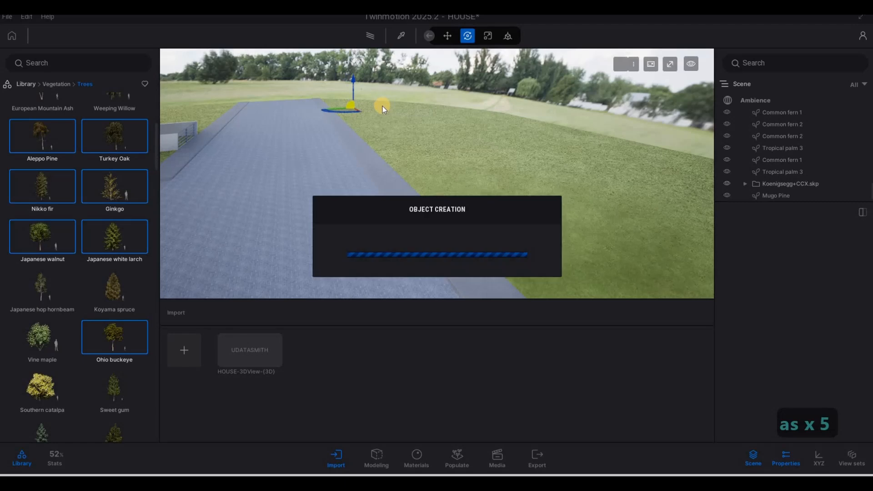
click(430, 118)
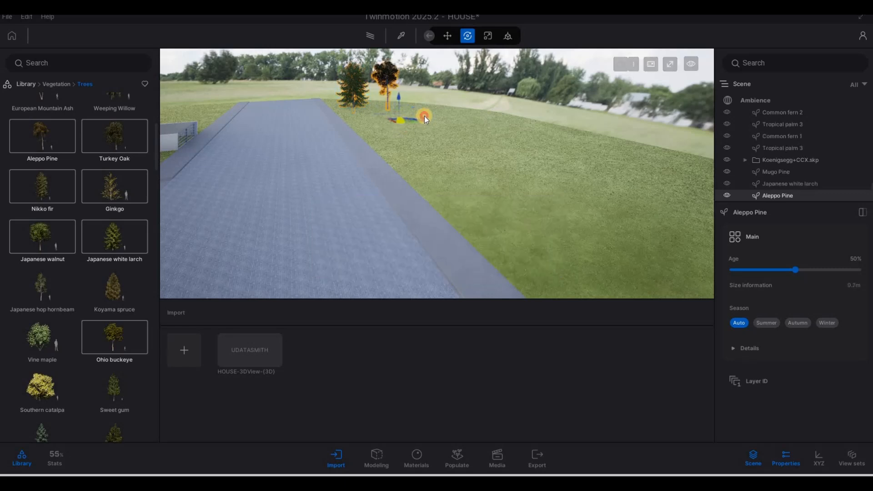
click(398, 122)
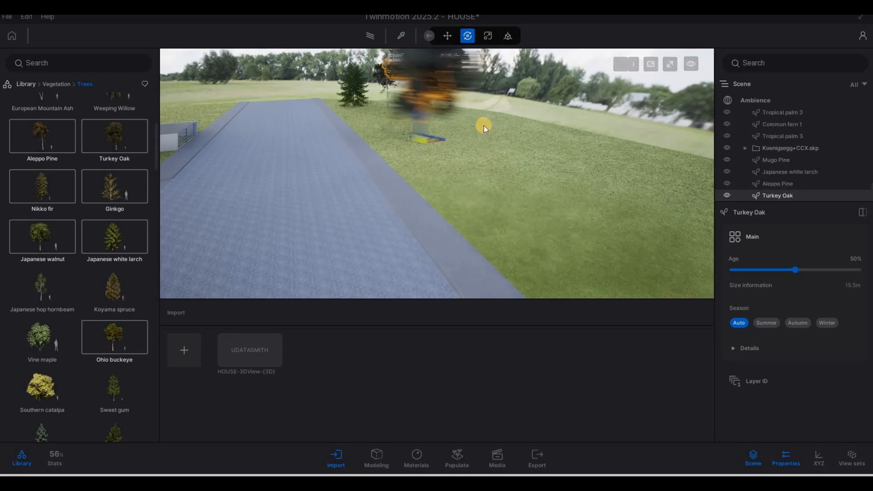
drag(483, 125, 547, 143)
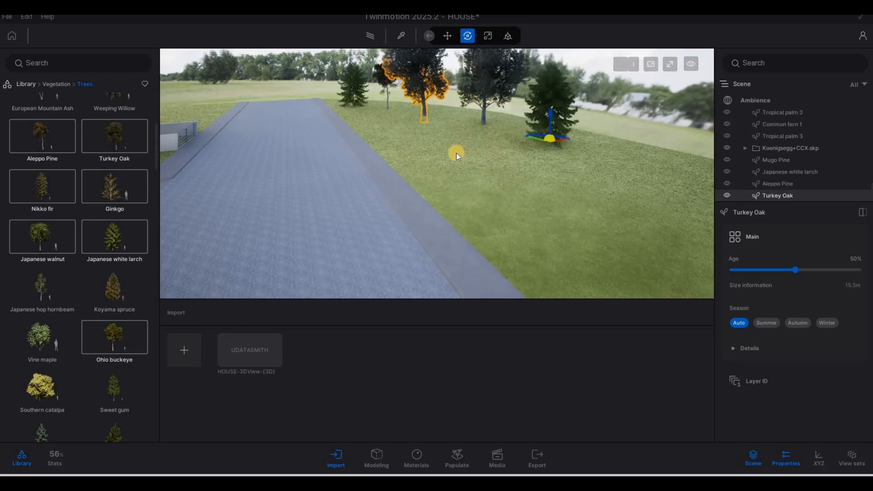
click(373, 130)
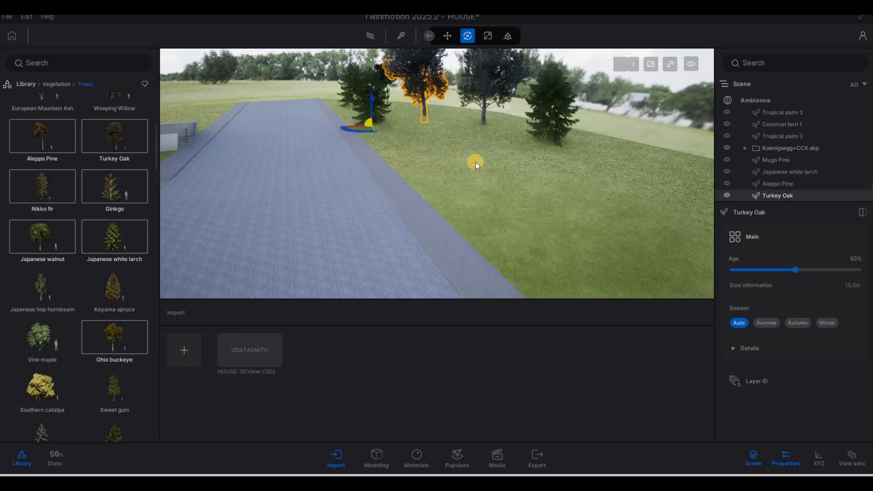
drag(476, 163, 463, 159)
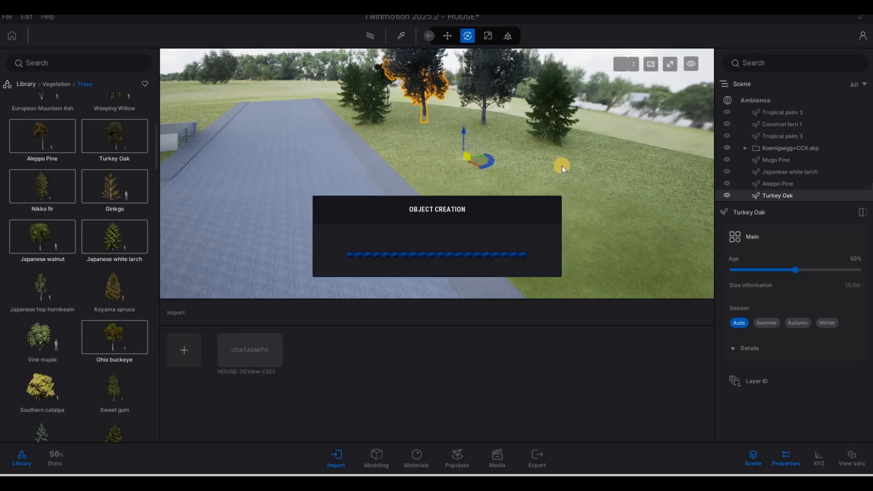
click(616, 153)
Continue the mixed tree planting with more scattered trees on the middle stretch of the roadside grass
key(s)
key(s)
key(s)
key(s)
key(s)
key(s)
key(s)
right_drag(549, 195, 396, 189)
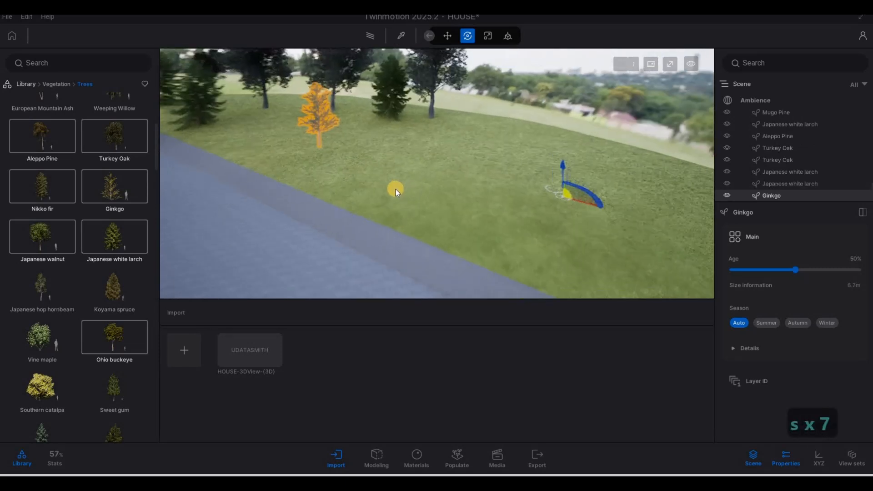
click(440, 170)
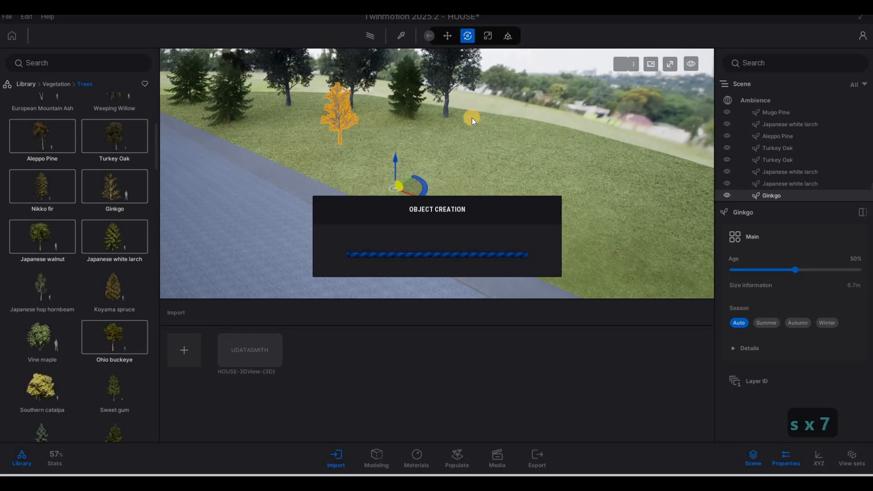
click(591, 160)
click(508, 179)
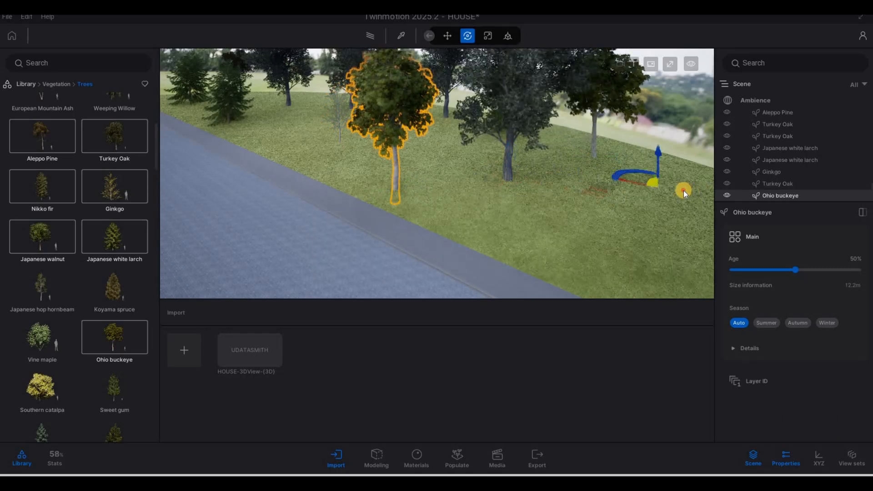
Add further mixed trees to the near part of the roadside grass and end the tree placement
click(683, 190)
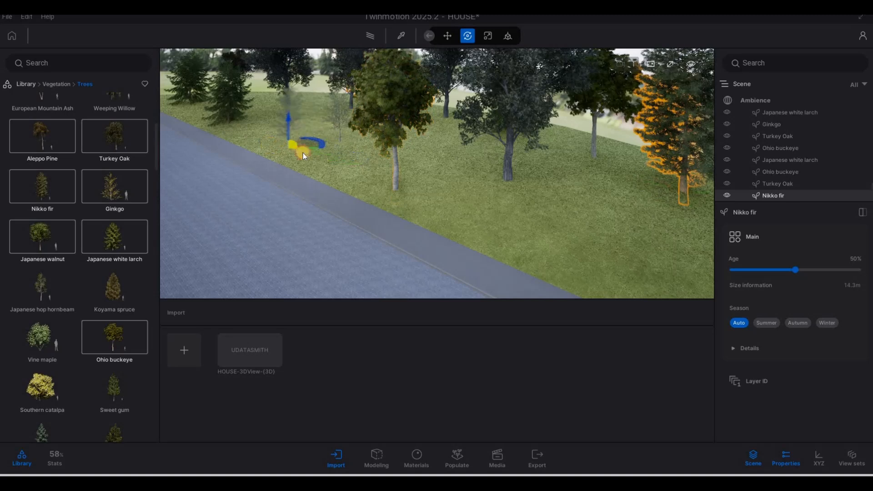
click(604, 219)
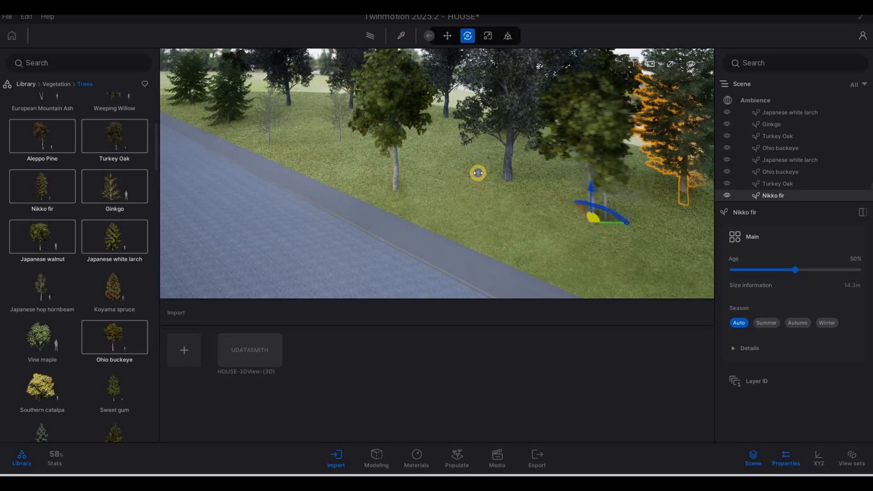
right_drag(501, 226, 531, 230)
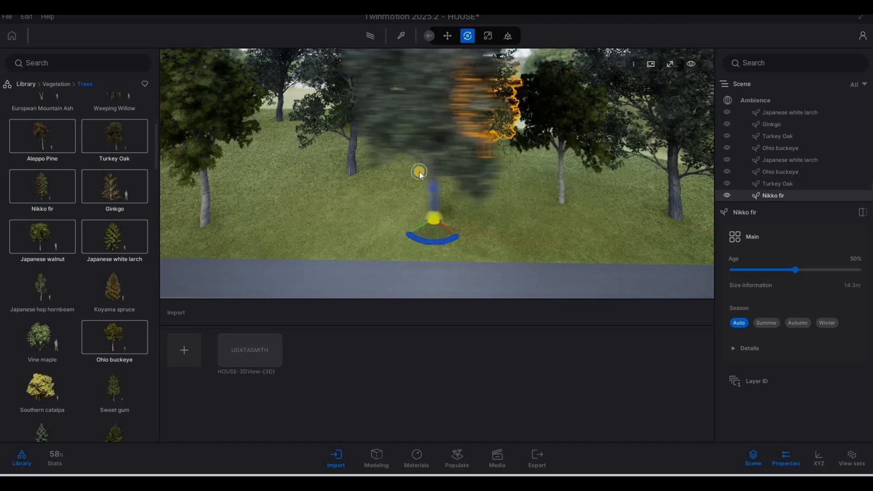
key(a)
right_drag(365, 181, 305, 137)
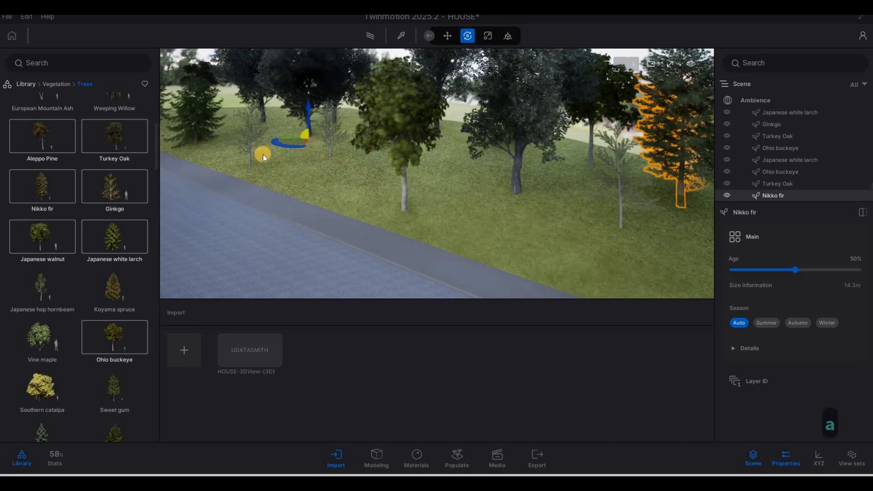
mouse_move(239, 156)
right_down()
mouse_move(309, 153)
mouse_move(356, 170)
mouse_move(342, 157)
mouse_move(480, 174)
mouse_move(283, 117)
mouse_move(243, 122)
mouse_move(220, 91)
mouse_move(452, 168)
mouse_move(364, 64)
mouse_move(367, 31)
right_up()
key(Escape)
key(Escape)
Frame the house, driveway and front lawn from the street and turn on the Path Tracer
key(d)
key(w)
key(w)
key(w)
key(w)
key(w)
key(w)
key(w)
key(w)
key(w)
key(w)
key(w)
key(e)
key(d)
key(s)
key(a)
key(e)
key(w)
key(d)
click(367, 33)
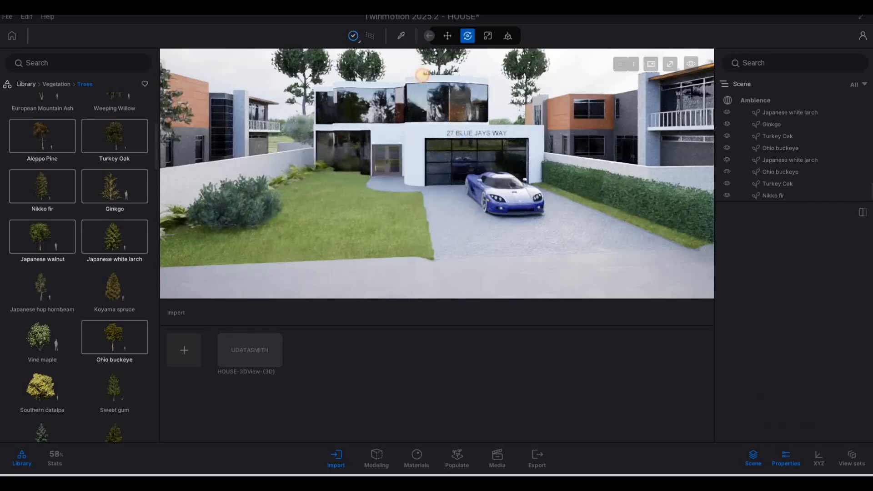
Pick the clear glass material of the upper-floor windows and set its opacity intensity to 0% and Fresnel opacity to 0.00
key(t)
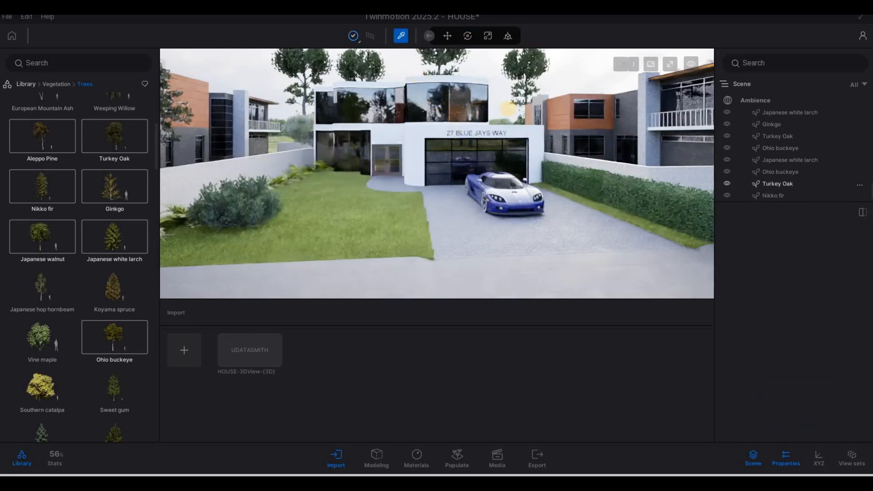
click(468, 98)
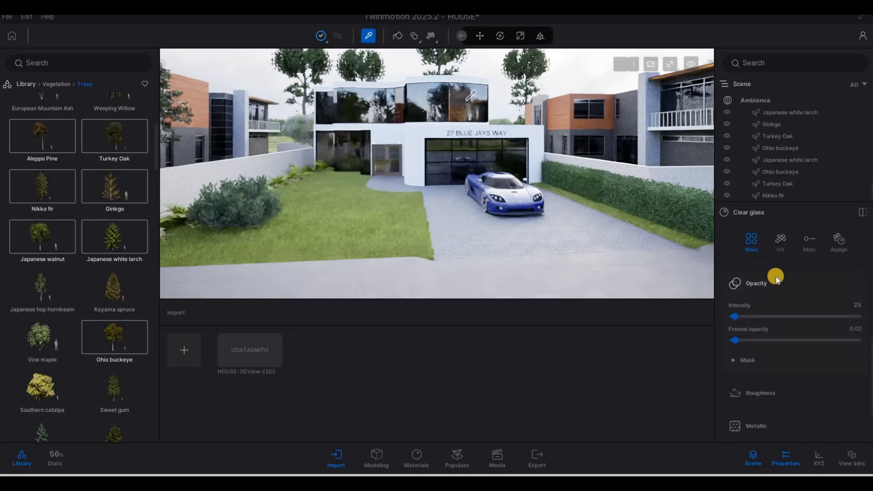
click(726, 339)
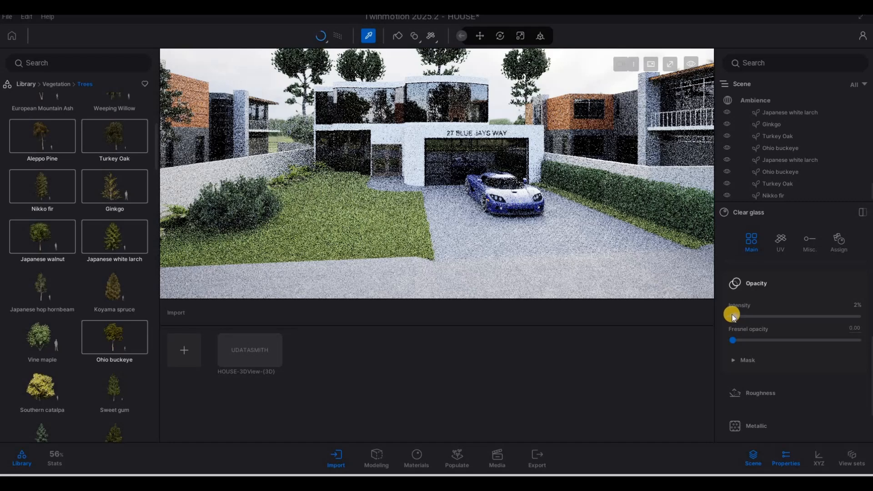
drag(732, 317, 711, 314)
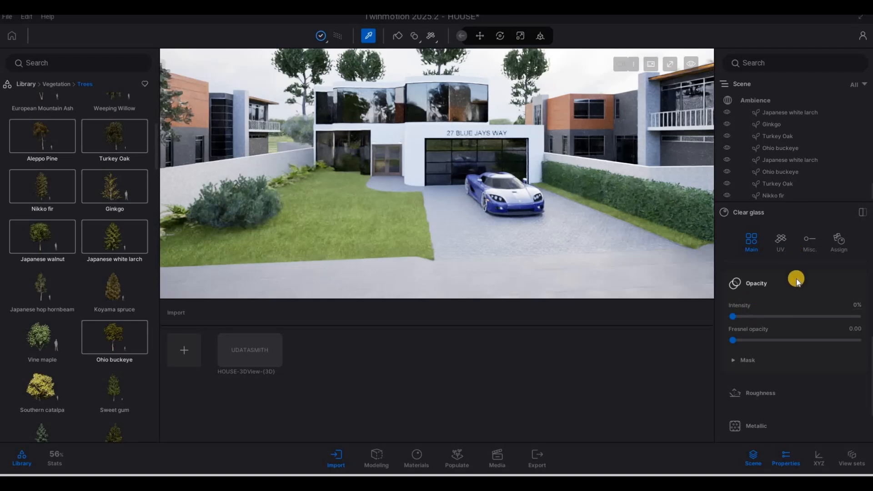
Try the Standard and Basic glass types on the clear glass material and return it to Colored
scroll(796, 278, up, 3)
scroll(769, 343, down, 1)
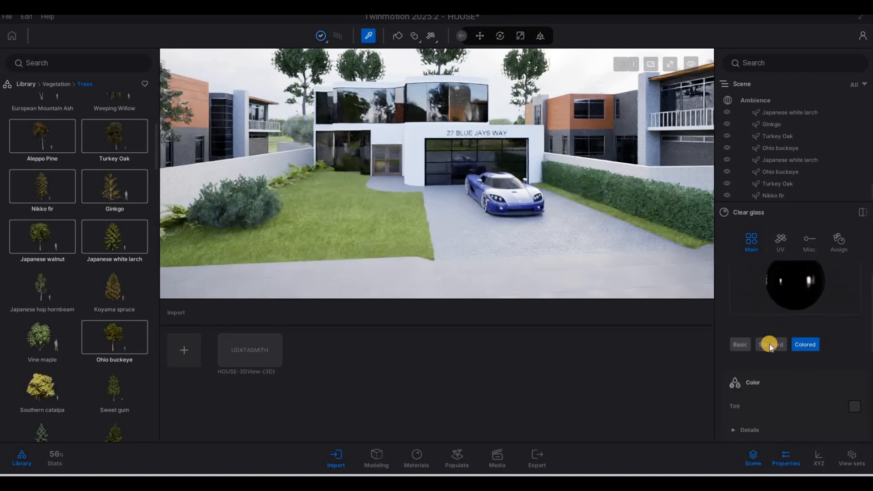
click(769, 344)
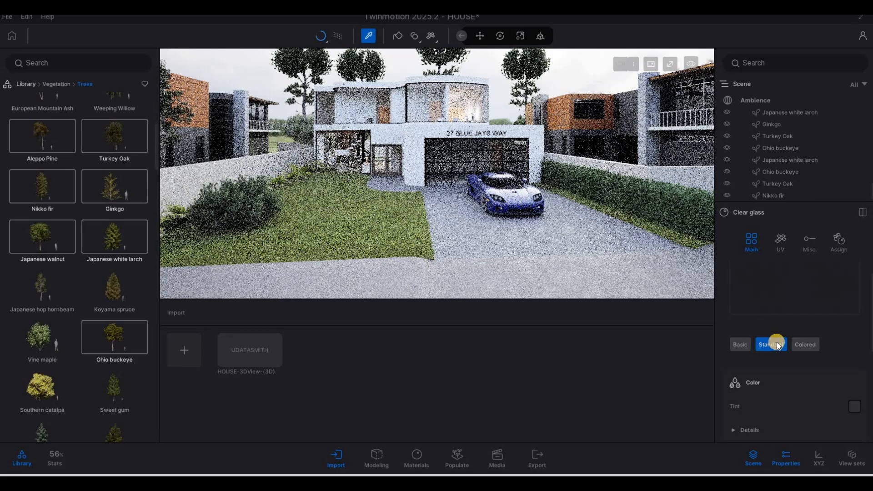
click(743, 343)
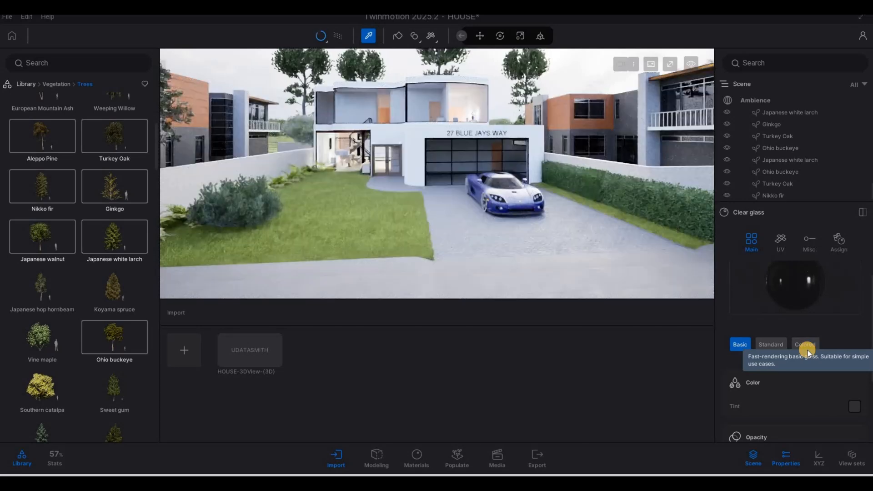
click(806, 347)
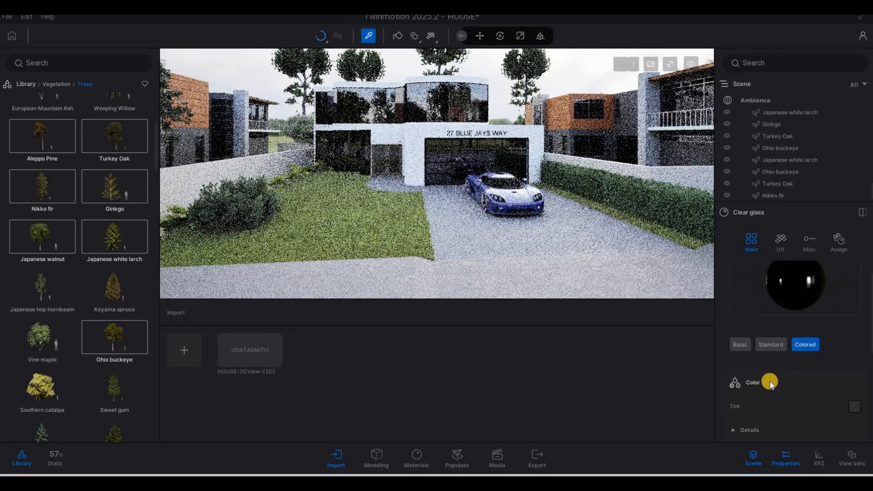
Set the tint of the clear glass material to the grey 454545
scroll(850, 364, down, 3)
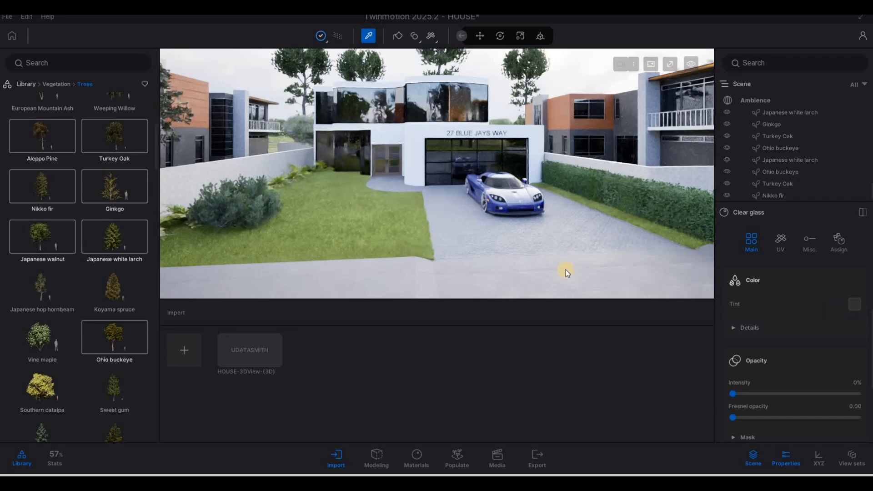
drag(427, 267, 428, 257)
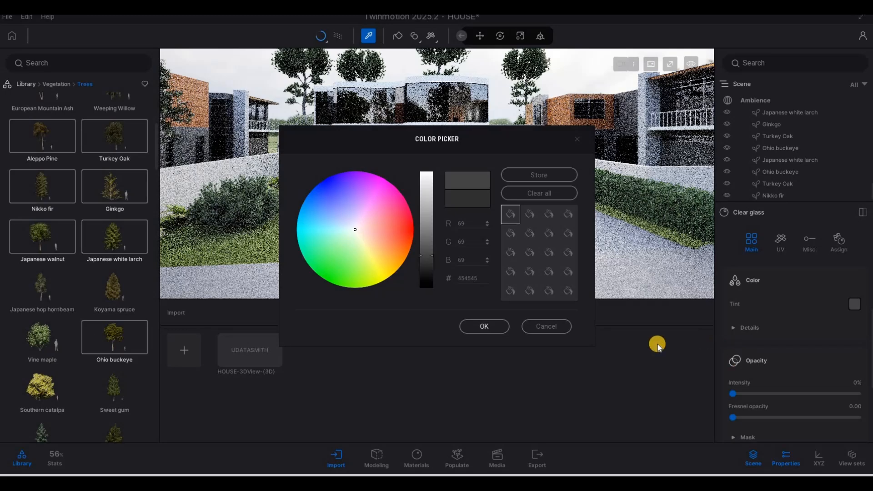
click(487, 326)
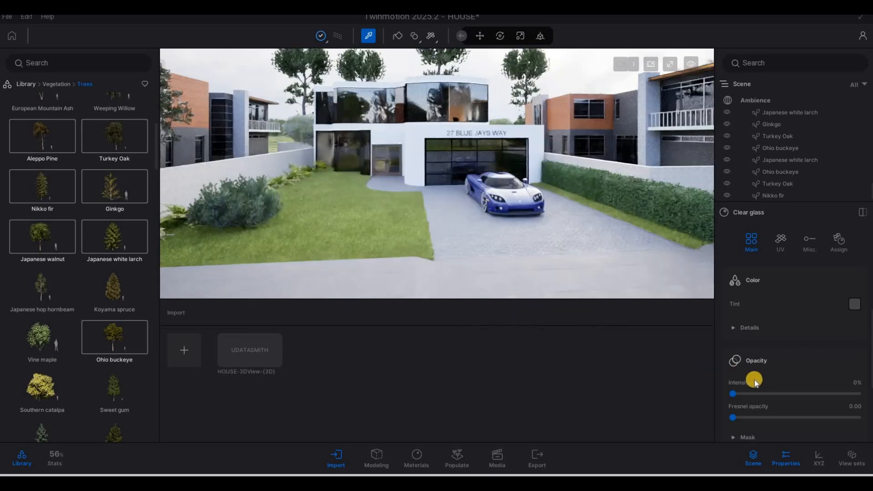
Set the clear glass material's opacity intensity to 1% and its Fresnel opacity to 0.18
drag(755, 394, 733, 393)
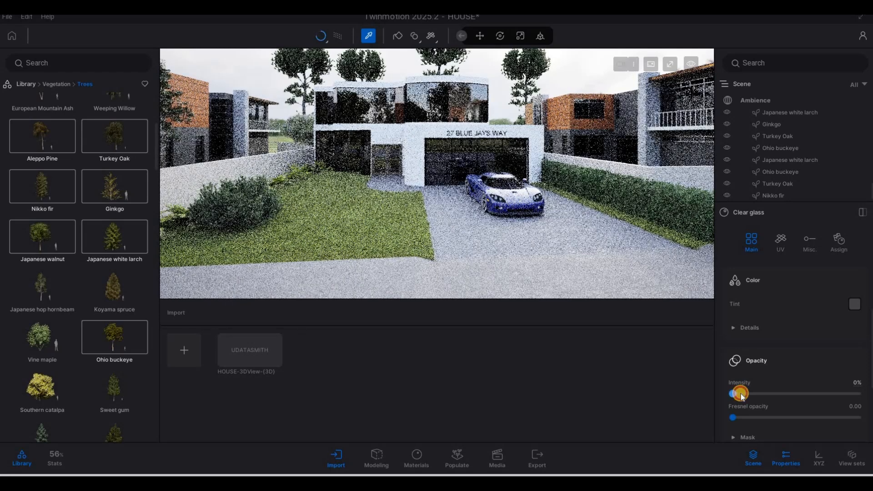
drag(741, 393, 734, 395)
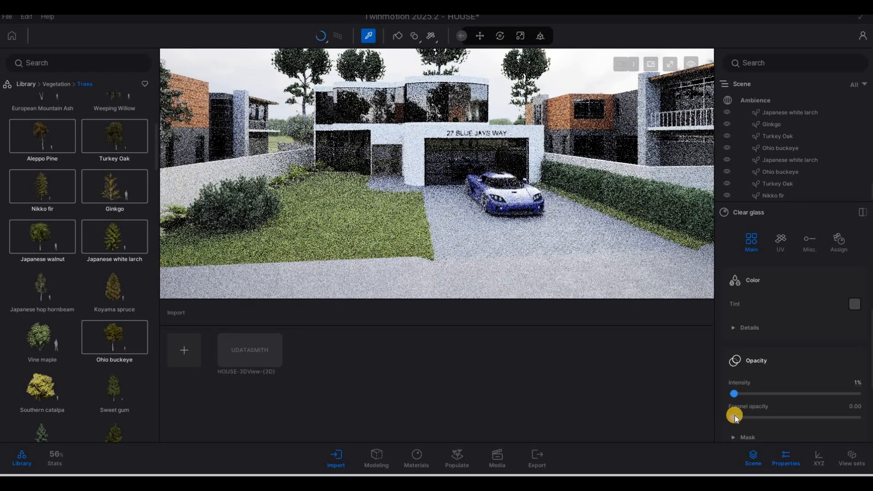
drag(737, 417, 768, 420)
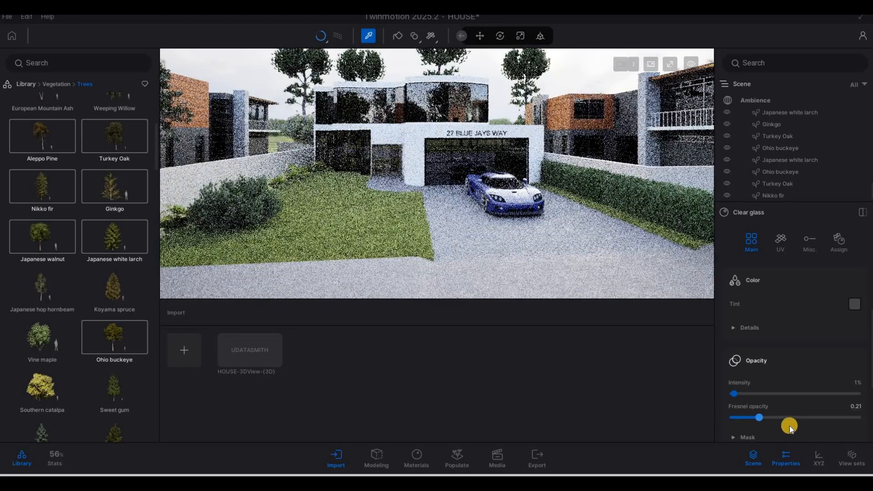
click(779, 419)
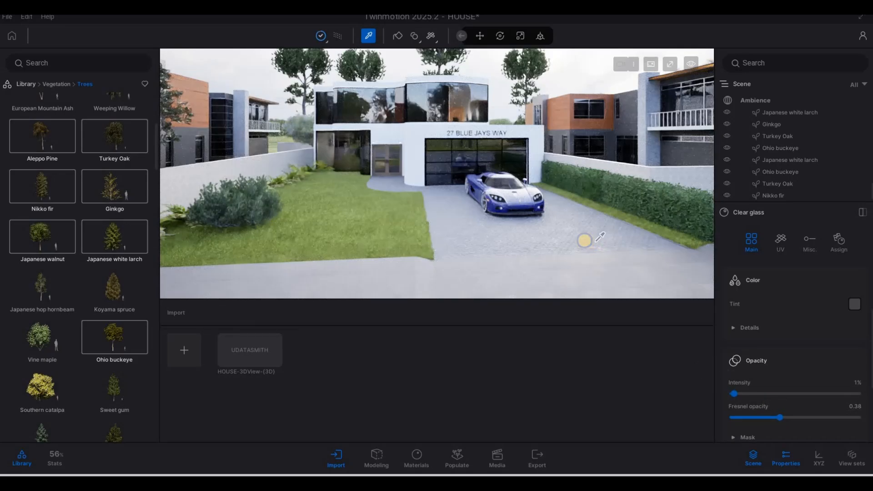
key(d)
drag(779, 418, 754, 416)
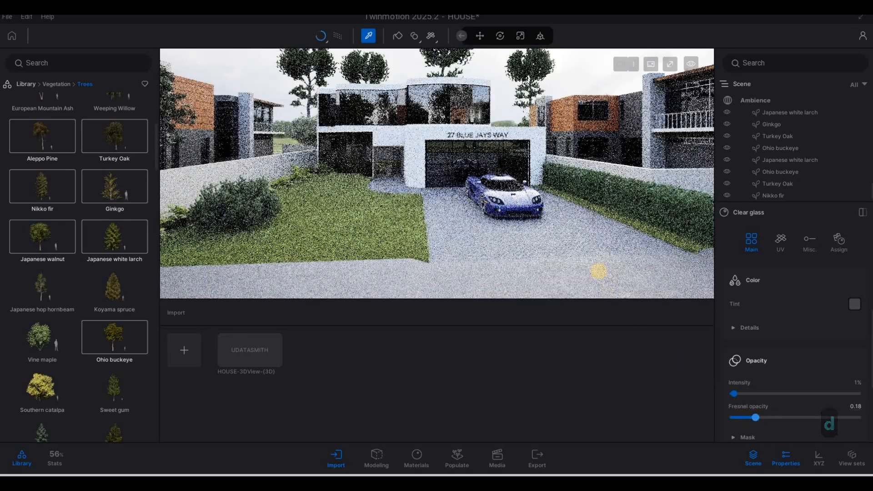
Turn off the Path Tracer to return to the real-time view of the house
key(d)
key(d)
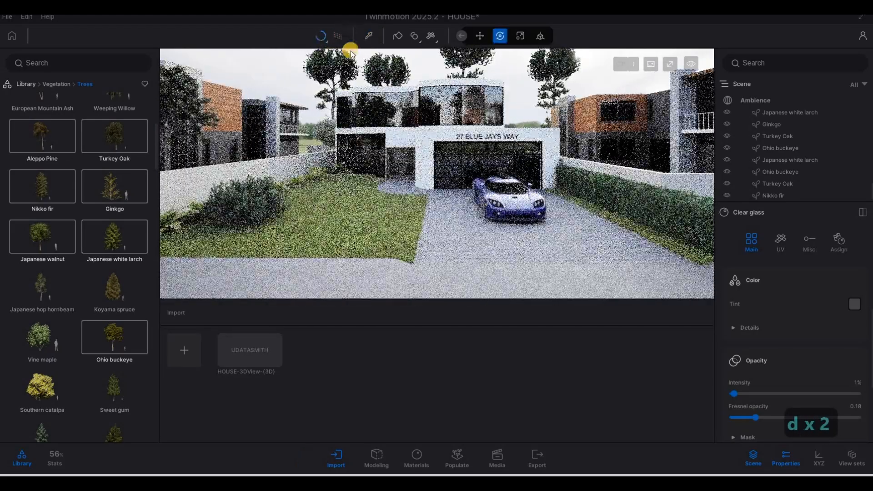
click(340, 36)
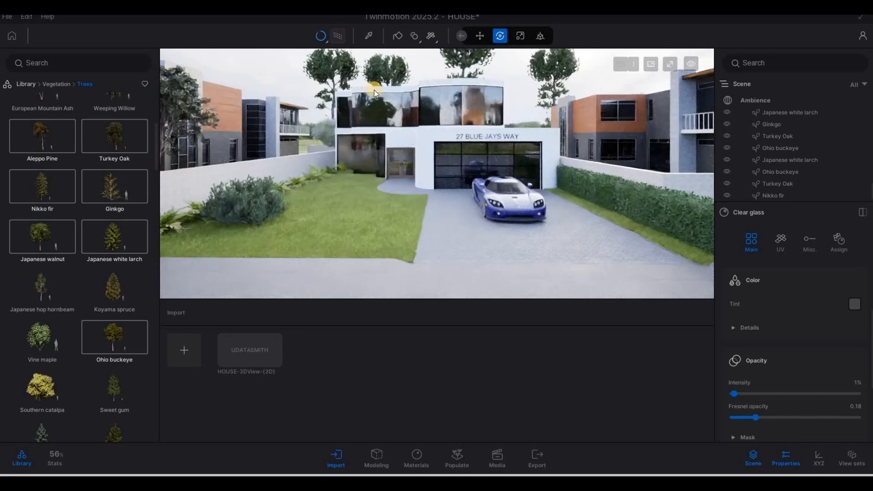
Select the light source of the nearer bedside lamp in the upper-floor bedroom
key(a)
key(e)
key(q)
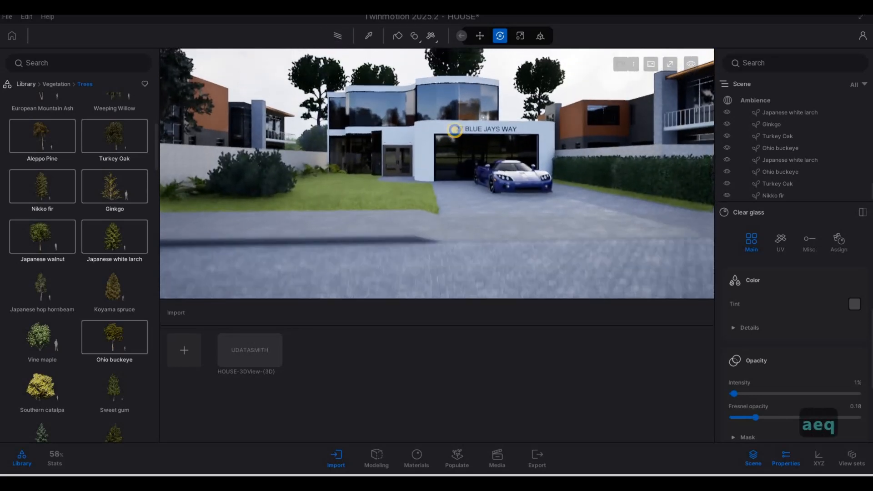
key(d)
key(w)
key(q)
key(q)
key(a)
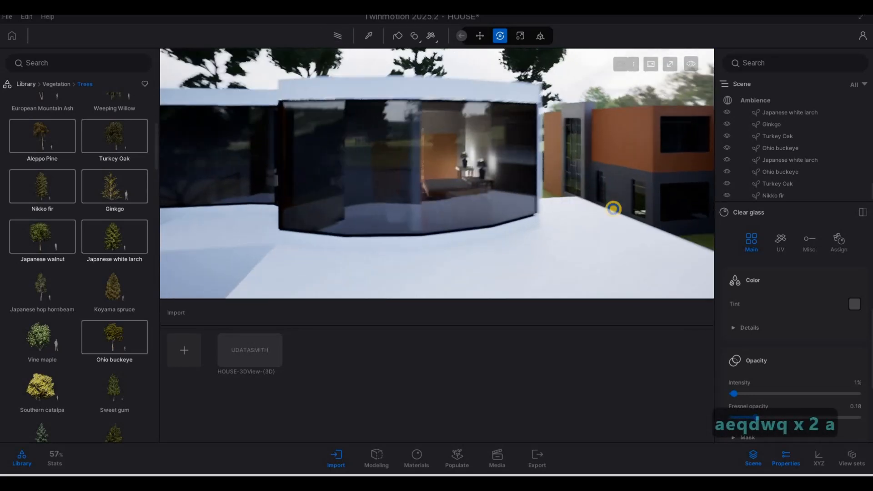
key(d)
key(a)
key(s)
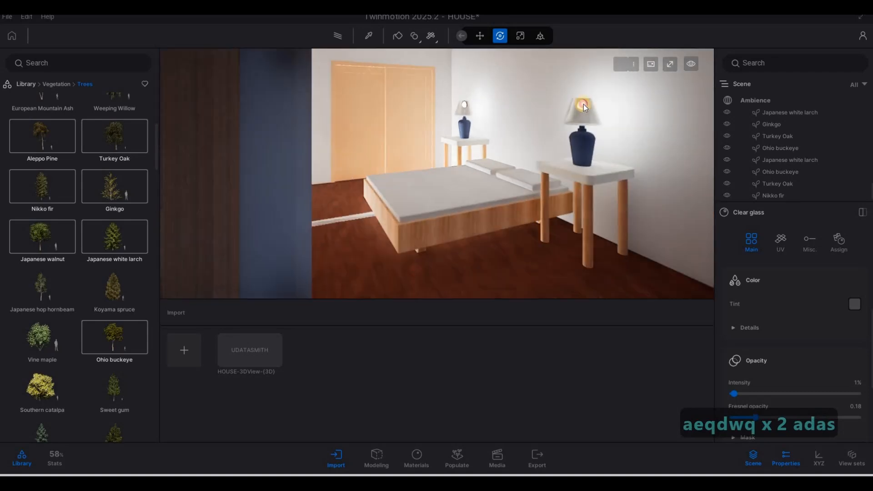
click(585, 105)
click(795, 175)
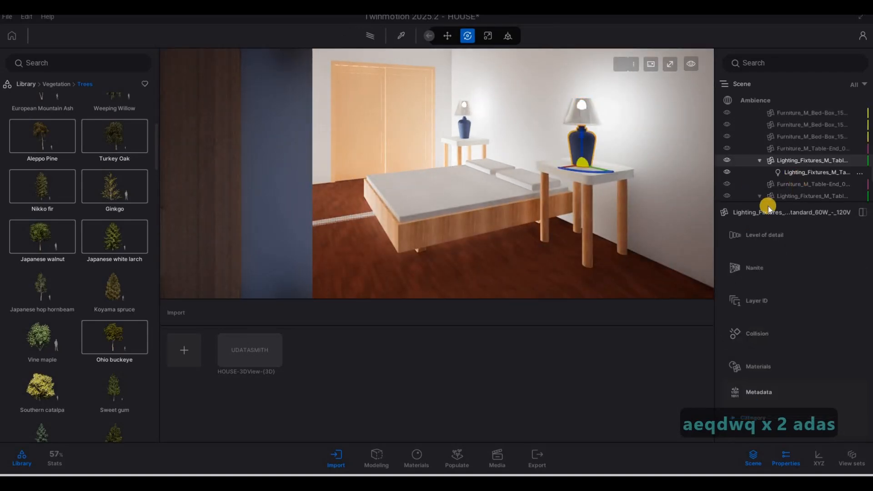
Extend the selection to the light sources of the other table lamps, leaving out the lamp fixtures themselves
scroll(793, 191, down, 1)
ctrl+click(795, 194)
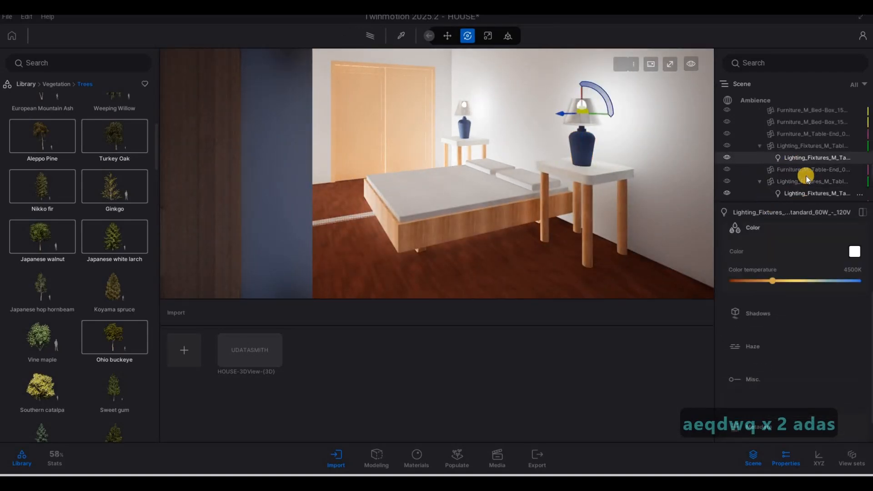
scroll(799, 177, down, 2)
scroll(800, 177, down, 1)
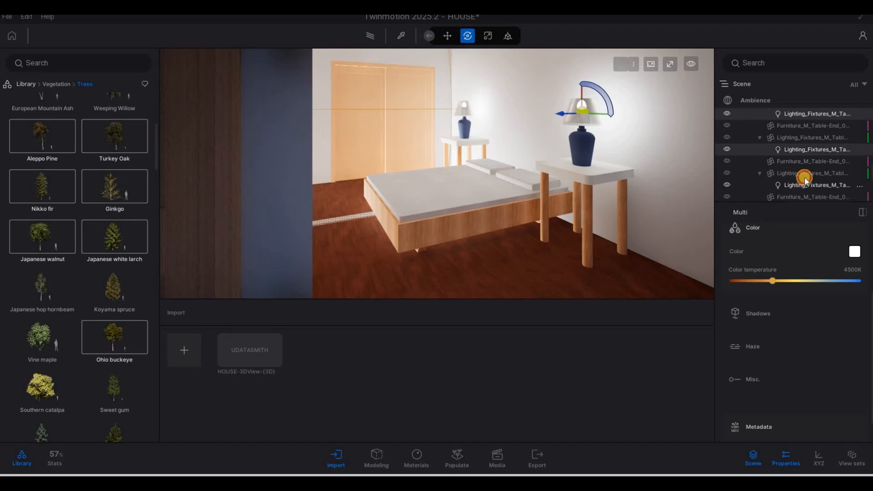
ctrl+click(803, 176)
scroll(803, 162, down, 2)
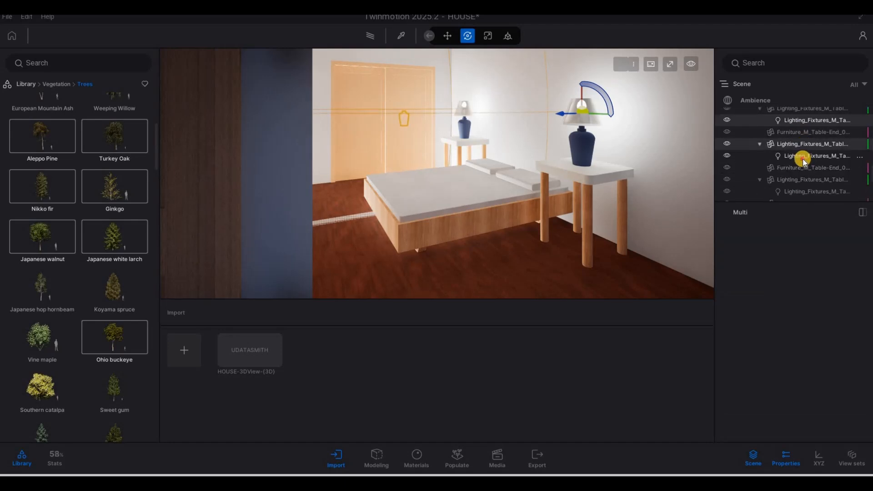
click(804, 151)
ctrl+click(795, 120)
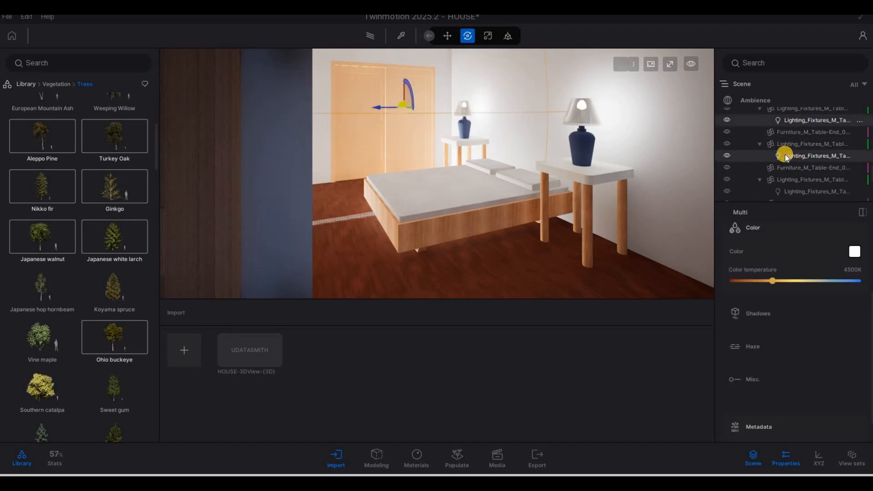
scroll(795, 156, up, 3)
ctrl+click(798, 129)
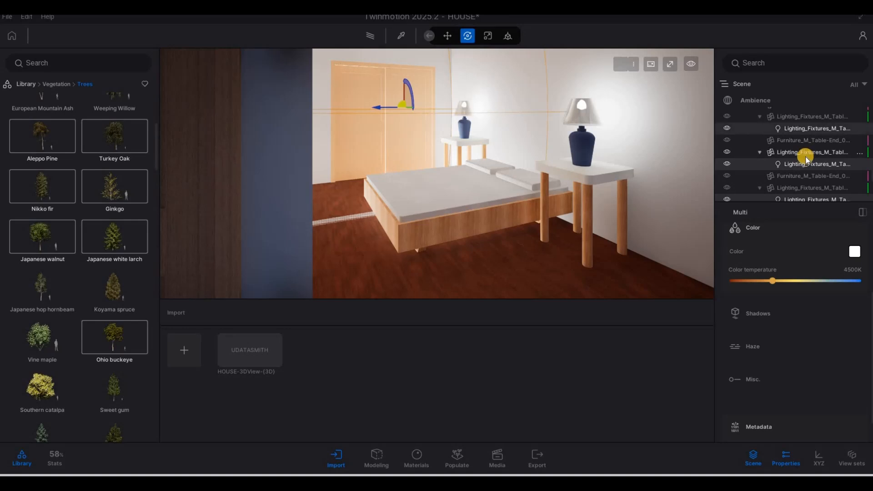
scroll(798, 163, down, 4)
ctrl+click(797, 163)
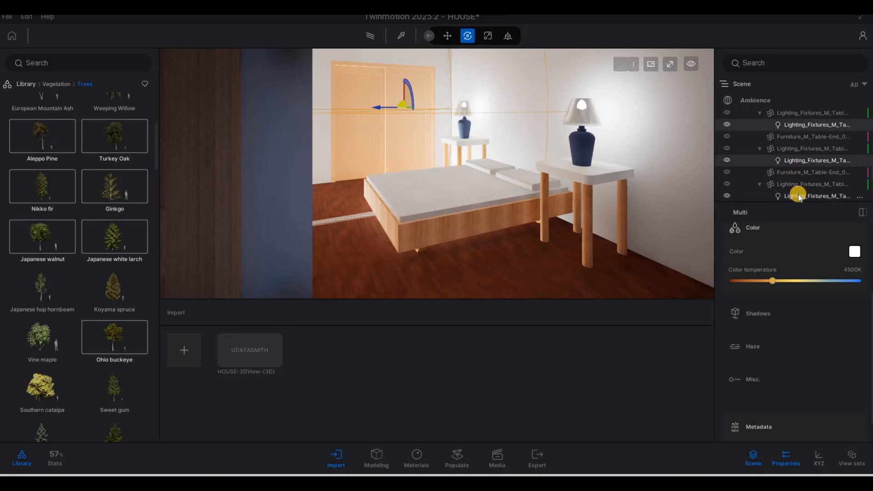
Set the selected table lamp lights to a color temperature of 2405K and an intensity of 10 lm
scroll(797, 193, down, 4)
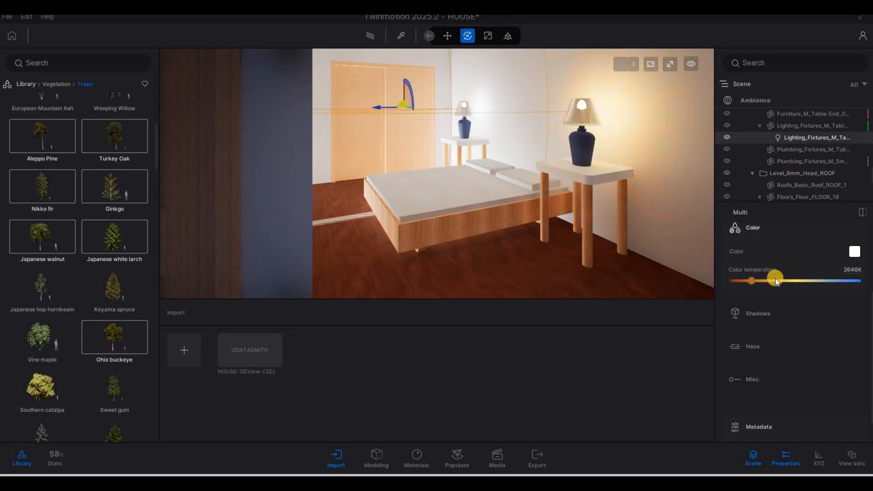
scroll(816, 293, up, 3)
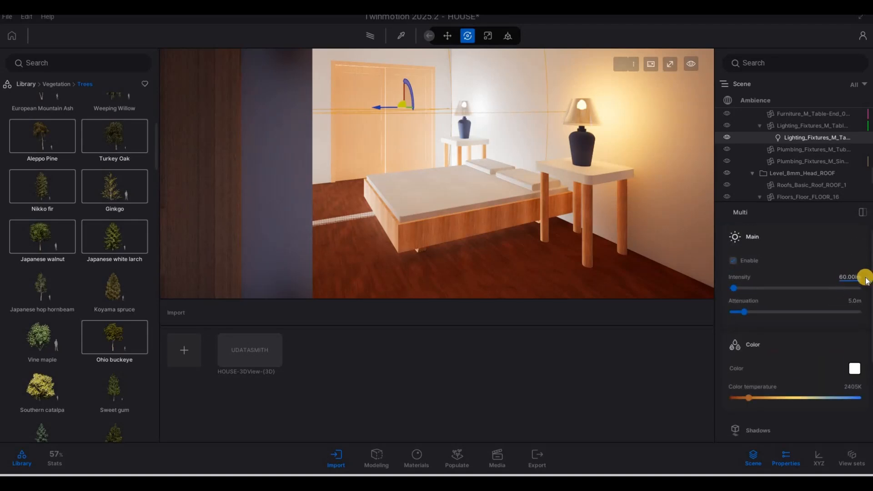
text(10)
key(Return)
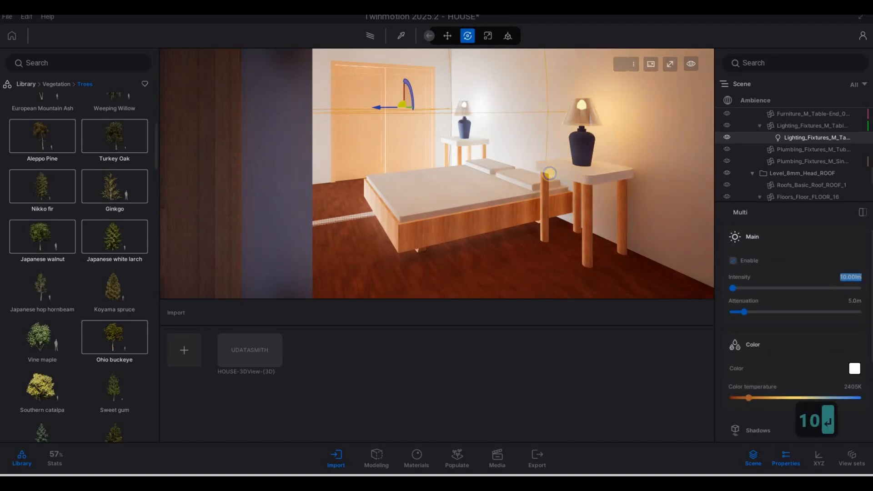
Sample the Neon 01 material from the light strip along the lower edge of the curved roof with the Material Picker
key(s)
key(d)
key(a)
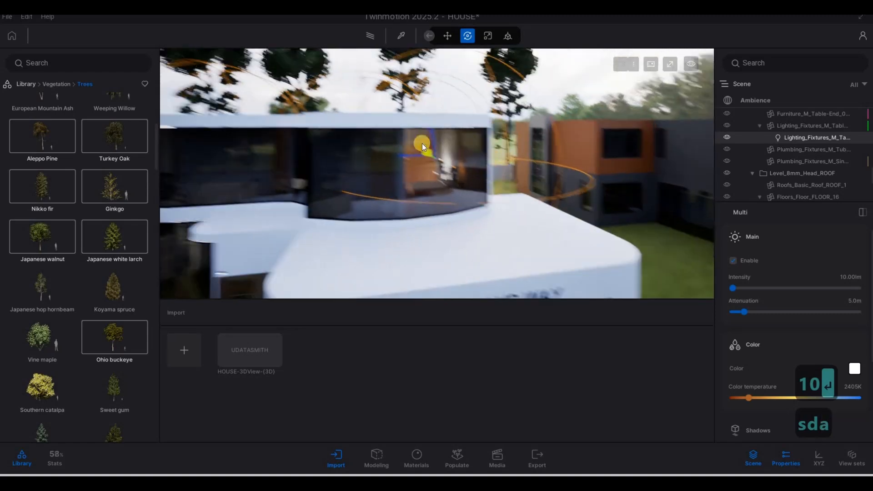
key(w)
key(w)
key(w)
key(w)
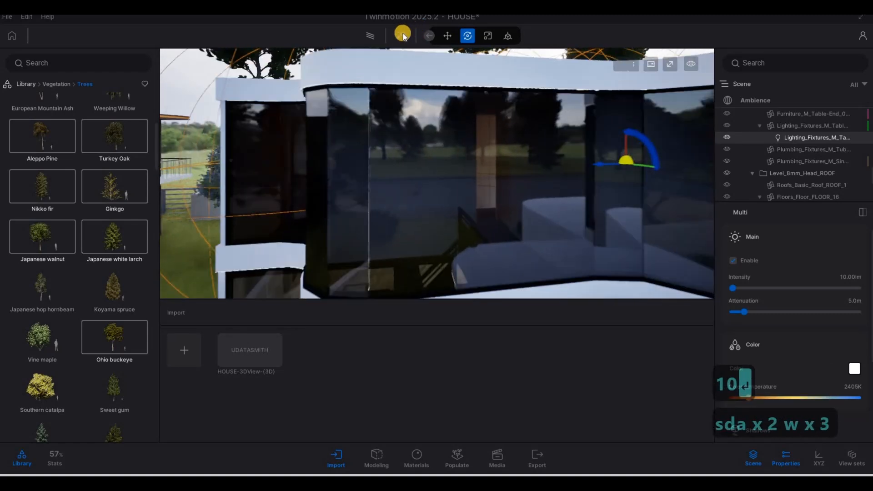
click(401, 35)
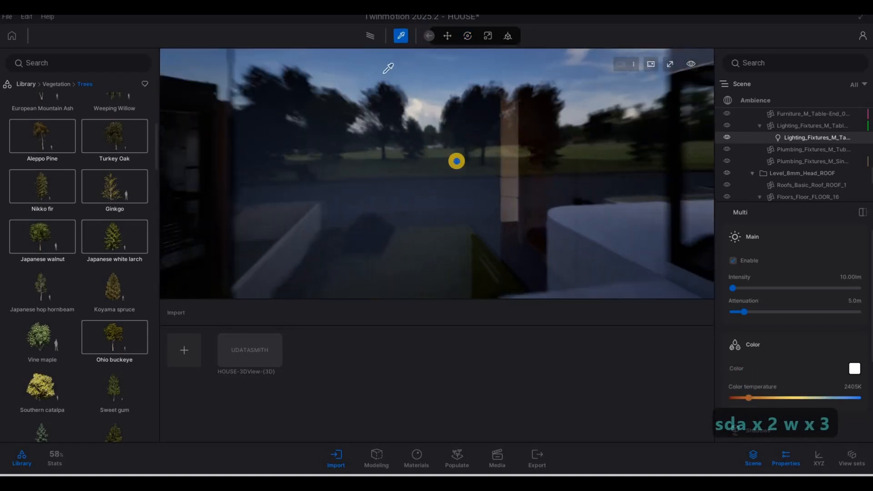
key(a)
key(w)
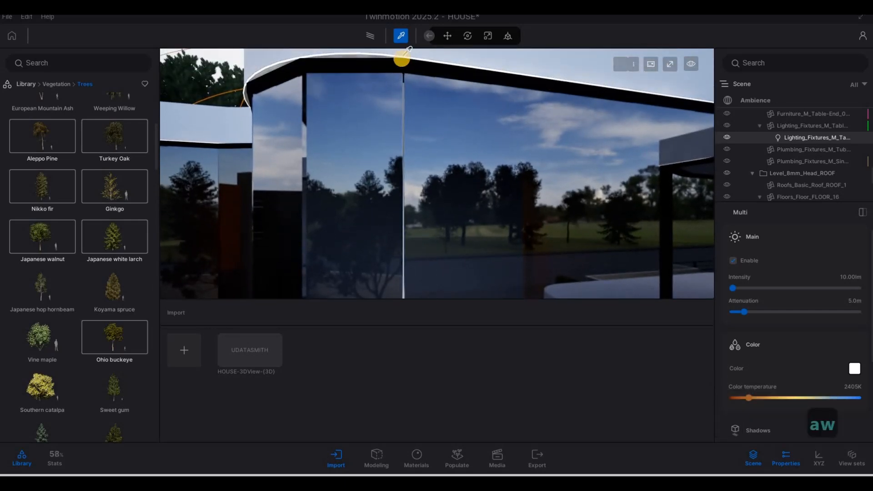
click(401, 58)
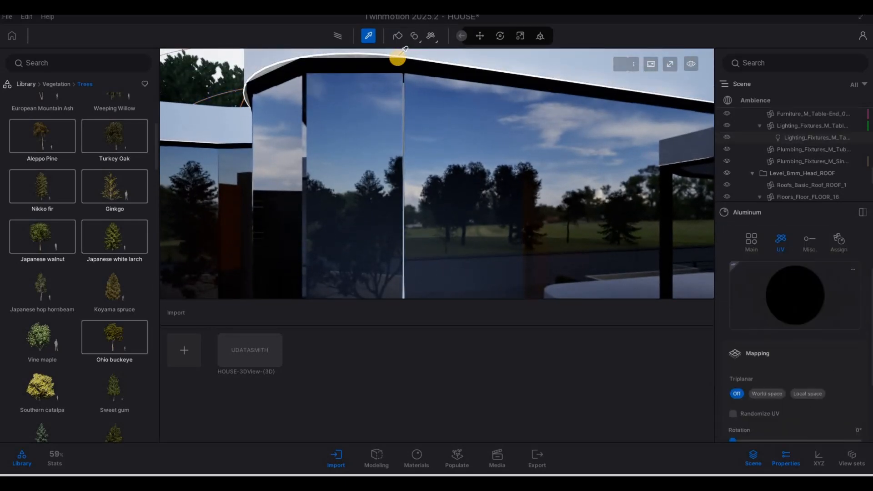
key(q)
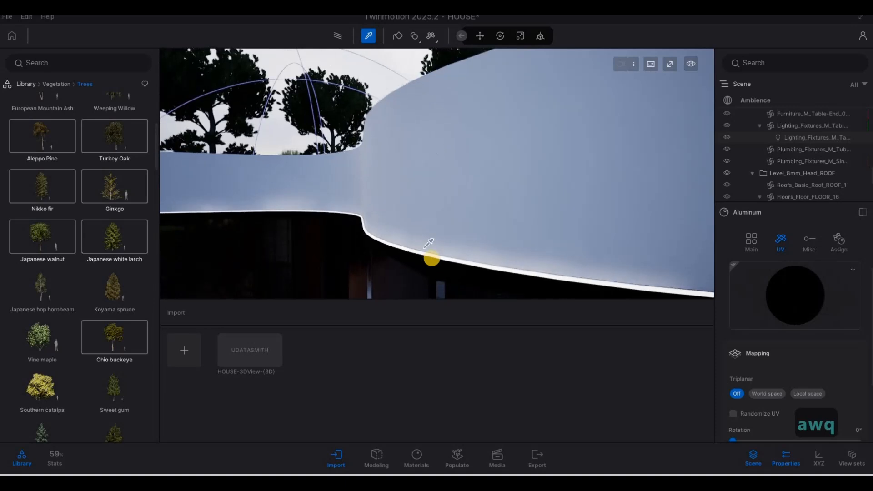
click(625, 290)
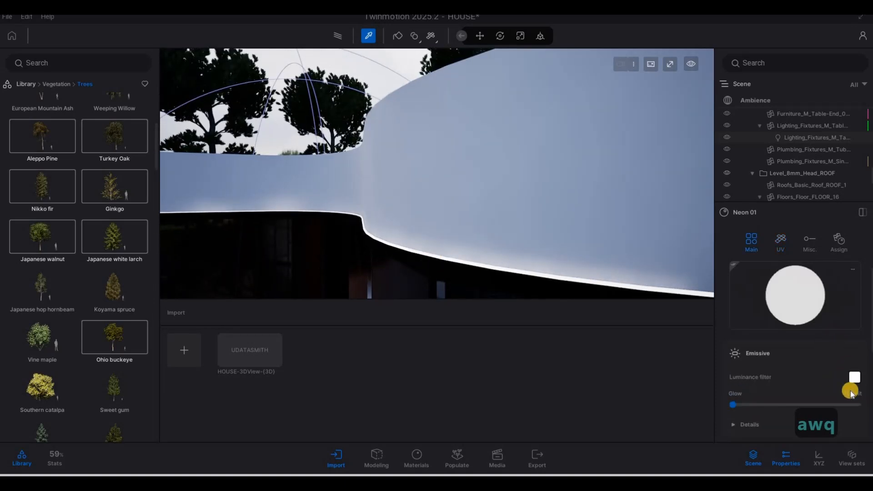
Set the luminance filter of the Neon 01 material to a warm pale yellow, FFF1A2
scroll(807, 375, down, 4)
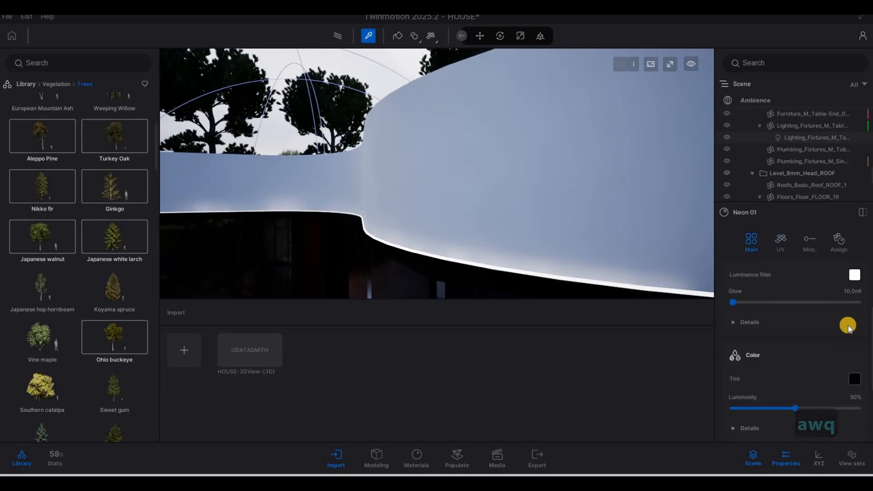
scroll(846, 323, up, 1)
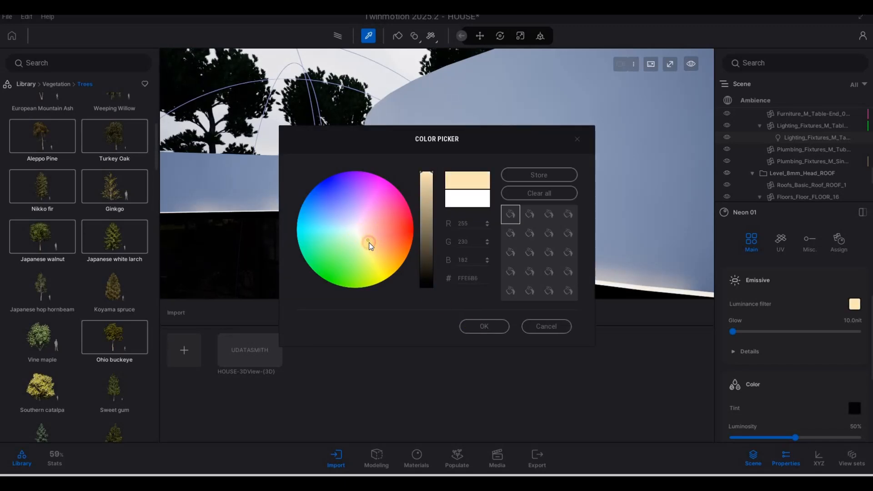
click(476, 320)
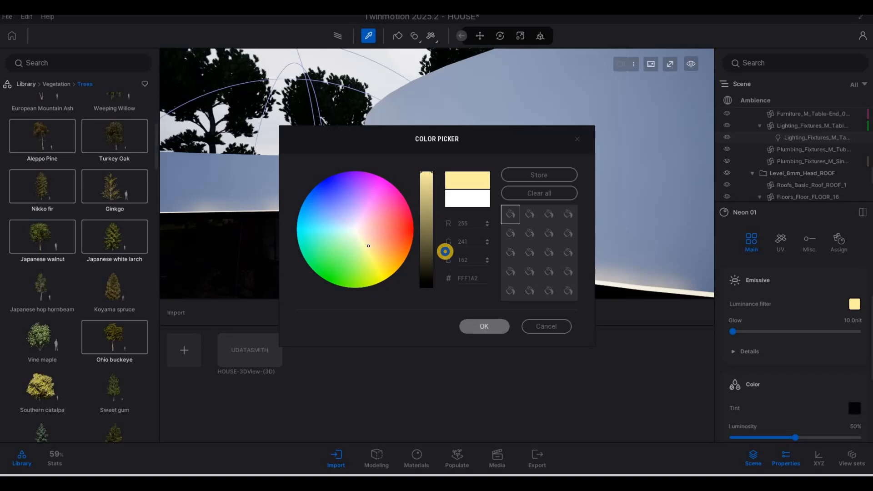
Leave the Material Picker, clear the selection and view the whole house front from the street
key(e)
key(s)
key(s)
key(e)
right_drag(419, 174, 489, 275)
key(d)
key(d)
key(d)
key(d)
key(d)
key(d)
key(d)
key(d)
key(d)
key(d)
key(d)
key(d)
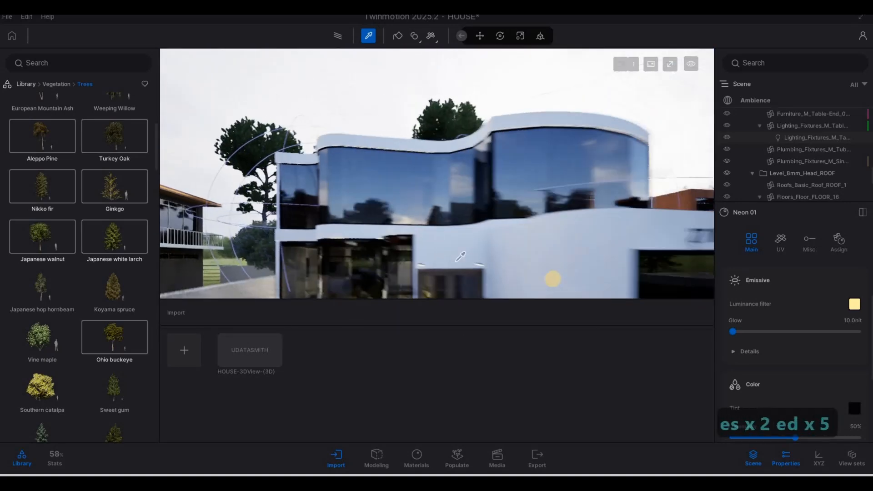
key(Escape)
key(s)
key(d)
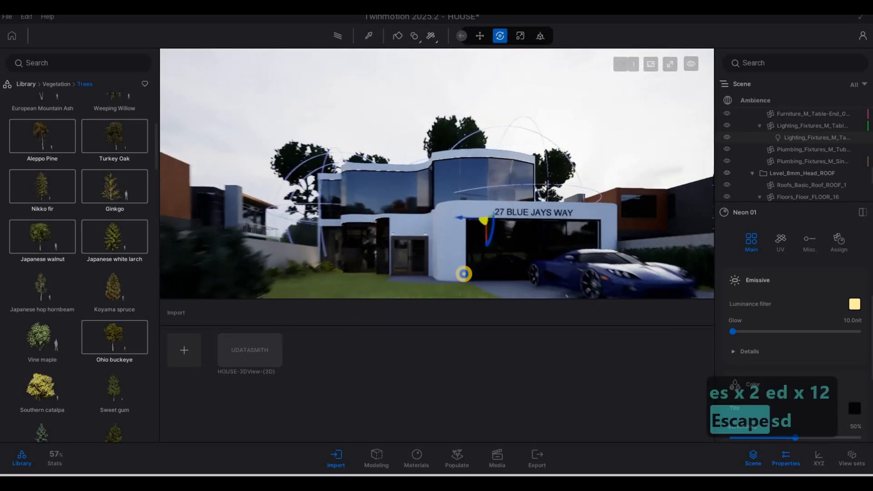
key(d)
key(q)
key(s)
key(a)
key(Escape)
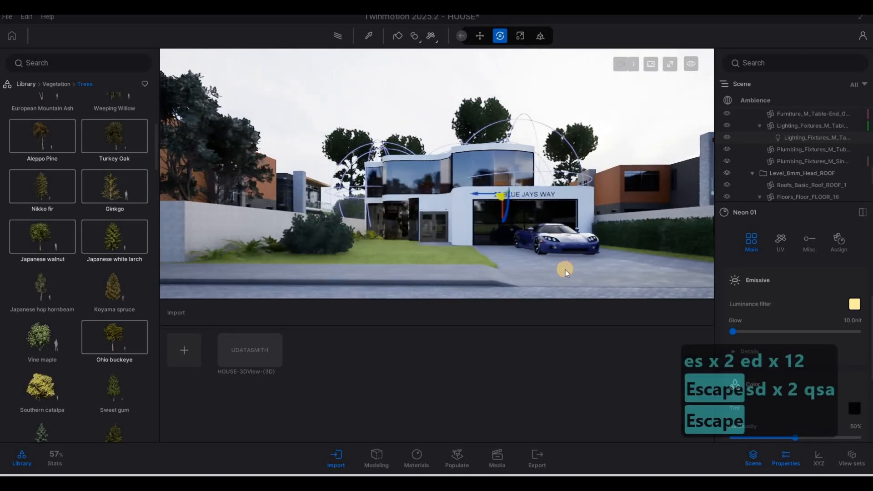
click(564, 255)
key(Escape)
key(s)
right_drag(528, 262, 518, 244)
key(q)
key(d)
key(a)
key(d)
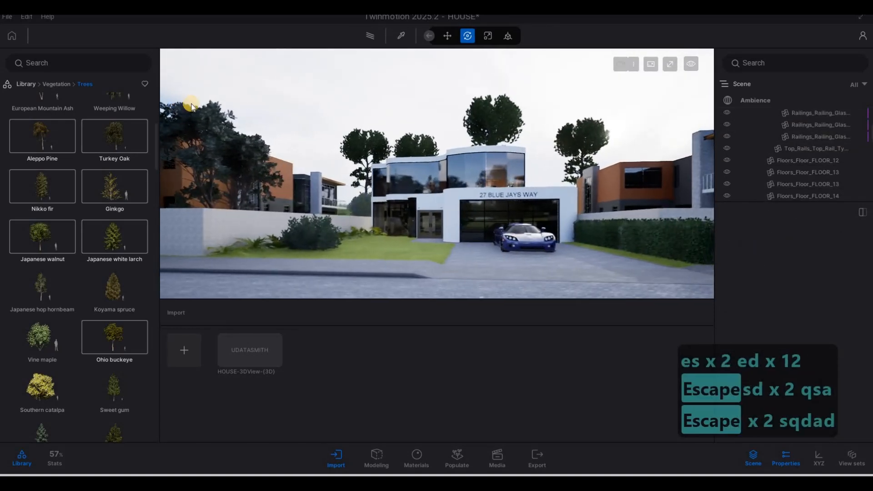
Download the DeadLeaves 1 and DeadLeaves 2 assets from the miscellaneous vegetation category of the library
right_click(116, 113)
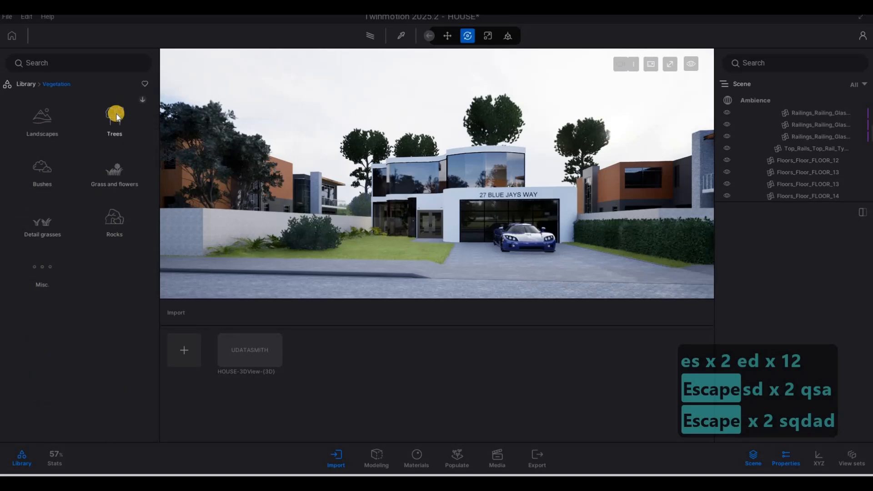
key(F1)
key(s)
key(s)
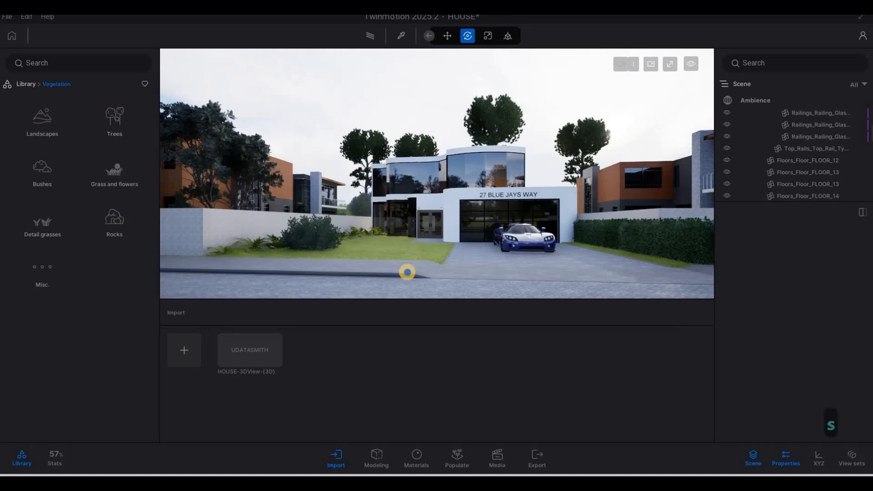
right_drag(336, 261, 341, 260)
key(s)
key(a)
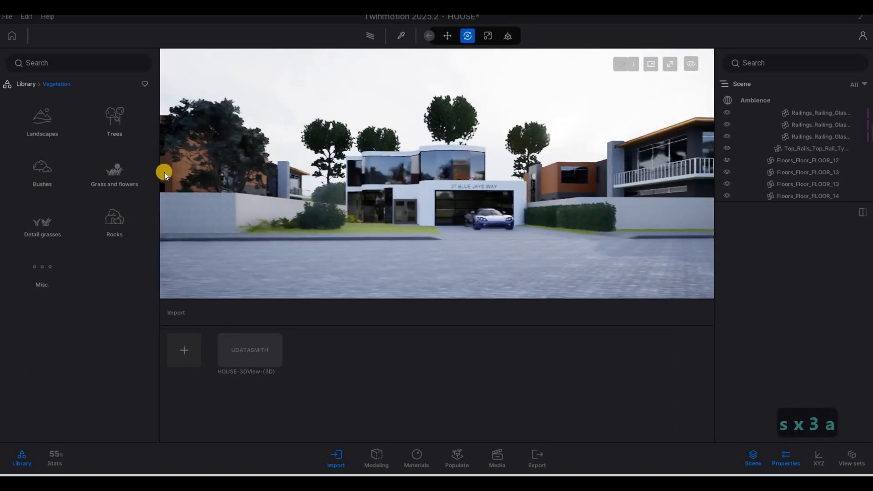
key(q)
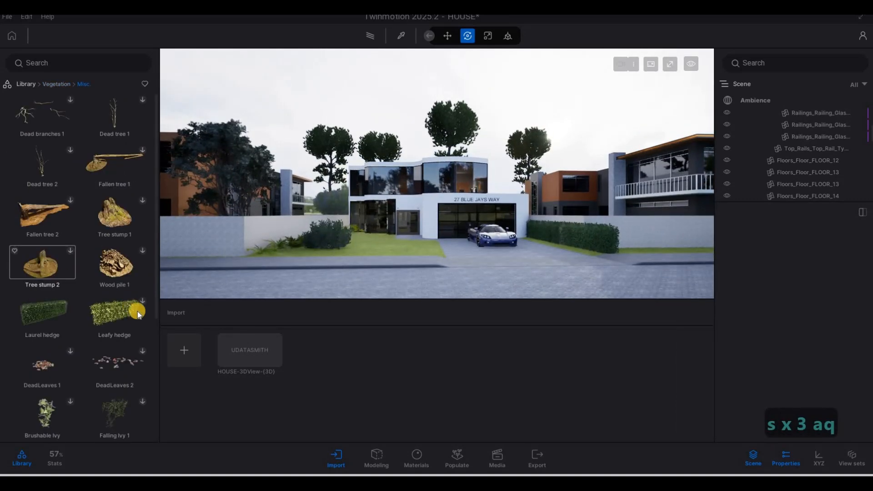
click(70, 351)
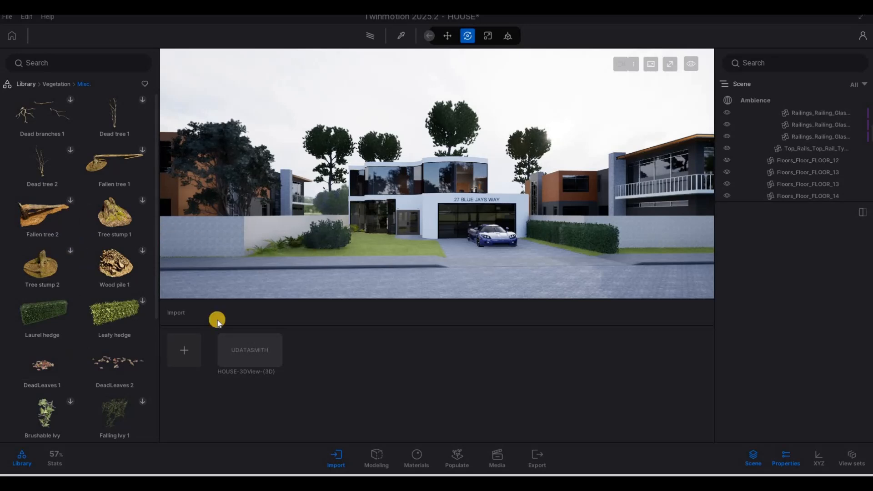
Scatter DeadLeaves 2 patches over the street and the front lawn edge beside the driveway
drag(116, 359, 388, 282)
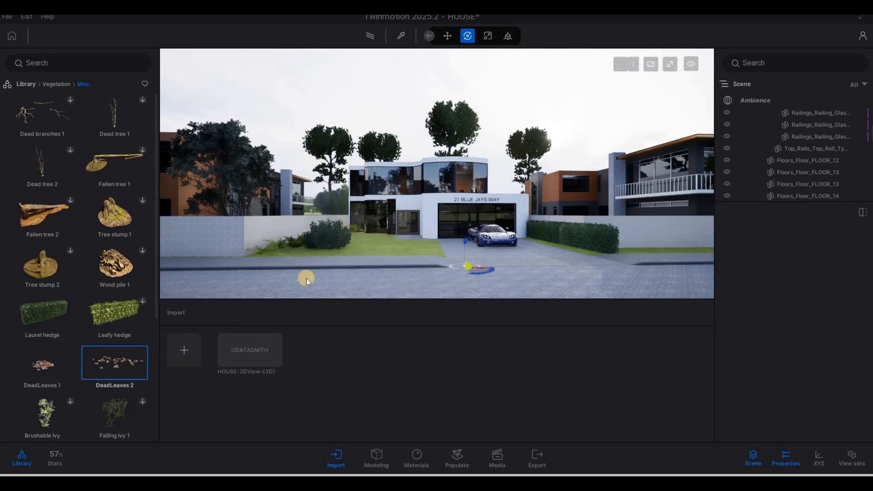
drag(306, 278, 379, 262)
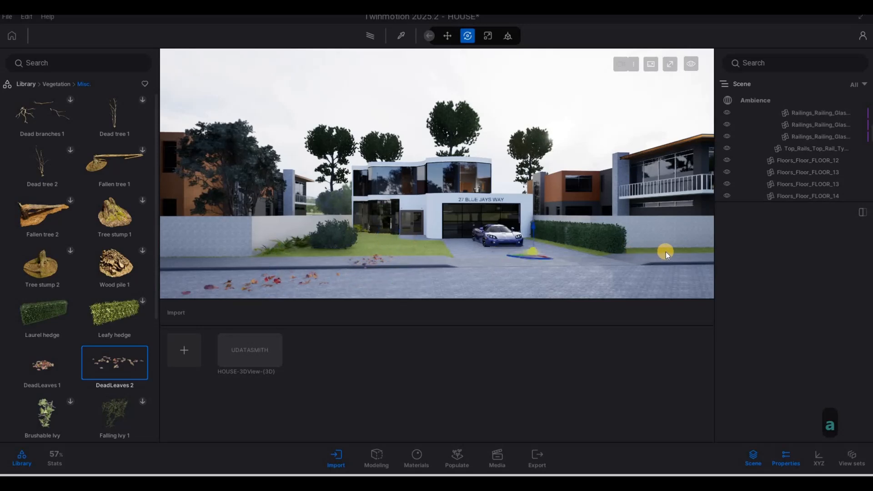
mouse_move(666, 252)
mouse_down()
mouse_move(658, 253)
mouse_move(666, 269)
mouse_up()
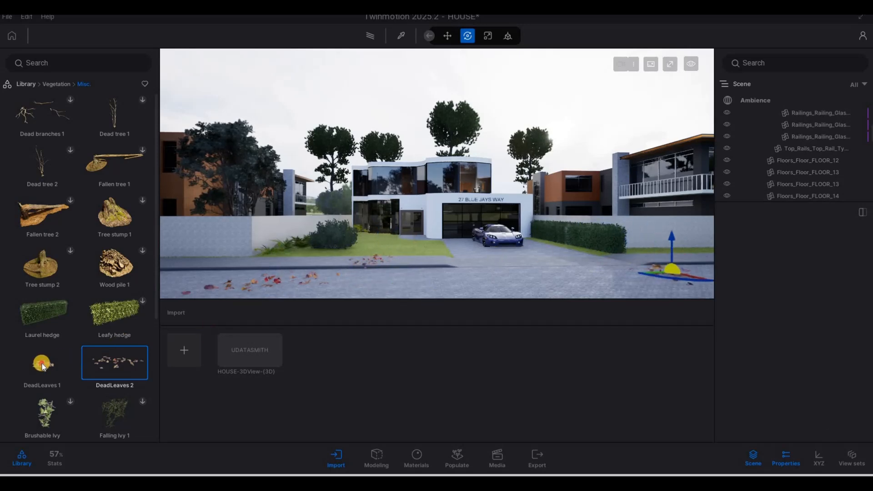
Place several DeadLeaves 1 piles on the street and along the verge in front of the neighbouring boundary wall
drag(43, 366, 677, 254)
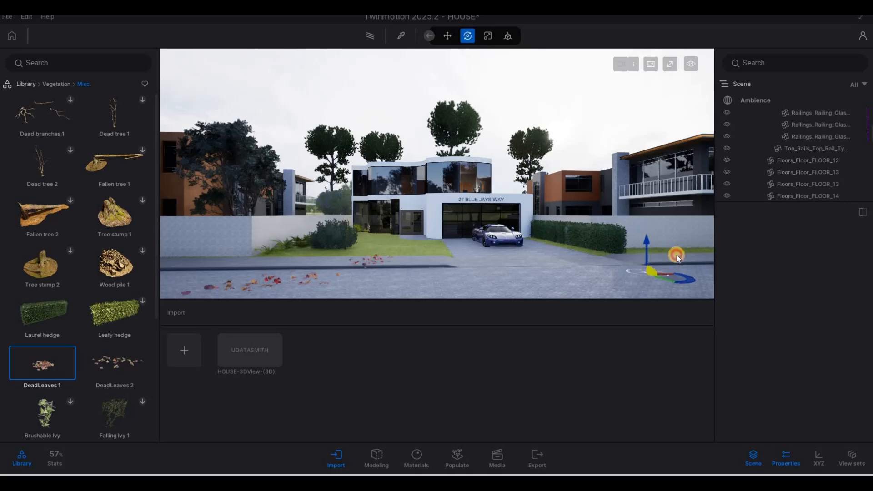
click(676, 255)
click(699, 253)
click(707, 253)
click(689, 255)
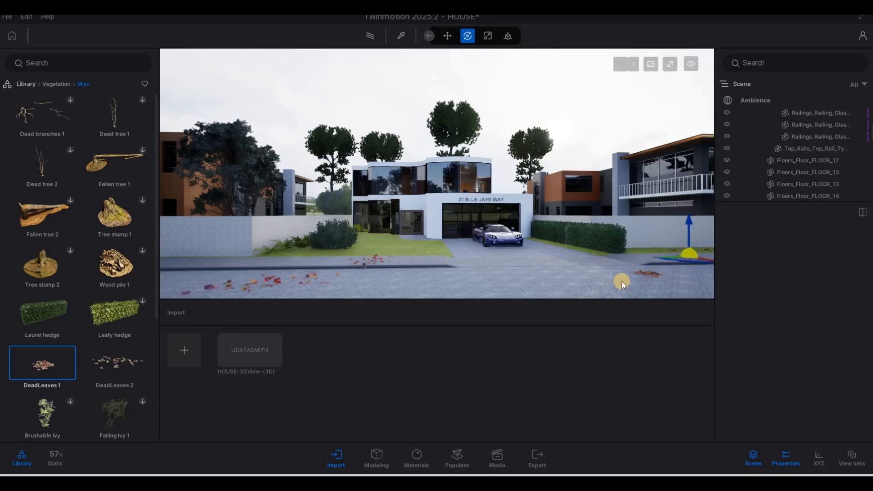
Place a Banyan tree from the tree library on the neighbouring lawn behind the wall on the garage side
key(d)
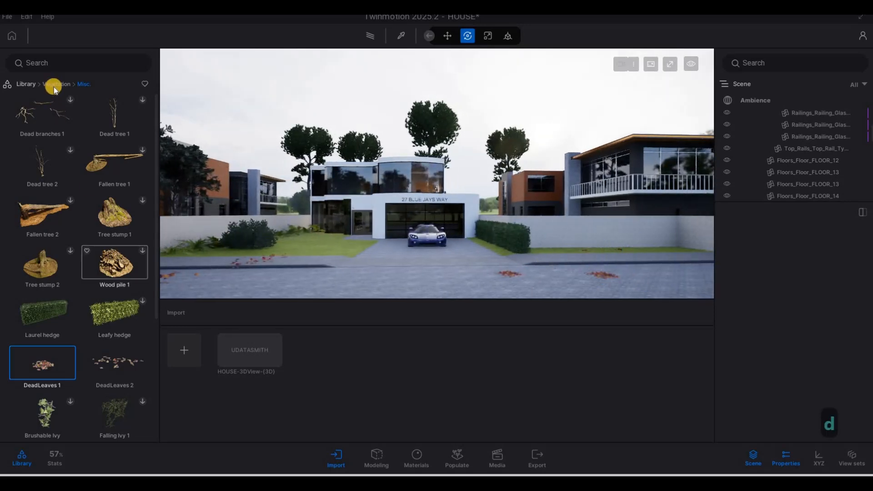
click(54, 85)
key(q)
key(w)
key(d)
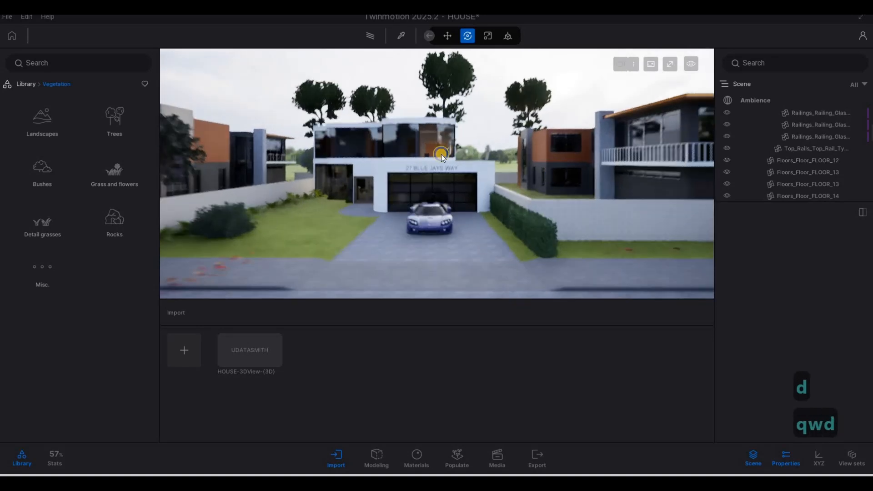
key(d)
key(d)
key(d)
key(q)
click(121, 116)
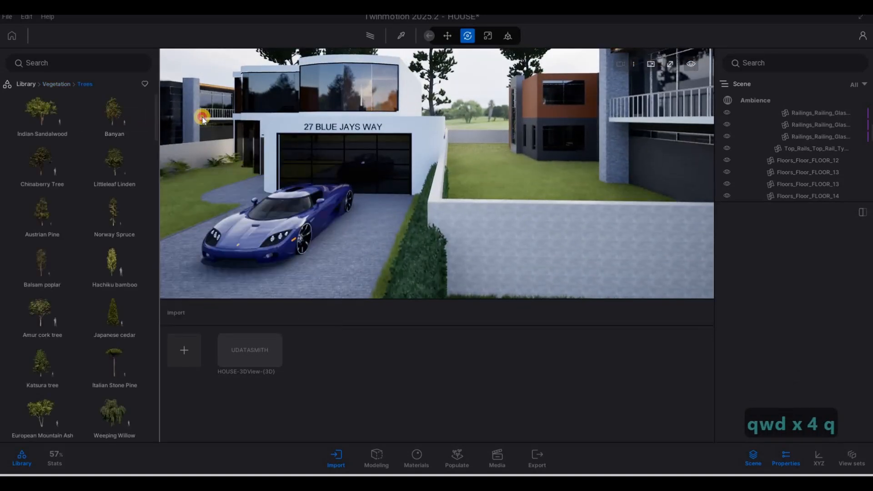
key(w)
key(q)
key(d)
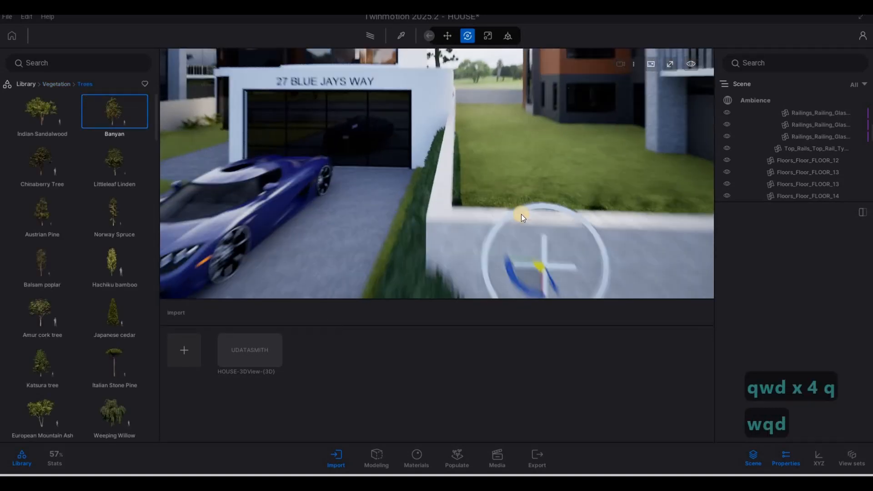
click(550, 250)
key(a)
key(s)
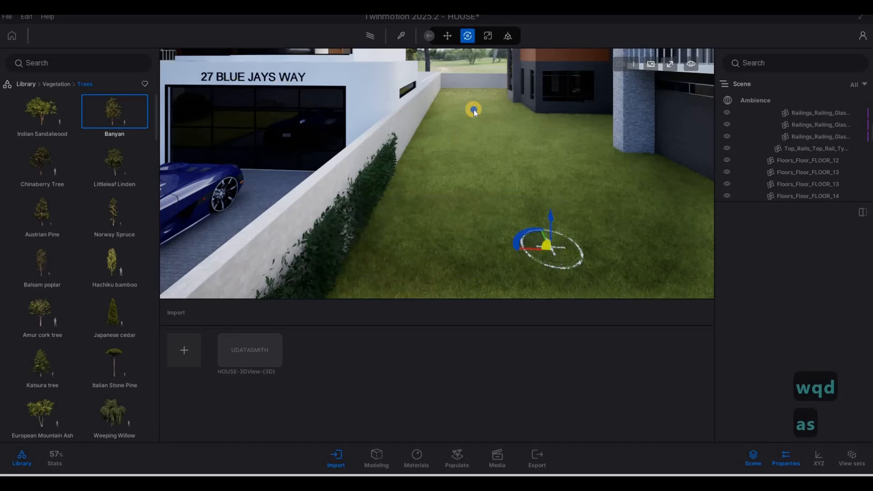
key(s)
key(a)
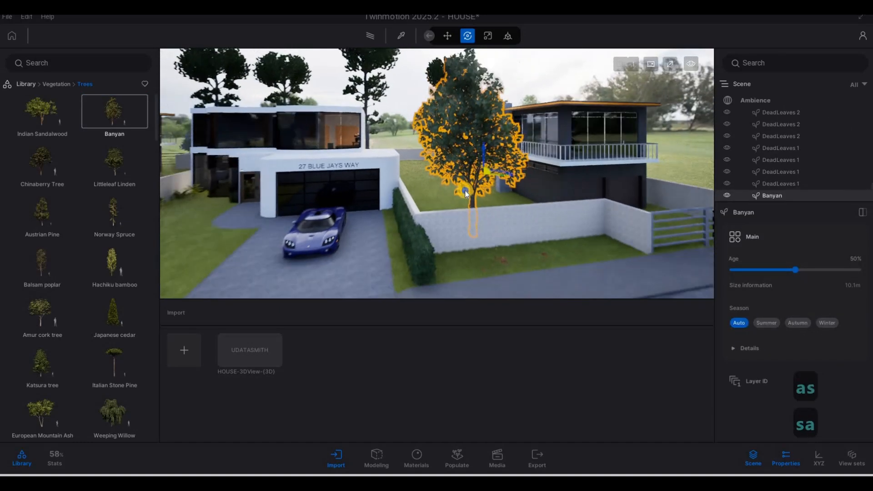
Place an Indian Sandalwood tree on the ground between the rear of the house and the orange neighbouring house
key(a)
key(w)
key(q)
drag(29, 122, 446, 214)
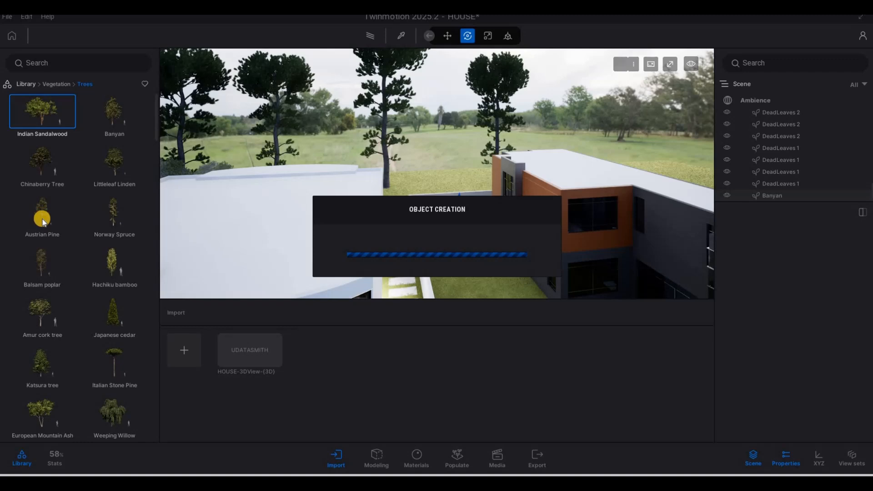
Place several Austrian Pine trees across the open ground behind the house, among the existing tall trees
drag(42, 219, 377, 294)
key(w)
key(q)
key(q)
click(446, 263)
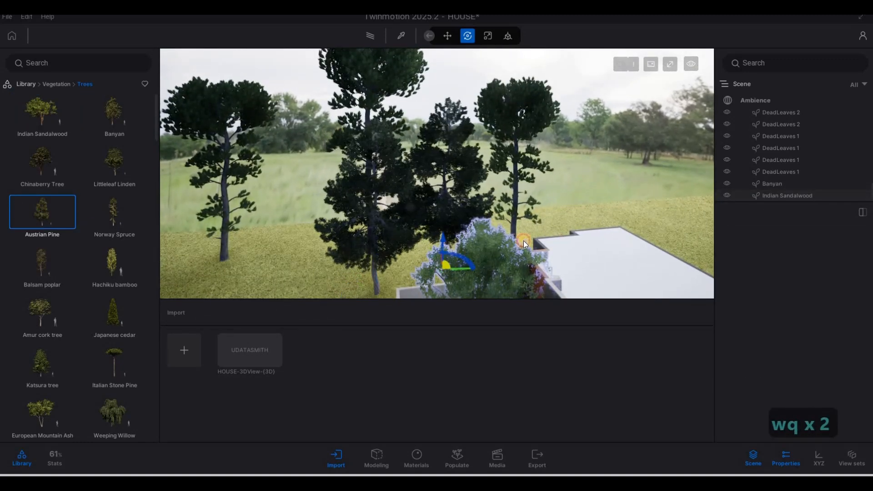
click(576, 224)
click(663, 227)
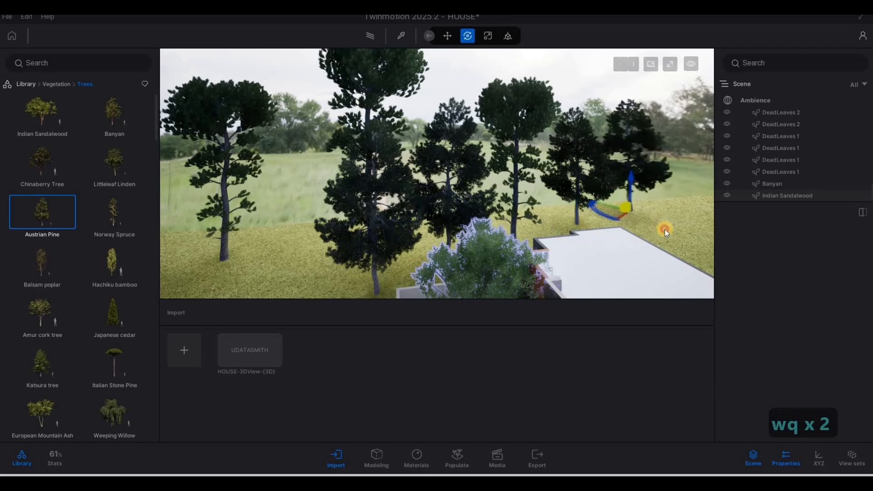
click(280, 288)
Examine the newly planted trees around the house from an elevated view of its front
key(s)
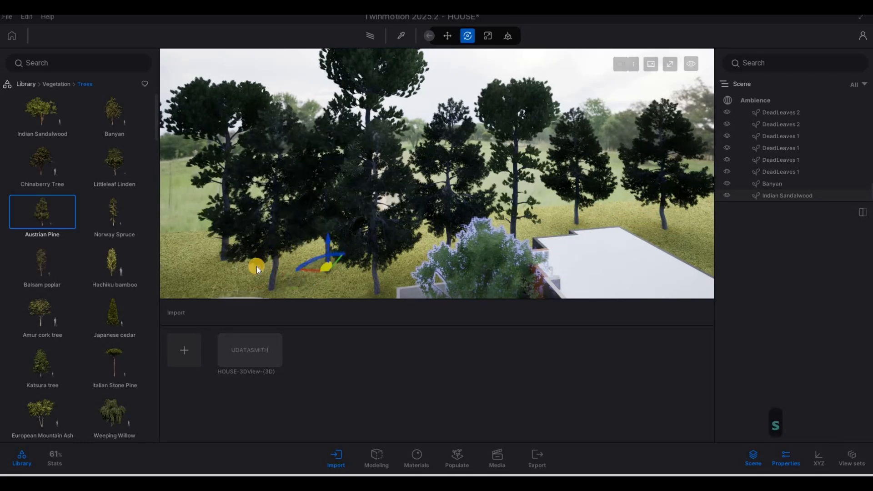
key(e)
key(e)
key(e)
key(e)
key(e)
key(e)
key(a)
key(a)
key(a)
key(a)
key(a)
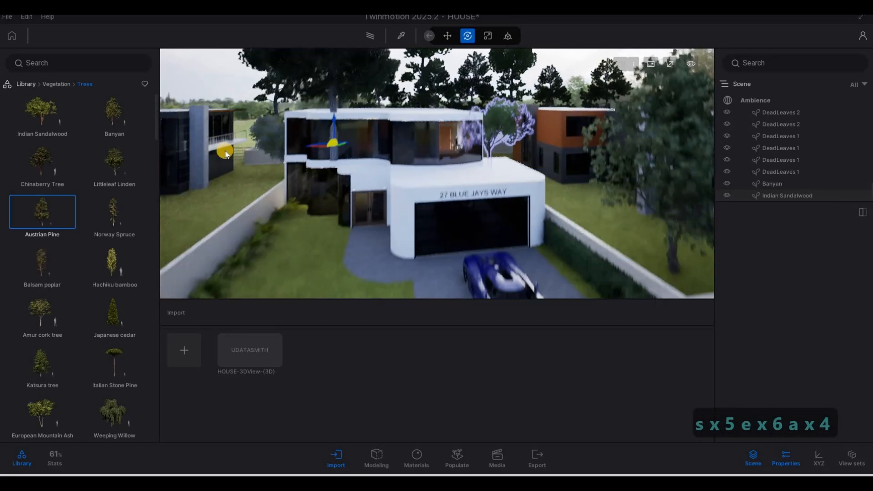
Examine the row of tall trees and pines behind the house from above its roof
key(w)
key(q)
key(q)
key(q)
key(q)
key(q)
key(q)
key(q)
key(q)
key(q)
key(q)
key(q)
key(q)
key(q)
key(q)
key(q)
key(q)
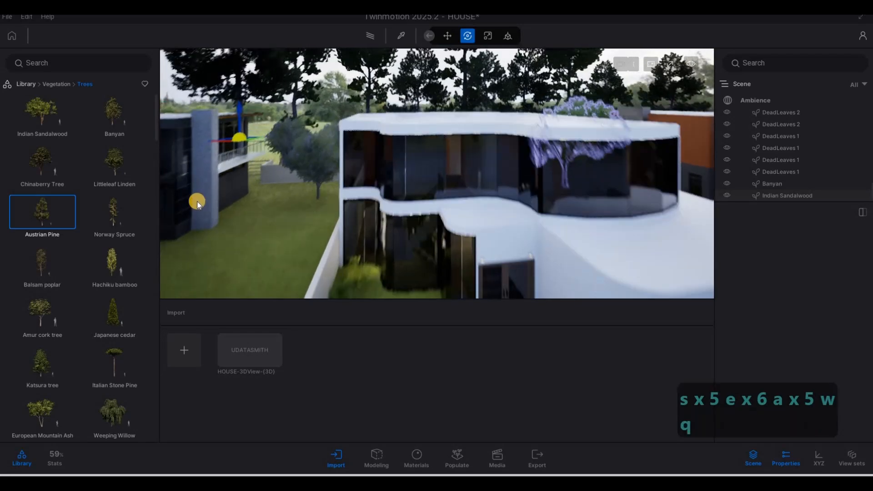
key(q)
key(q)
key(q)
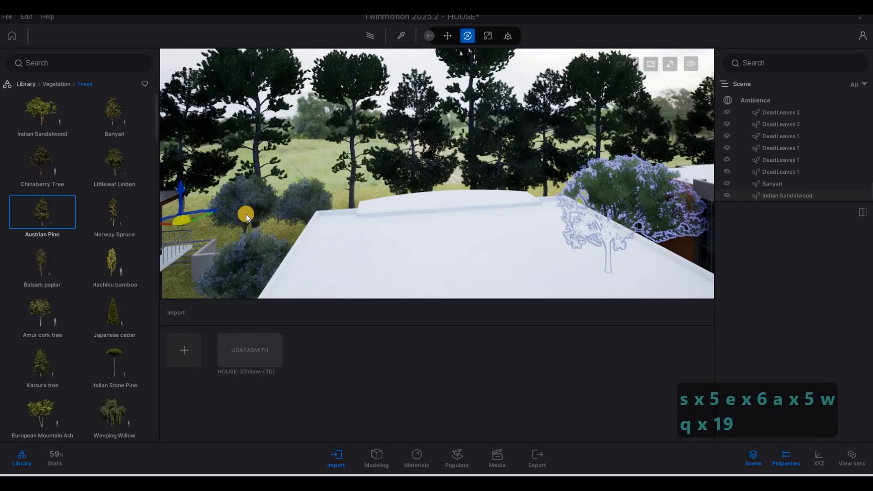
End the tree placement and delete the Austrian Pine standing directly behind the house, in line with the entrance
key(s)
key(Escape)
key(Escape)
key(a)
key(e)
key(s)
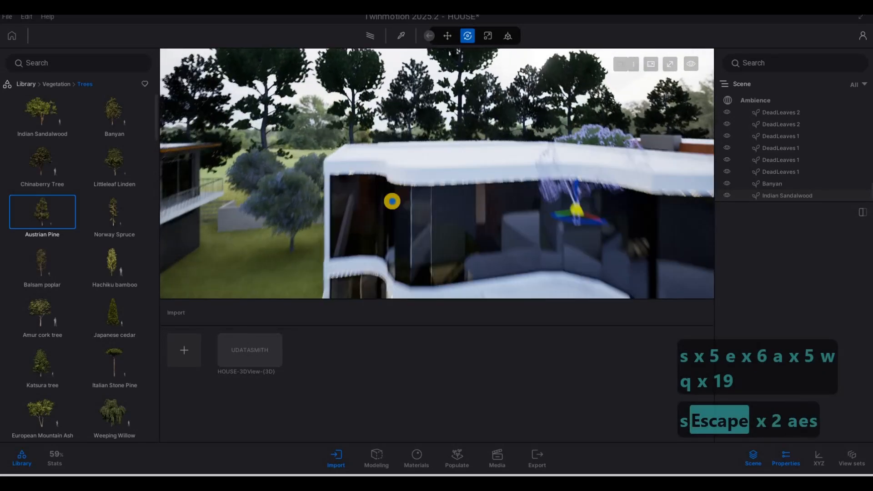
key(s)
key(s)
key(d)
key(d)
key(e)
key(d)
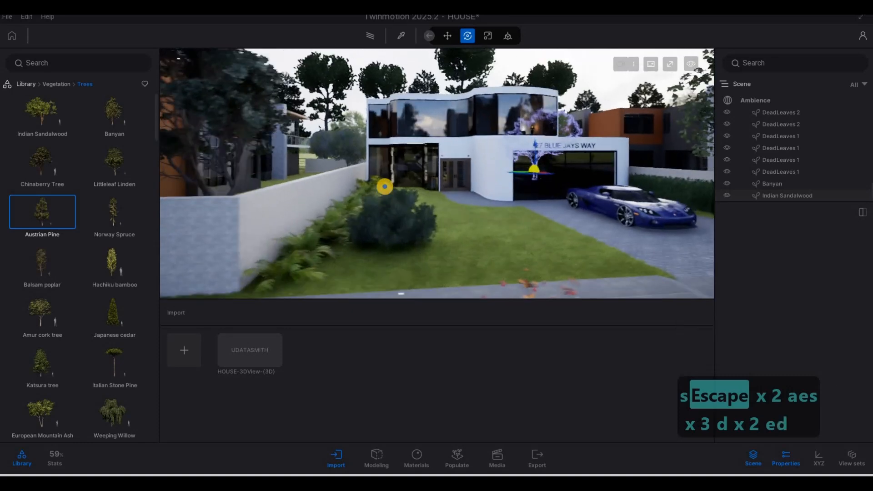
key(d)
key(d)
key(s)
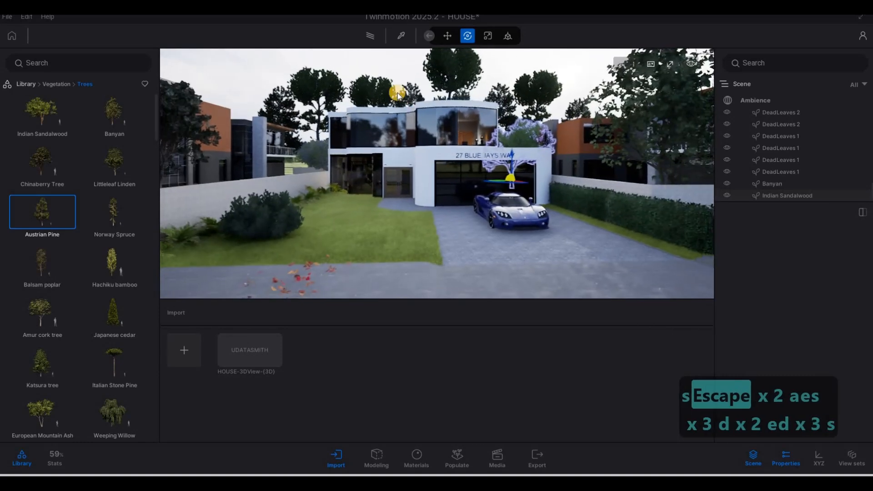
click(402, 108)
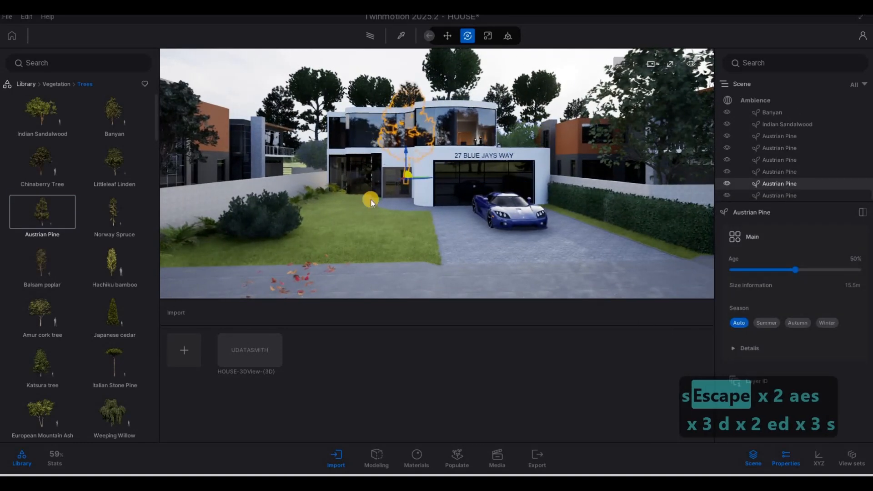
key(Delete)
Examine the front of the house and the surrounding trees from across the street
key(a)
key(d)
key(d)
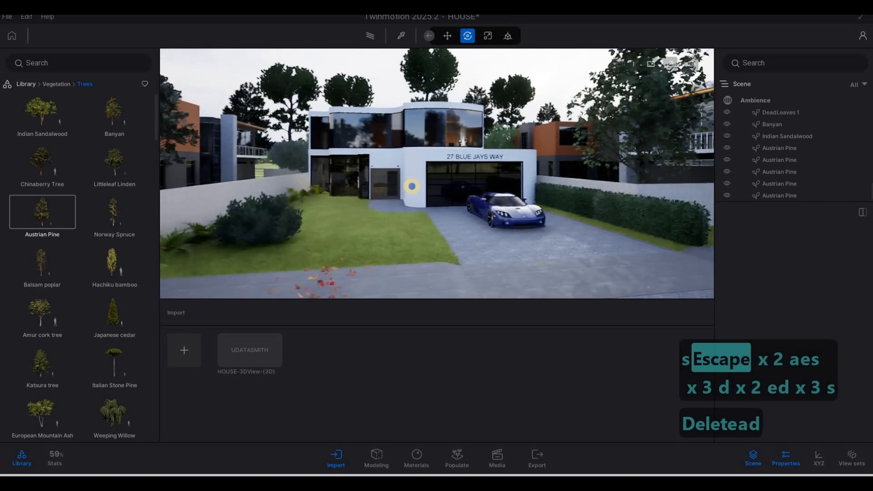
key(s)
key(a)
key(a)
key(a)
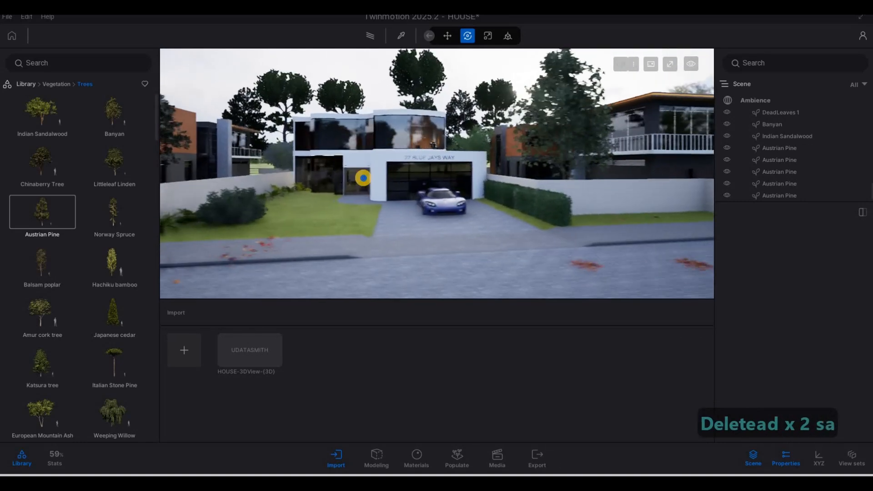
key(d)
key(d)
key(d)
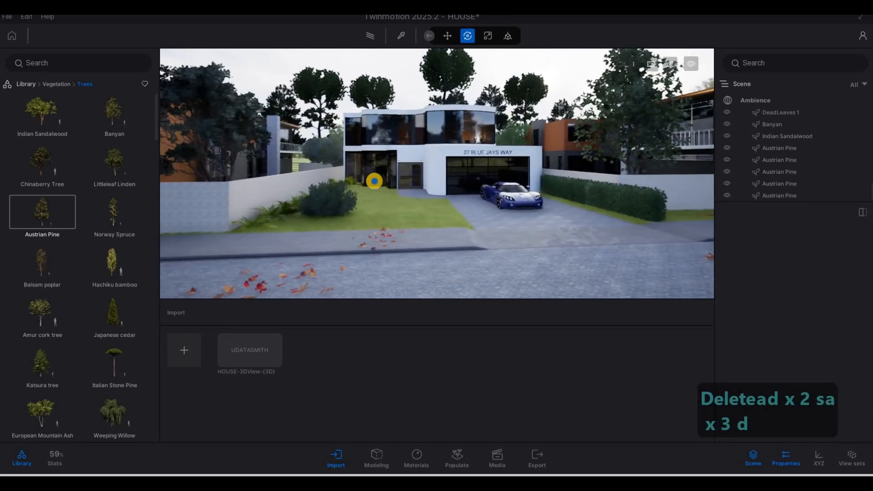
key(w)
key(e)
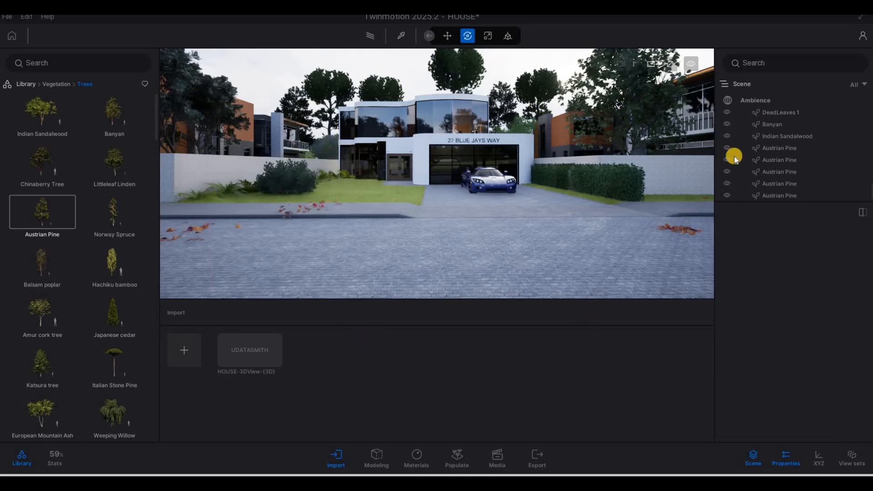
In the ambience's Season settings, shift the foliage towards autumn and move the summer-winter setting about a quarter of the way along
click(756, 100)
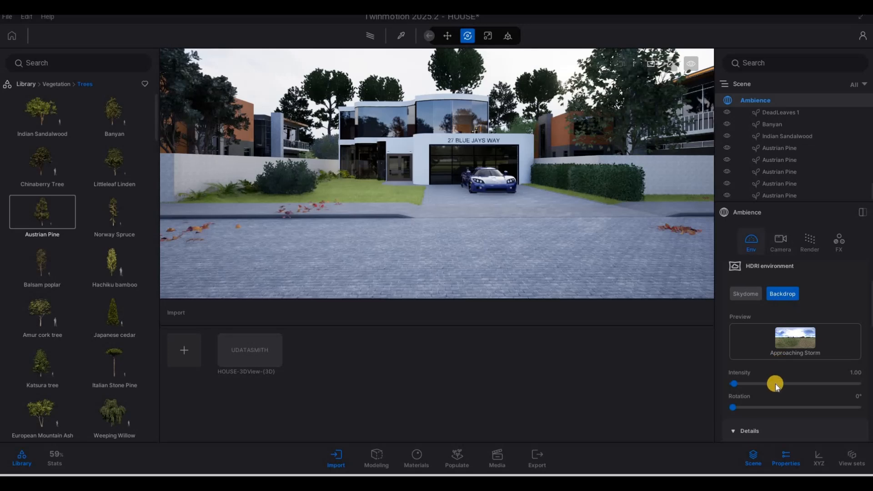
scroll(772, 384, down, 7)
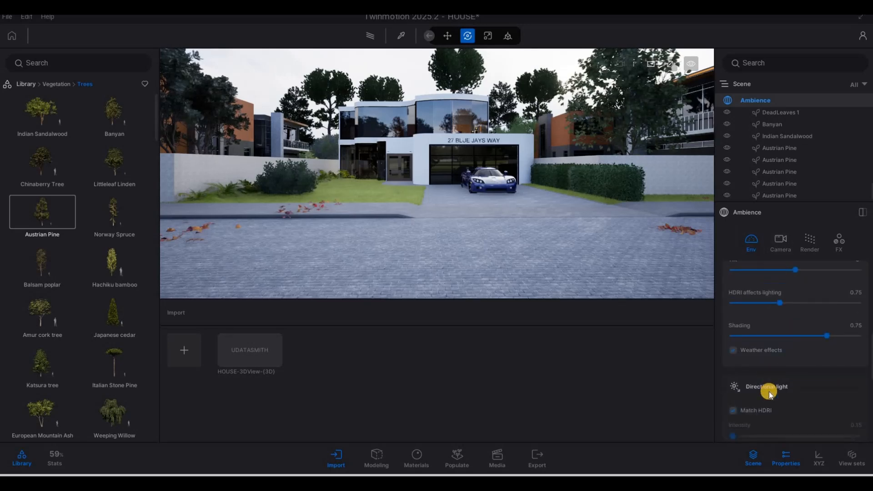
scroll(768, 391, down, 6)
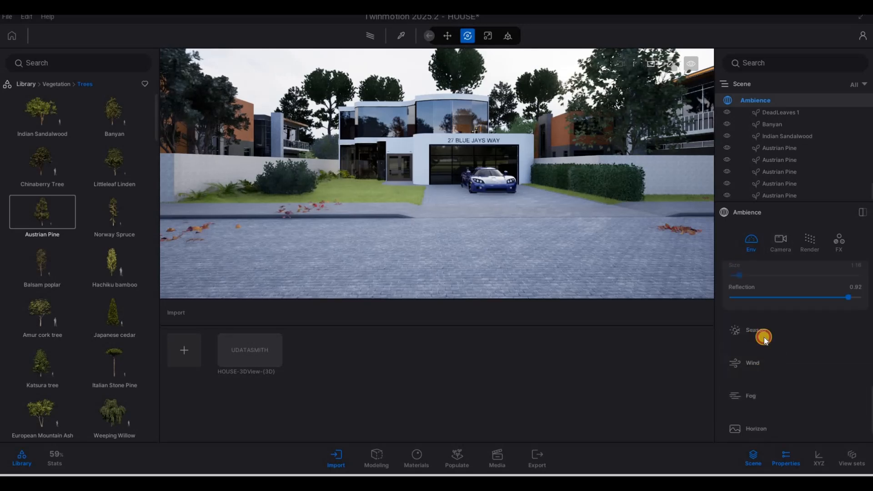
click(755, 329)
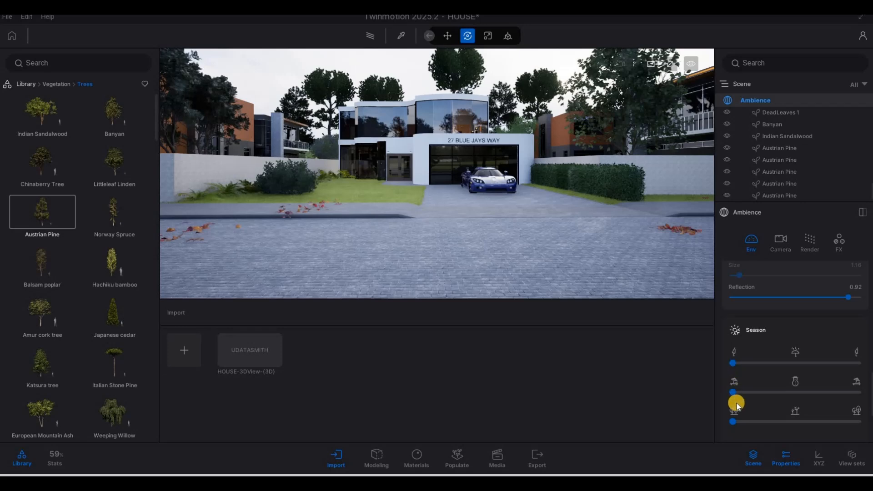
drag(779, 423, 782, 424)
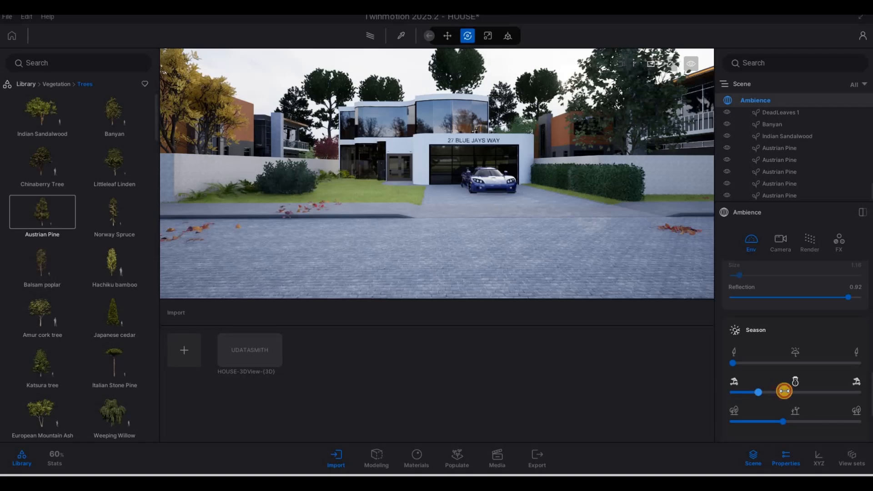
drag(783, 391, 768, 392)
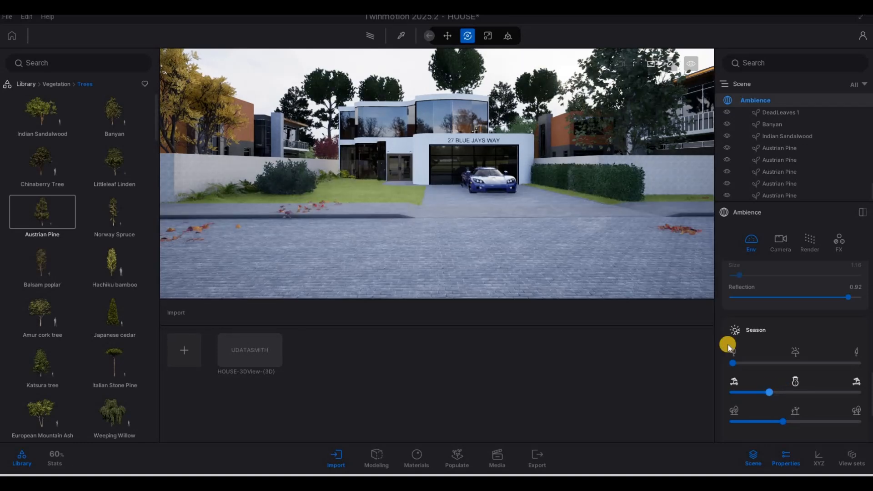
Delete the large green Banyan tree from the neighbouring lawn behind the wall on the garage side
key(q)
key(q)
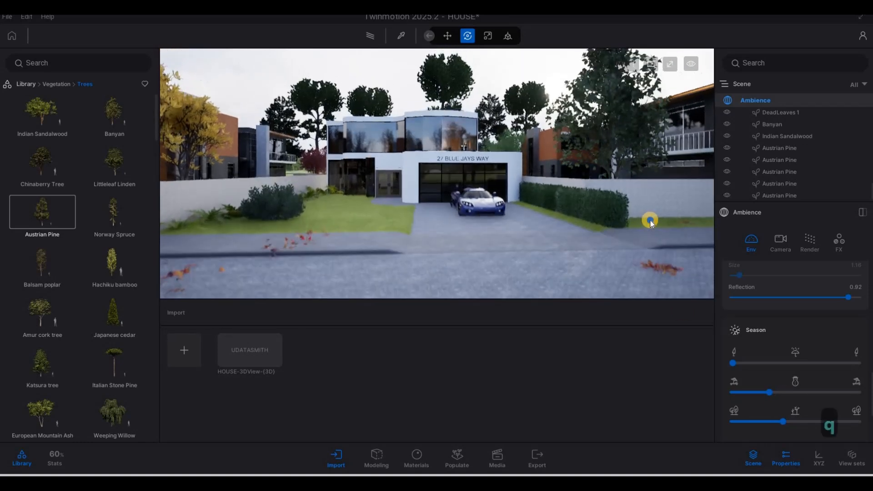
key(d)
key(w)
key(q)
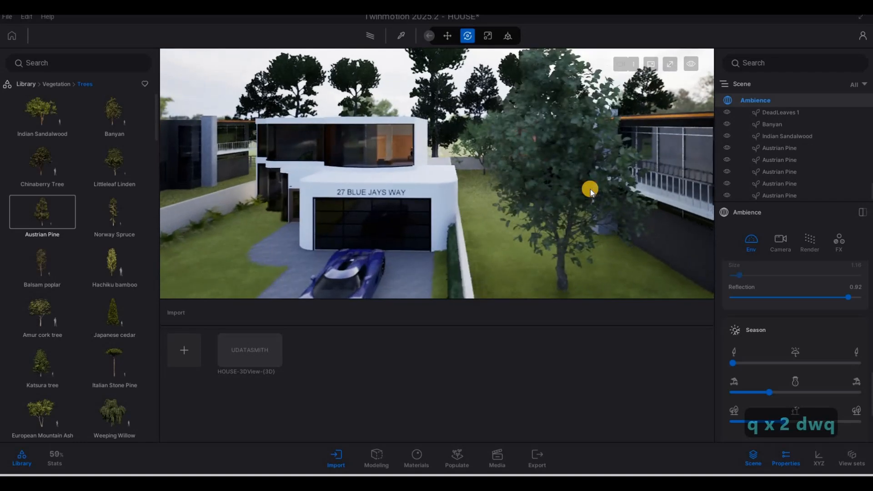
click(590, 189)
key(Delete)
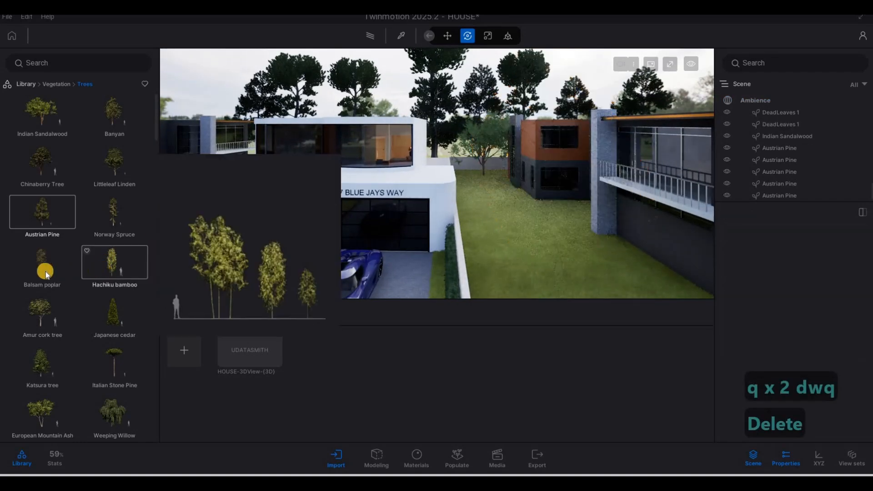
Place a Katsura tree on the neighbouring lawn on the garage side and shift it slightly away from the boundary wall
scroll(45, 271, down, 2)
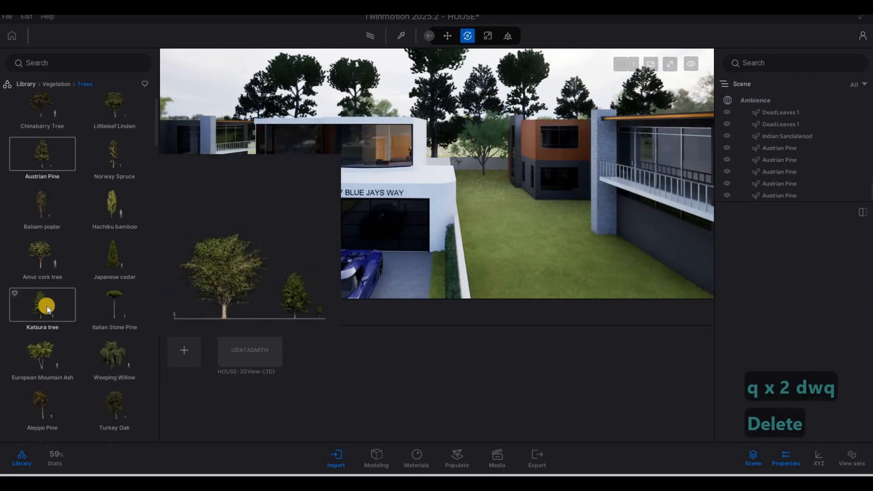
click(45, 306)
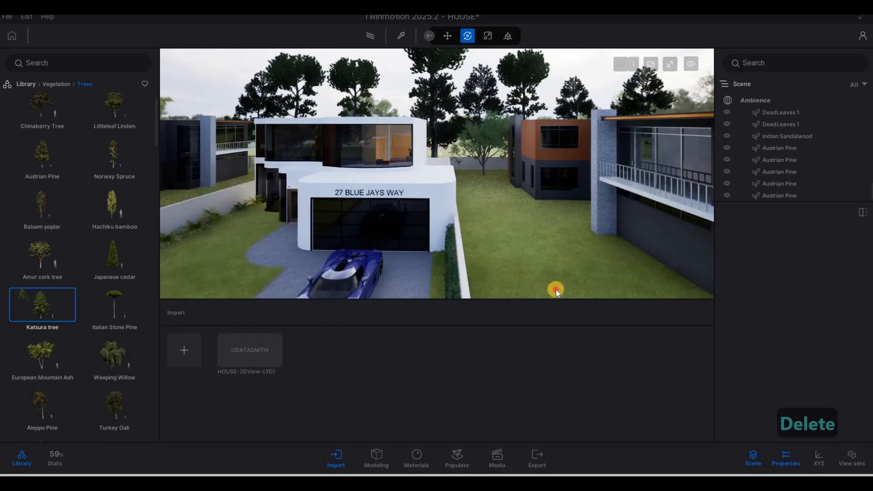
drag(556, 291, 568, 294)
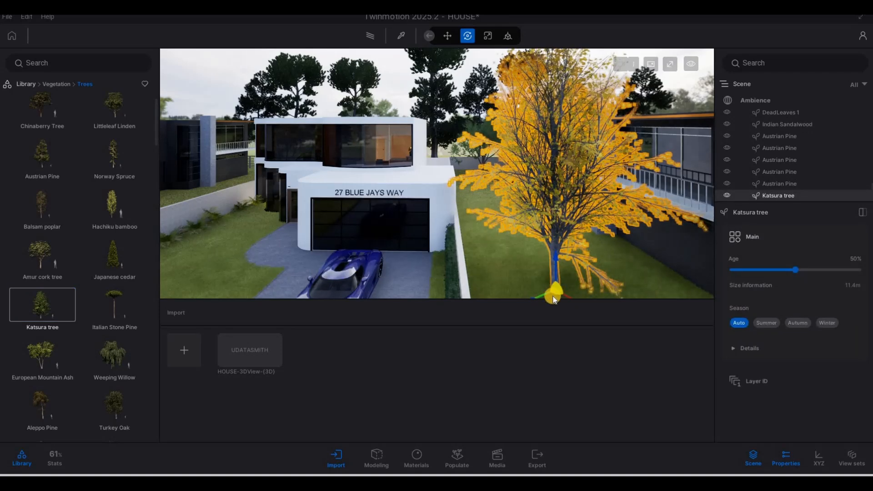
drag(553, 300, 593, 292)
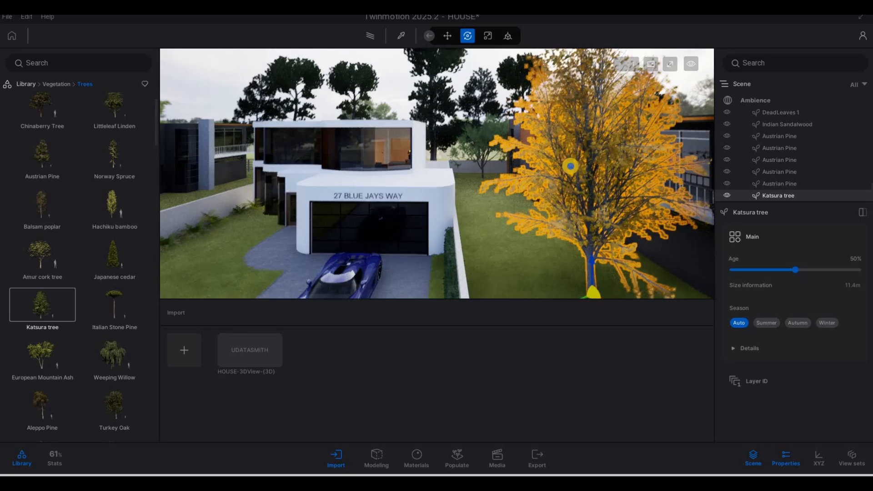
Replace the Indian Sandalwood beside the orange neighbouring house at the rear with a European Mountain Ash
key(d)
key(s)
key(d)
key(a)
key(w)
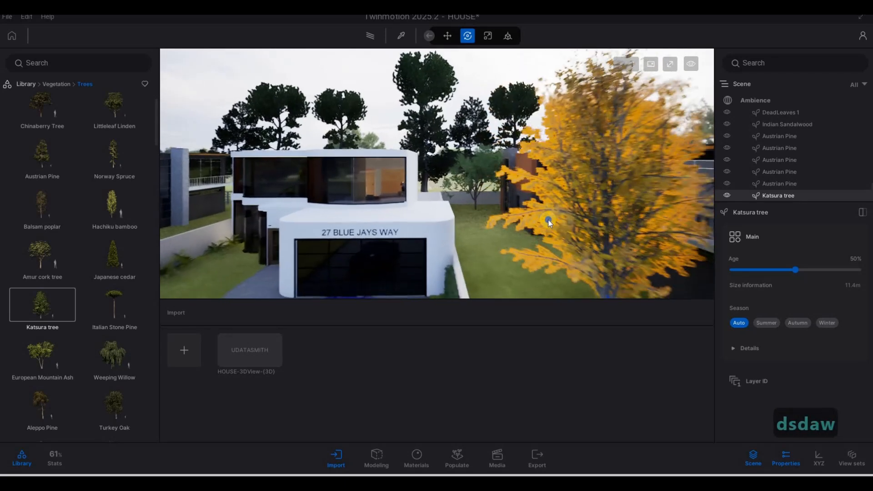
key(q)
key(q)
key(q)
key(q)
key(q)
key(q)
key(q)
key(q)
click(501, 220)
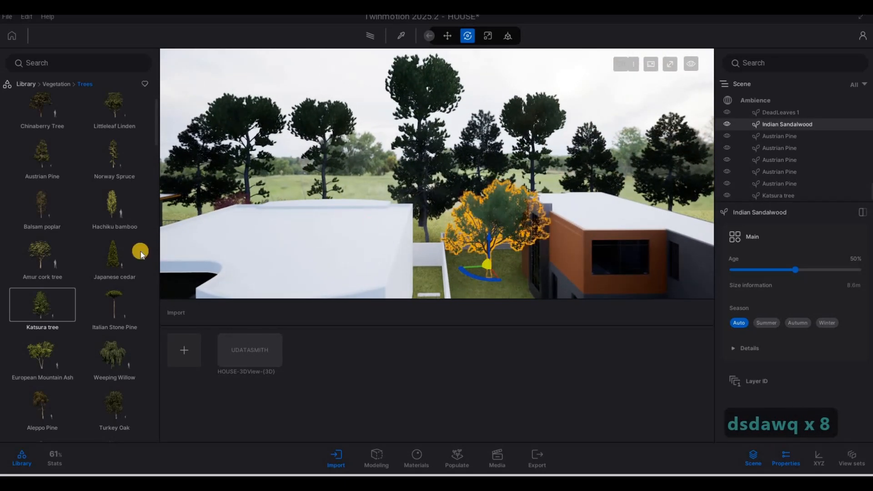
key(Delete)
scroll(51, 331, down, 1)
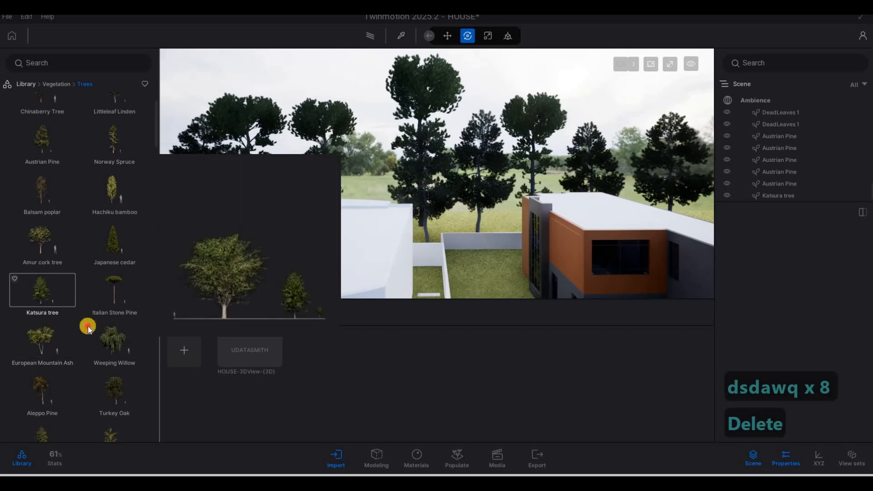
drag(88, 326, 484, 269)
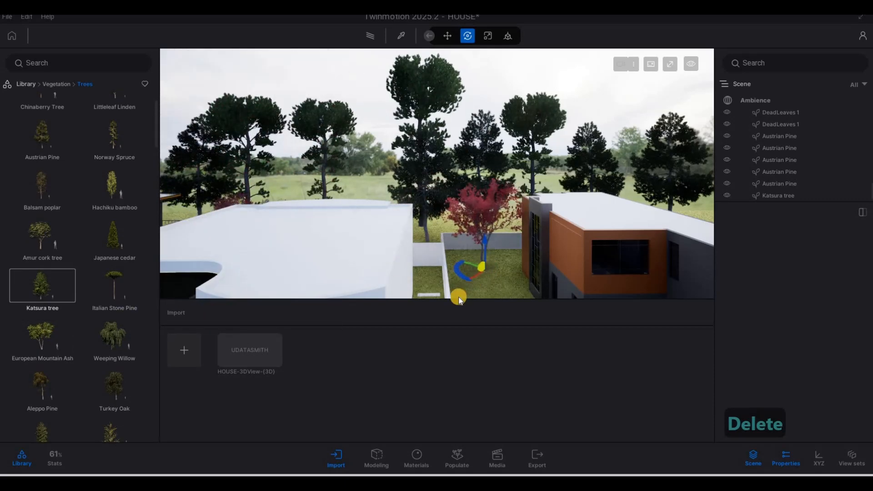
Place a Katsura tree and a European Mountain Ash on the neighbouring lawn behind the wall opposite the garage side
key(s)
key(a)
key(e)
key(a)
key(a)
key(a)
key(a)
key(a)
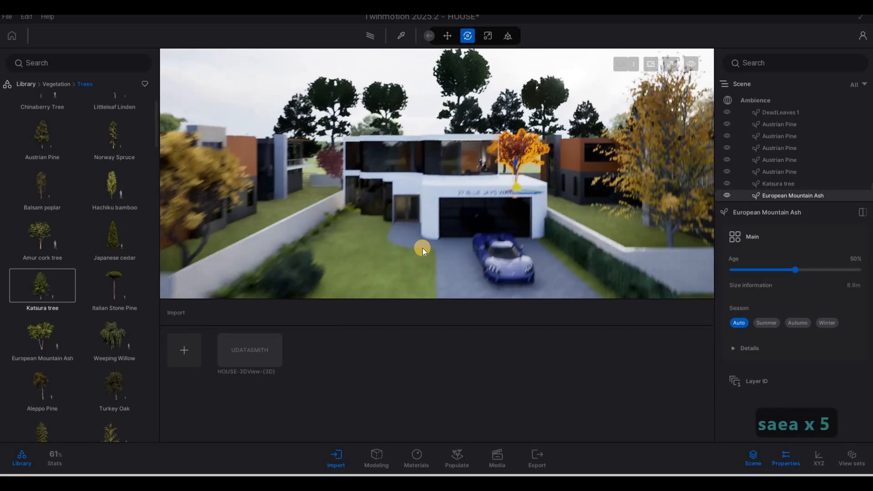
key(a)
key(a)
key(a)
key(a)
key(a)
key(q)
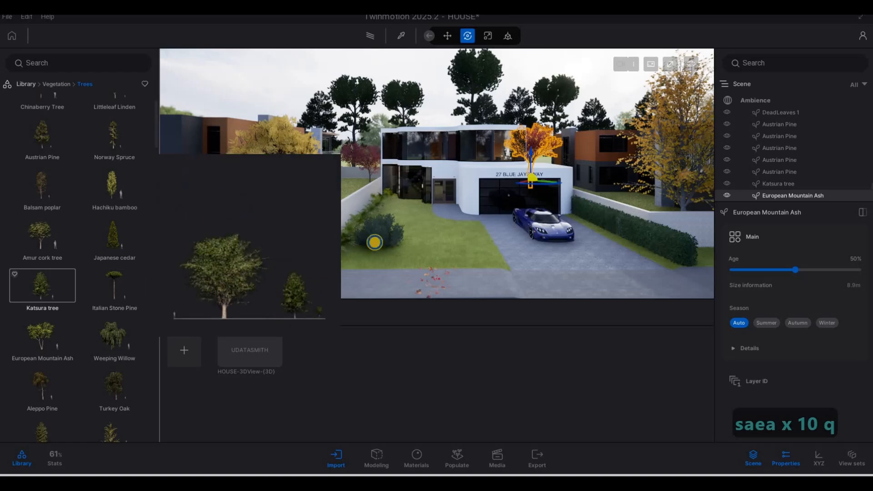
key(a)
key(w)
key(d)
key(q)
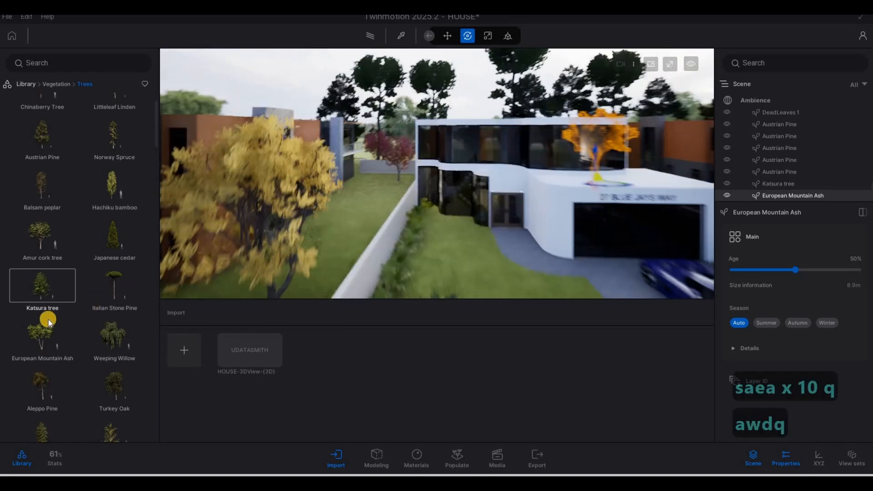
mouse_move(43, 285)
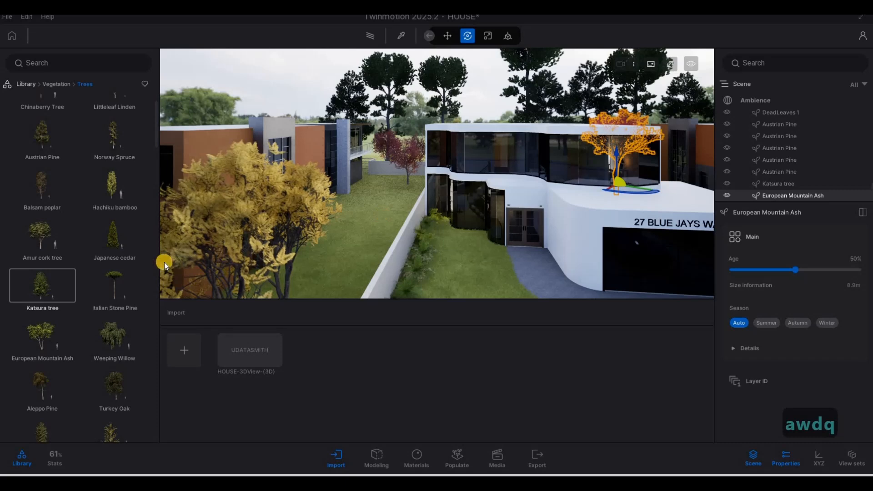
drag(41, 279, 367, 240)
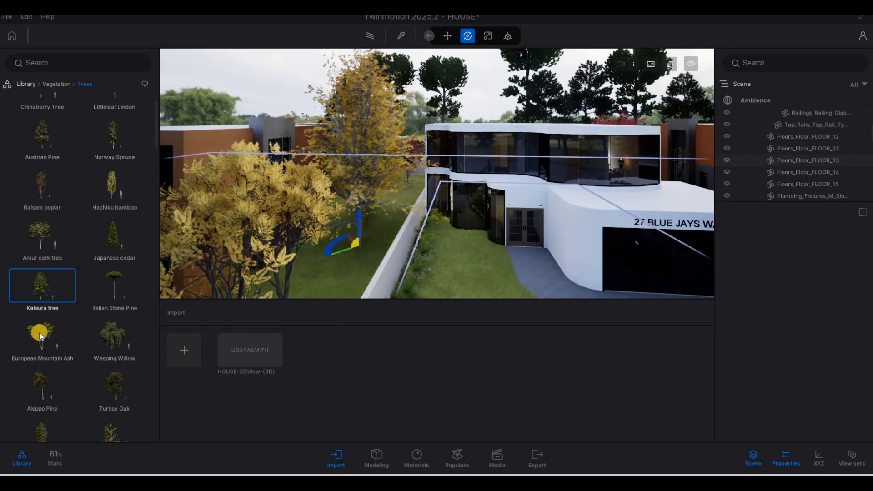
drag(40, 336, 349, 258)
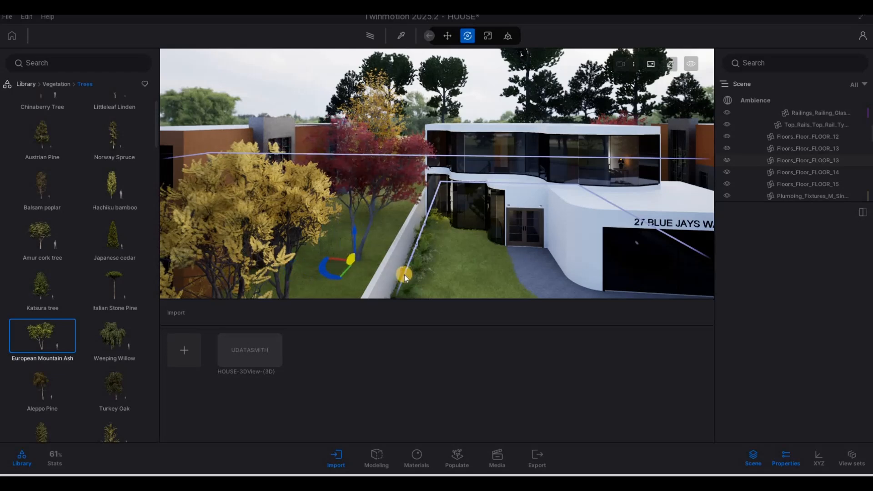
Place a European Mountain Ash on the front lawn beside the large round shrub and end the tree placement
drag(404, 275, 451, 261)
key(s)
key(e)
key(e)
key(e)
key(e)
key(e)
key(e)
key(e)
key(s)
key(w)
key(q)
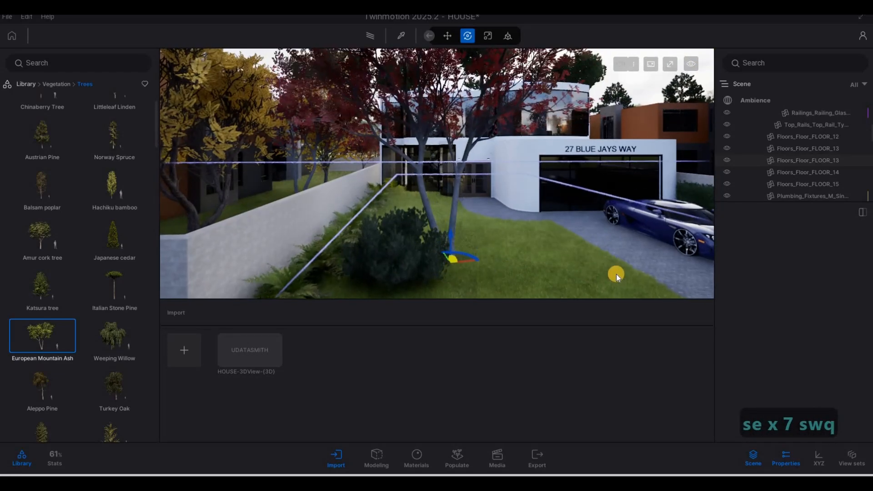
click(616, 273)
key(Escape)
click(454, 207)
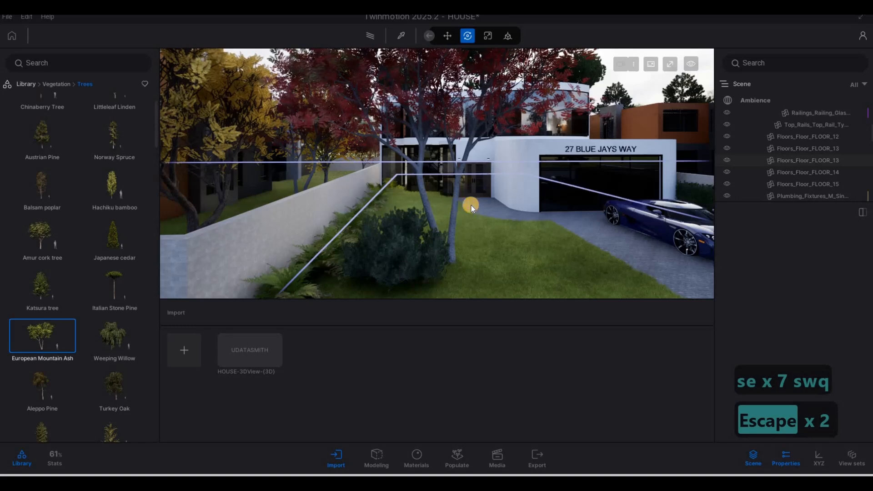
Set the age of the European Mountain Ash on the front lawn to 0% for its smallest size
drag(792, 272, 709, 269)
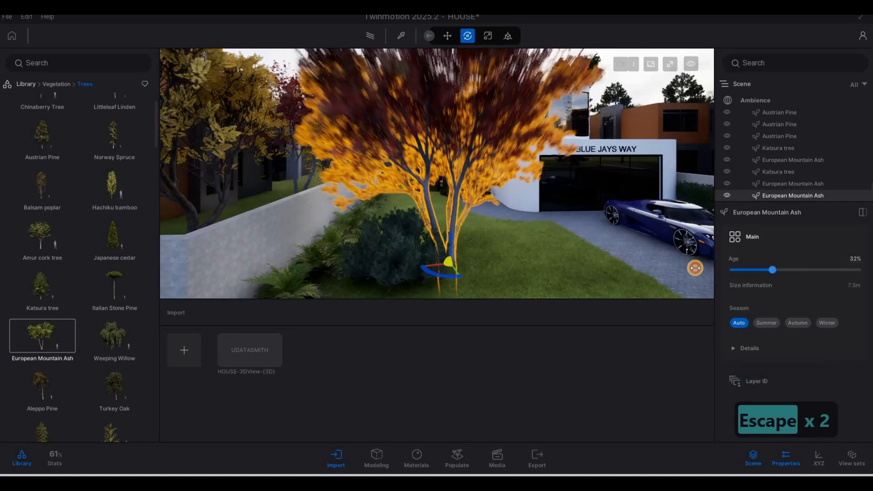
key(a)
key(s)
key(d)
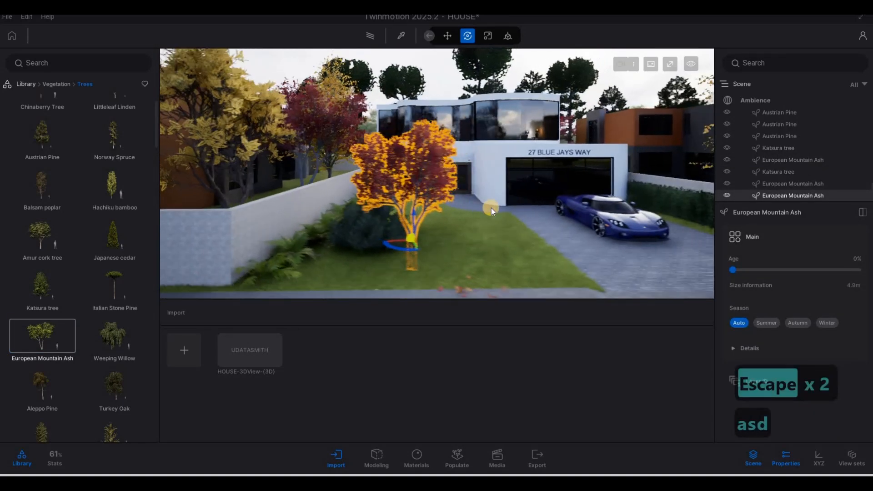
Delete the large round Mugo Pine shrub behind the small European Mountain Ash on the front lawn
key(a)
key(e)
key(a)
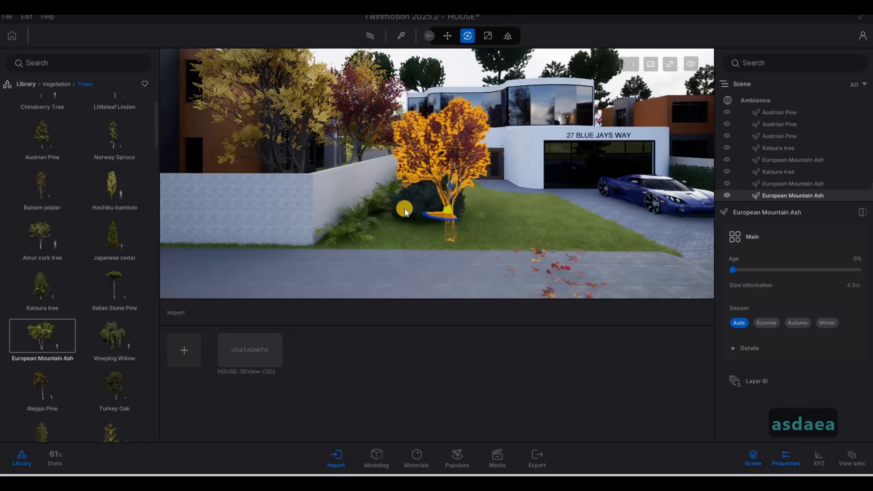
key(q)
click(416, 207)
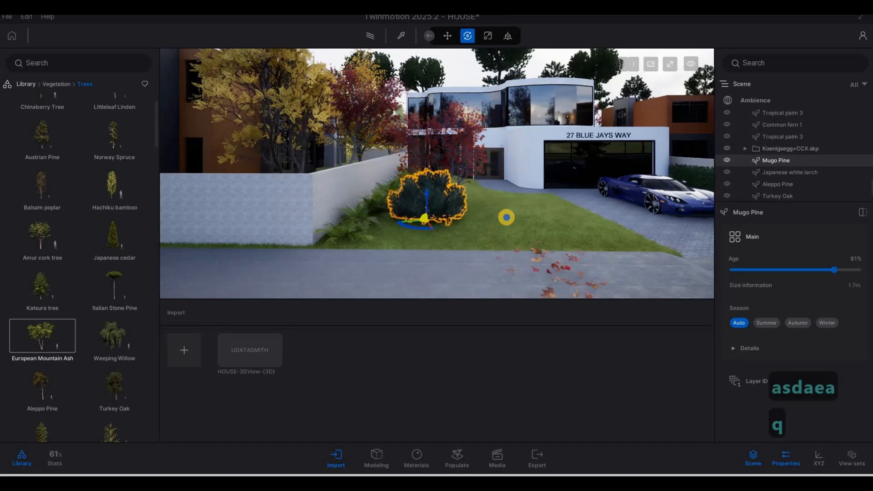
key(Delete)
key(a)
key(s)
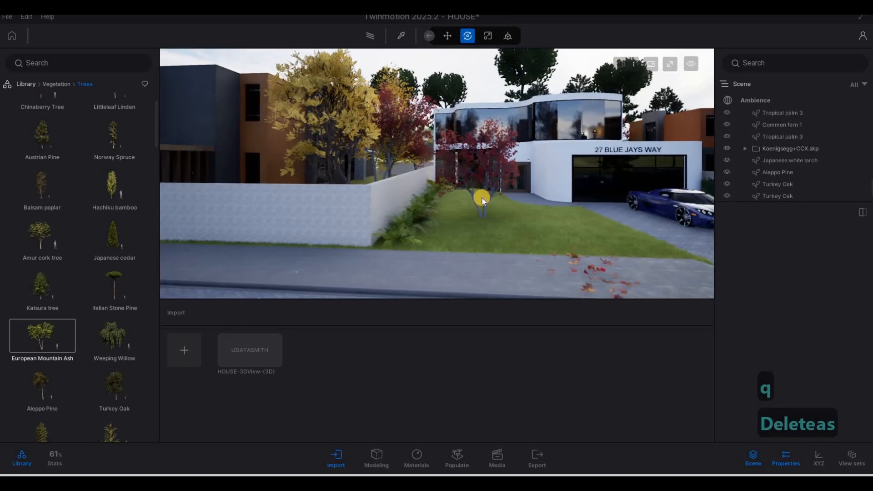
Shift the small European Mountain Ash on the front lawn slightly toward the street and deselect it
click(482, 199)
key(Escape)
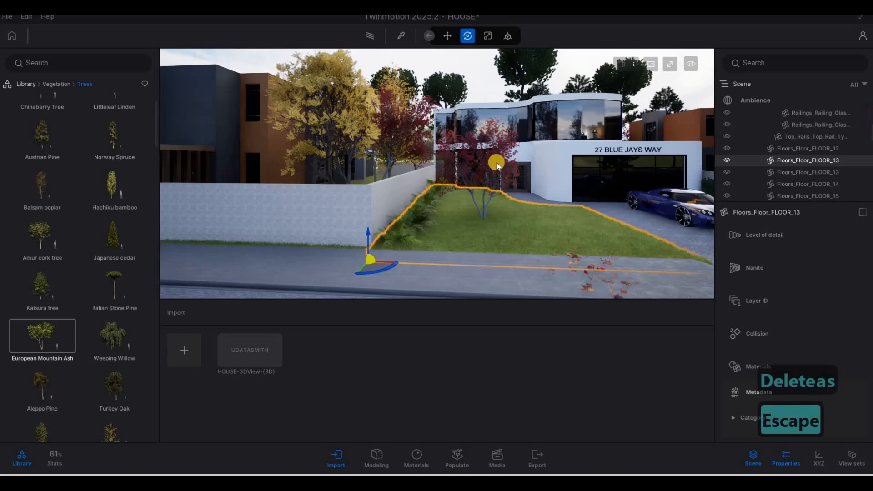
click(481, 220)
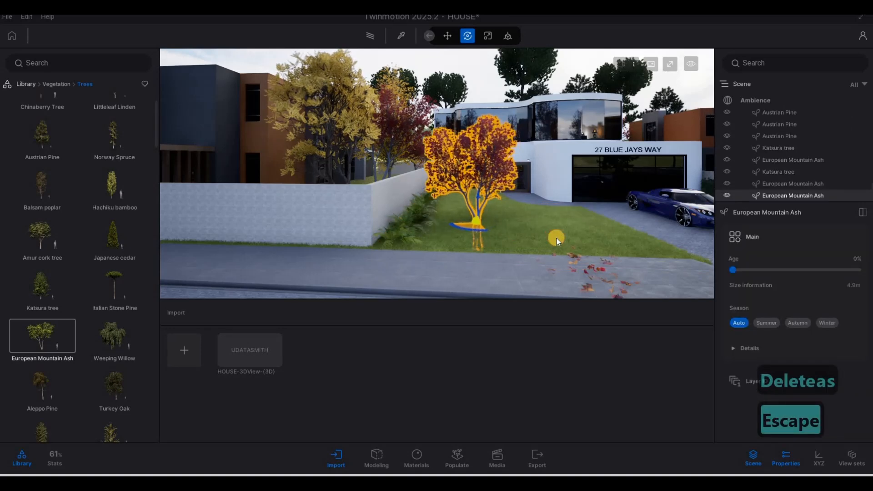
key(Escape)
key(w)
key(d)
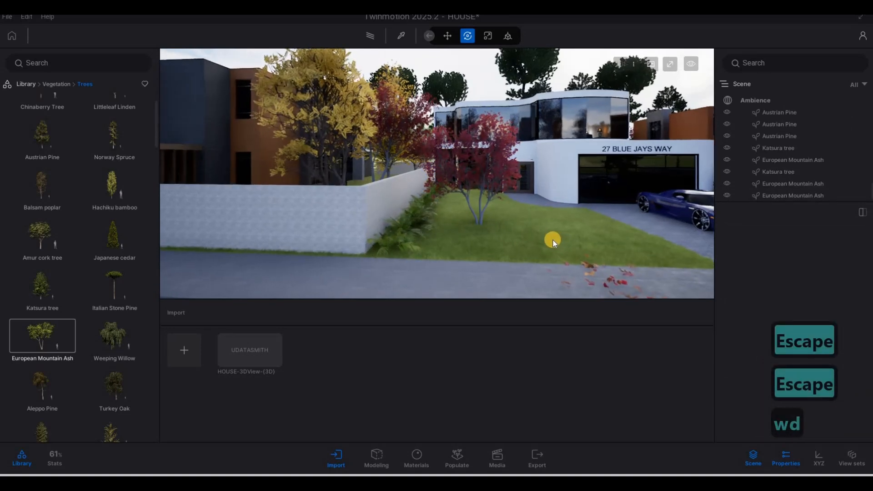
Sample the front lawn's 3D Grass material and set its color variation to 1.5
click(643, 250)
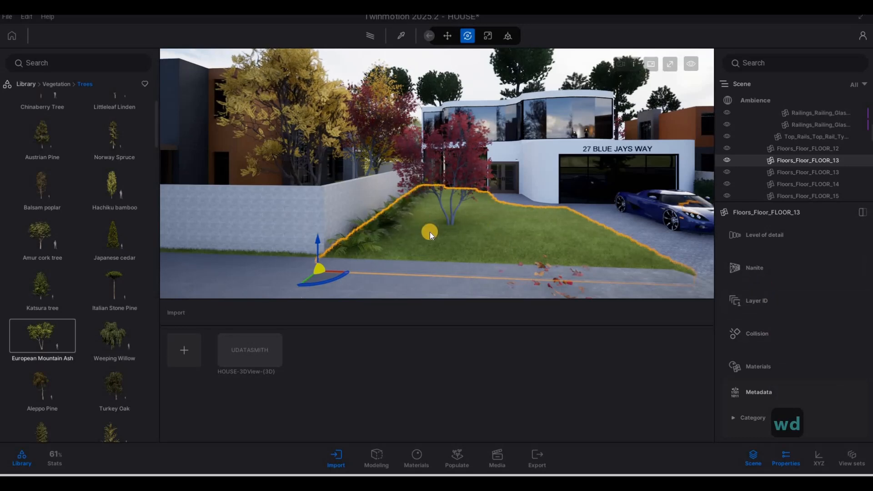
key(Escape)
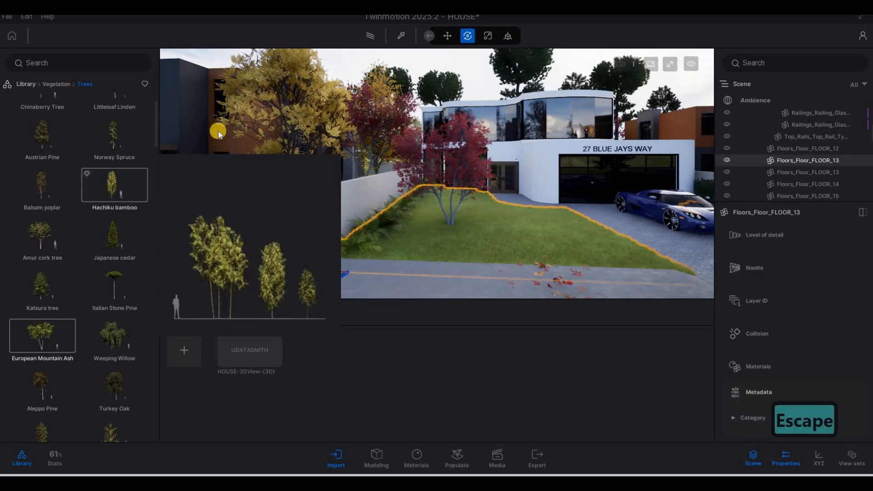
click(401, 35)
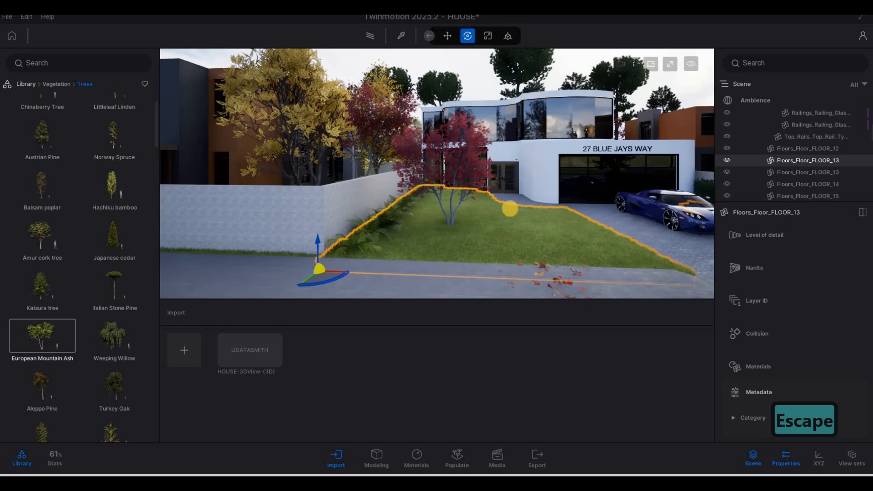
click(581, 253)
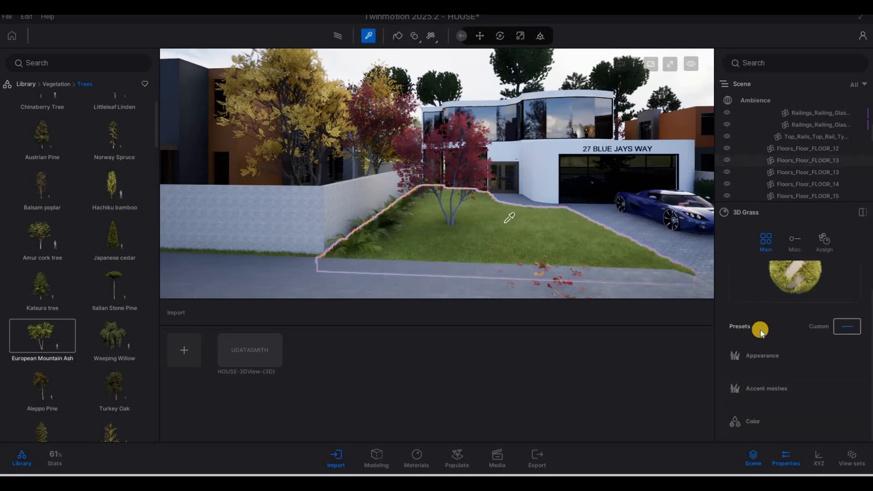
click(771, 359)
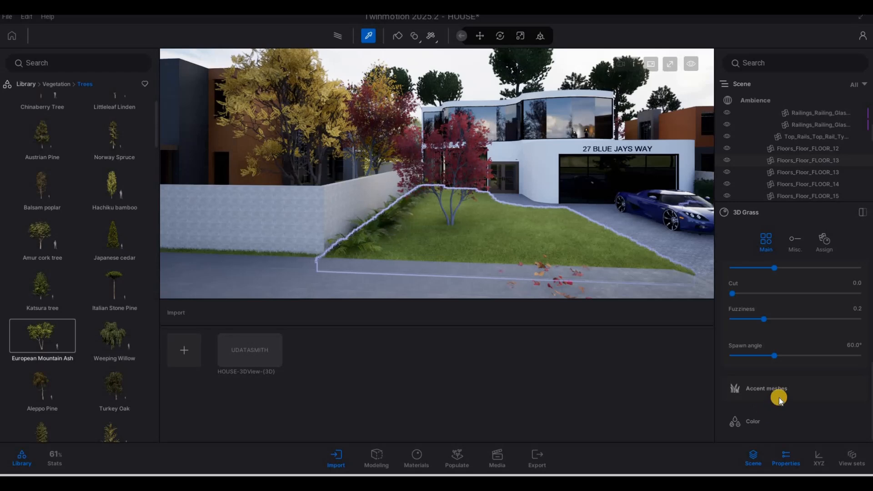
click(778, 415)
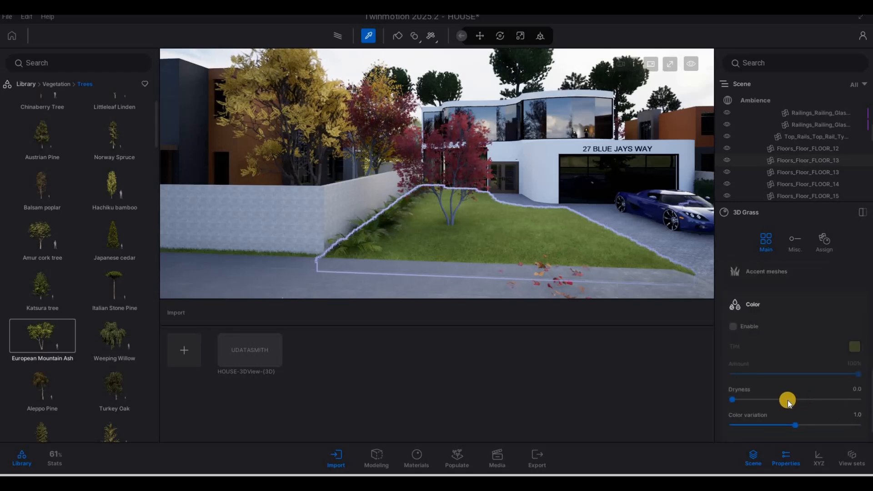
scroll(789, 402, down, 1)
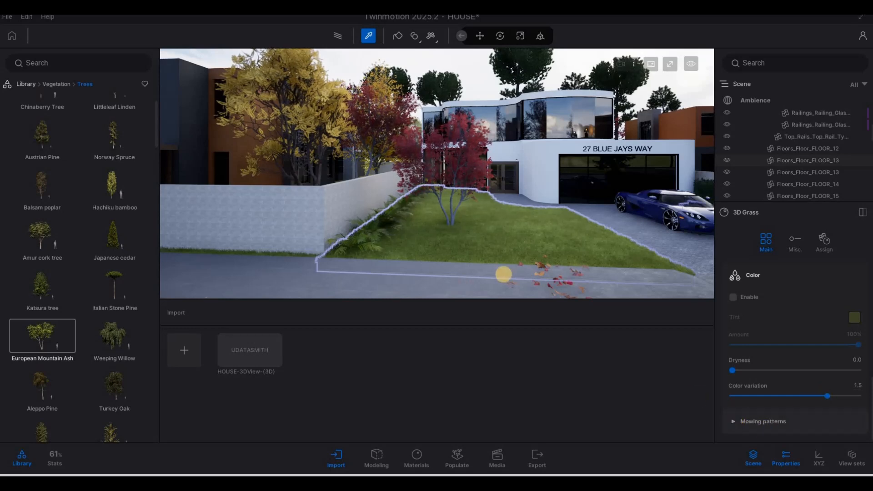
key(Escape)
key(Escape)
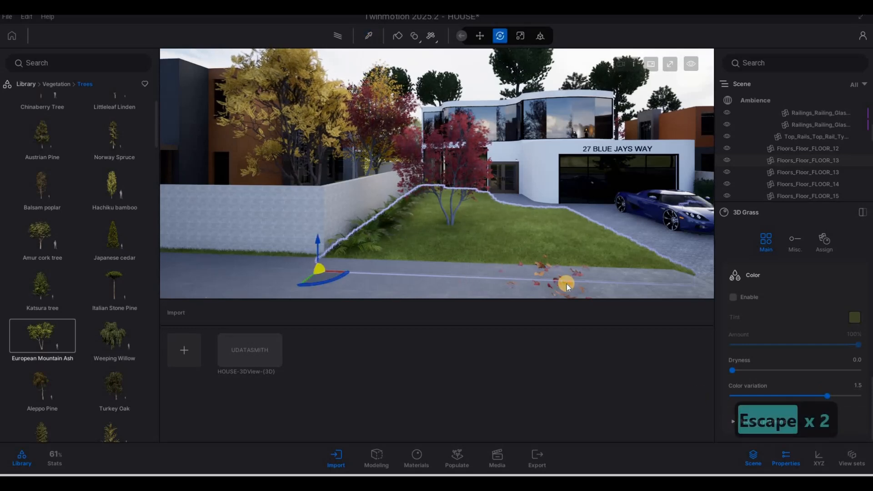
Copy the dead leaves on the pavement to the front lawn near the red tree as one instance, spaced 1.48 m
drag(566, 285, 471, 227)
click(431, 283)
click(423, 290)
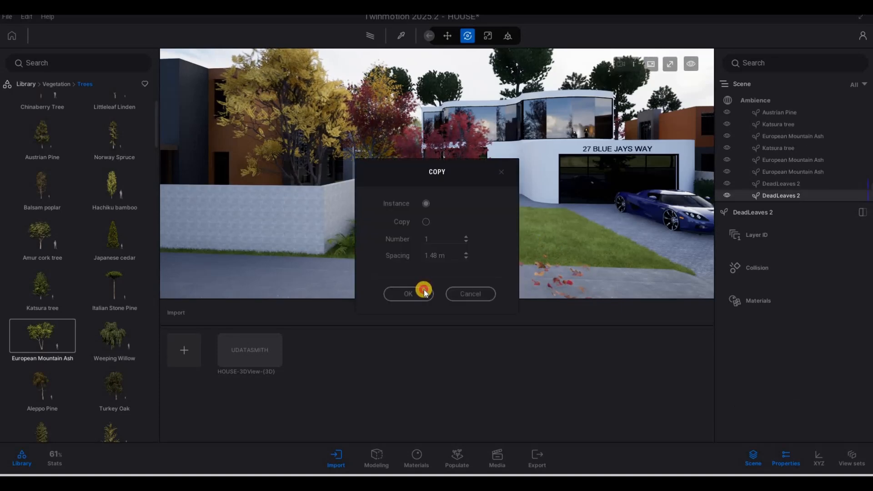
Examine the front of the whole property and its autumn trees from across the street
key(e)
key(s)
right_drag(524, 222, 544, 255)
key(s)
key(s)
key(s)
key(q)
key(a)
key(d)
key(d)
key(d)
key(d)
key(d)
key(d)
key(d)
key(d)
key(d)
key(d)
key(w)
key(d)
key(s)
key(a)
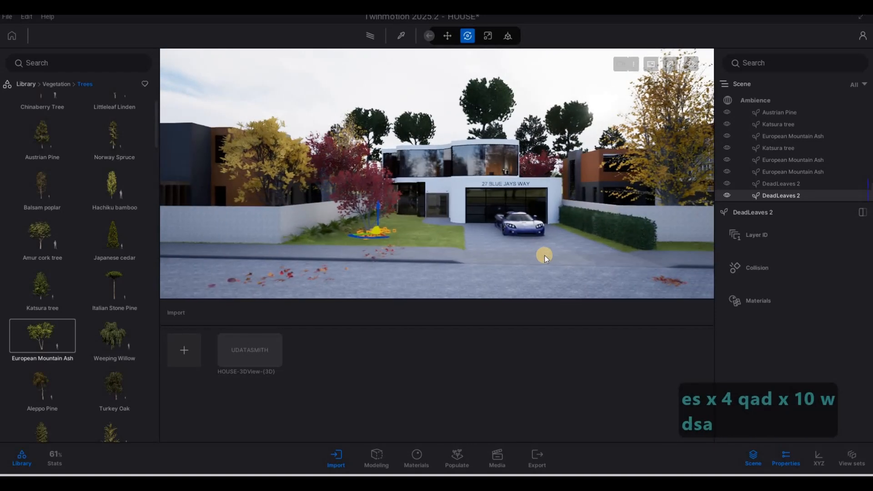
key(d)
key(w)
key(e)
key(s)
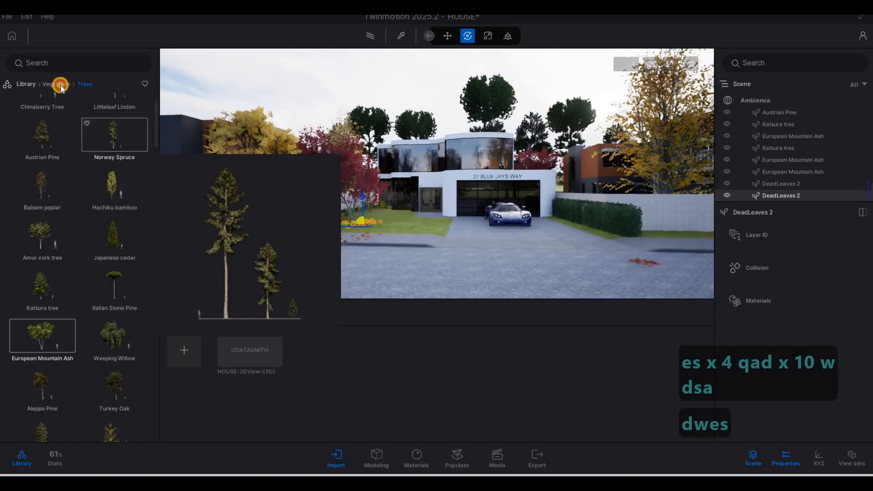
click(61, 86)
Adjust the ambience season's weather toward rain, just short of the midpoint, to wet the road and driveway
click(745, 100)
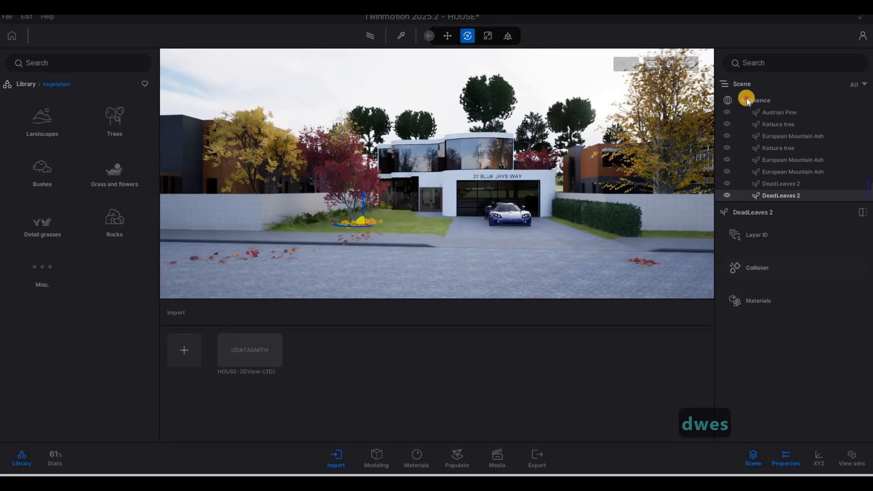
scroll(753, 348, down, 5)
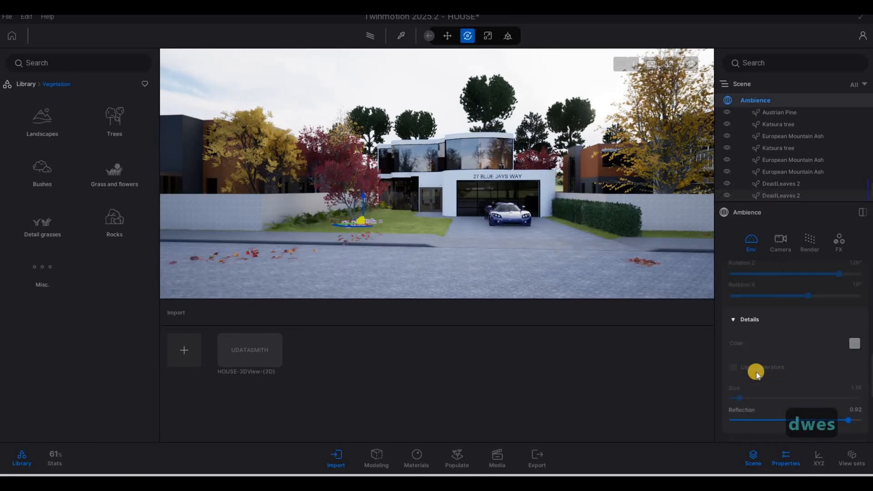
drag(745, 314, 790, 320)
right_drag(597, 205, 604, 204)
key(e)
key(s)
key(q)
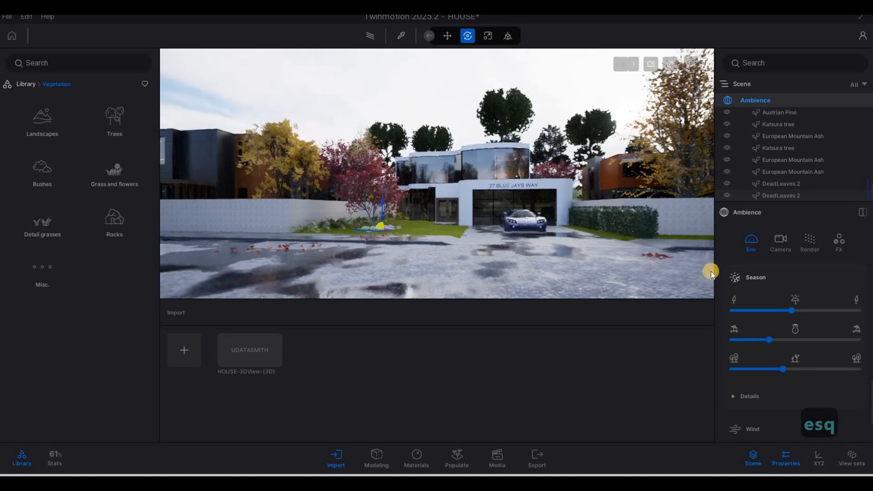
drag(789, 311, 788, 311)
key(a)
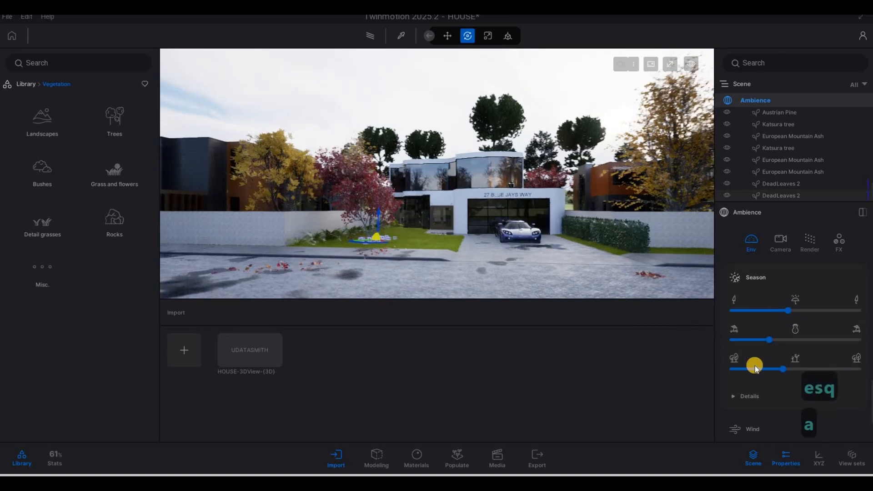
Expand the season details and set the puddle size to 0.5
scroll(731, 345, down, 3)
click(748, 336)
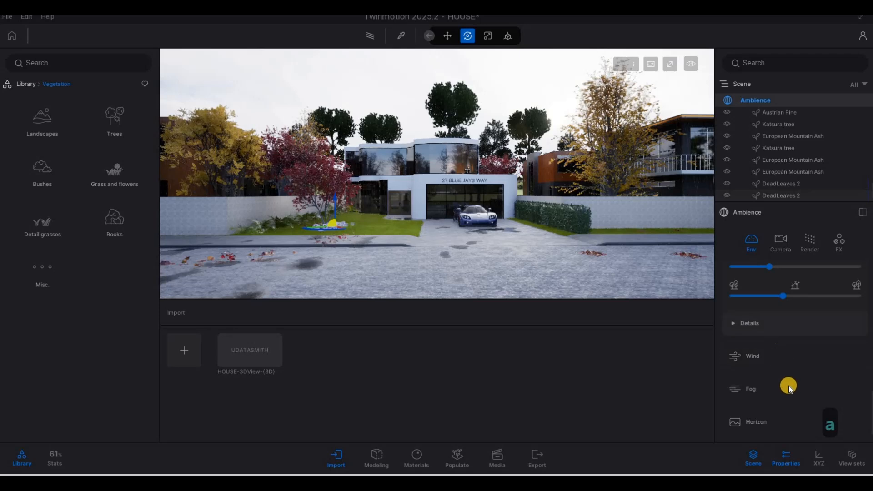
scroll(800, 392, down, 3)
scroll(798, 366, down, 1)
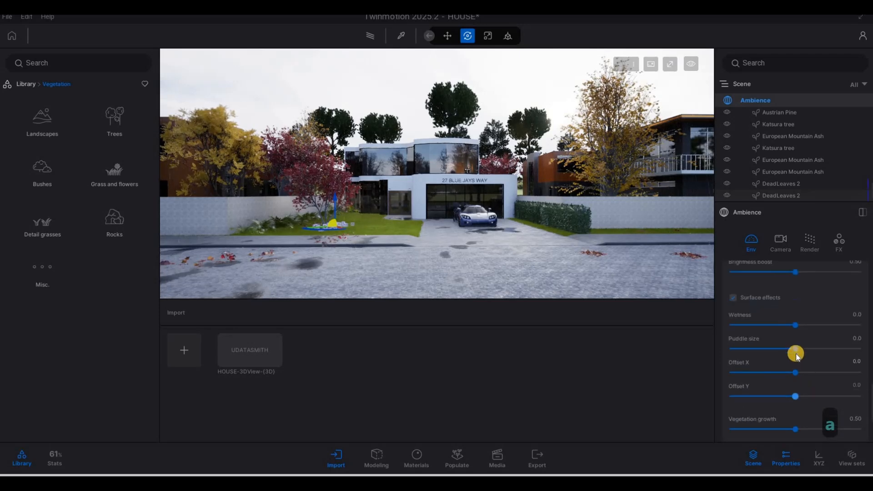
drag(804, 350, 824, 349)
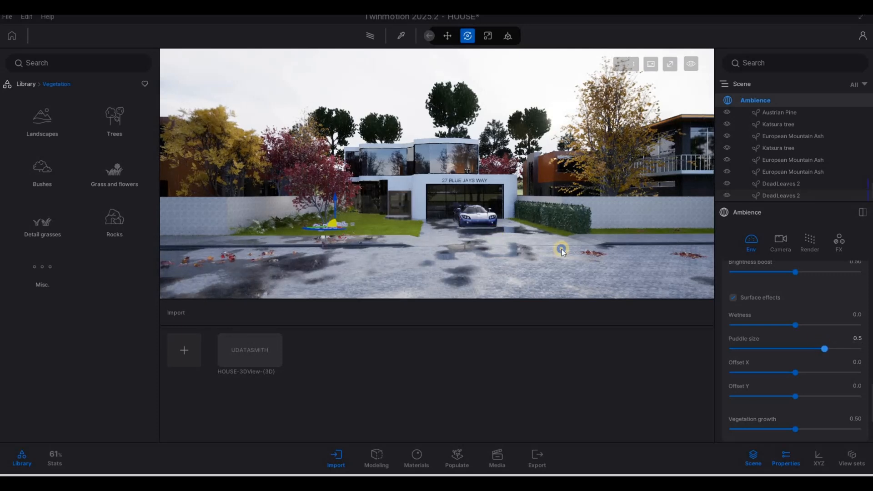
Ease the season's weather slightly back from rain and set the puddle size to 0.8
scroll(775, 317, up, 5)
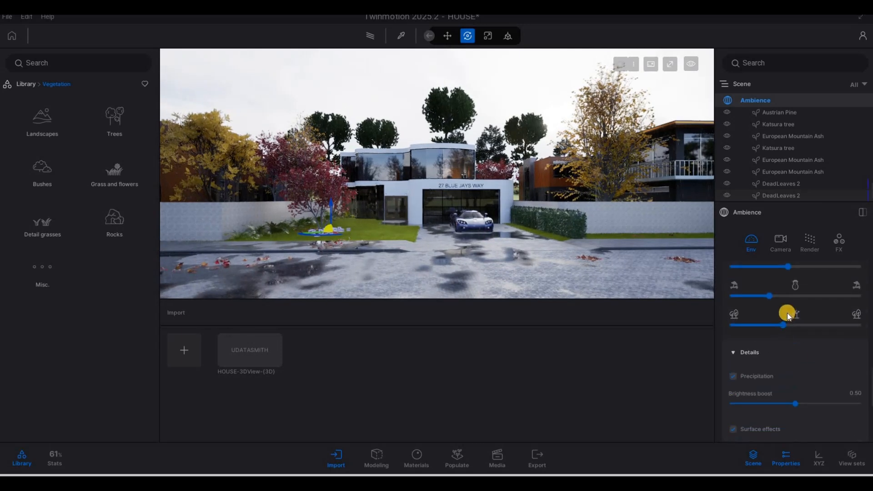
scroll(785, 311, up, 2)
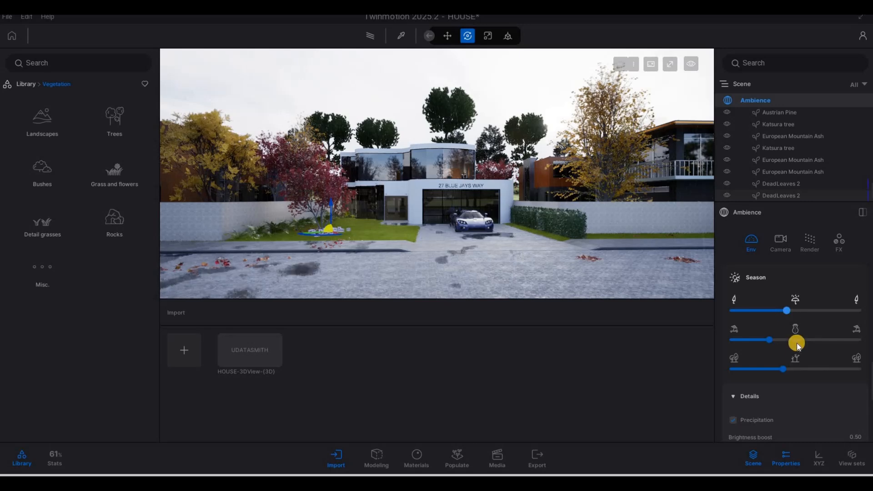
scroll(794, 369, down, 3)
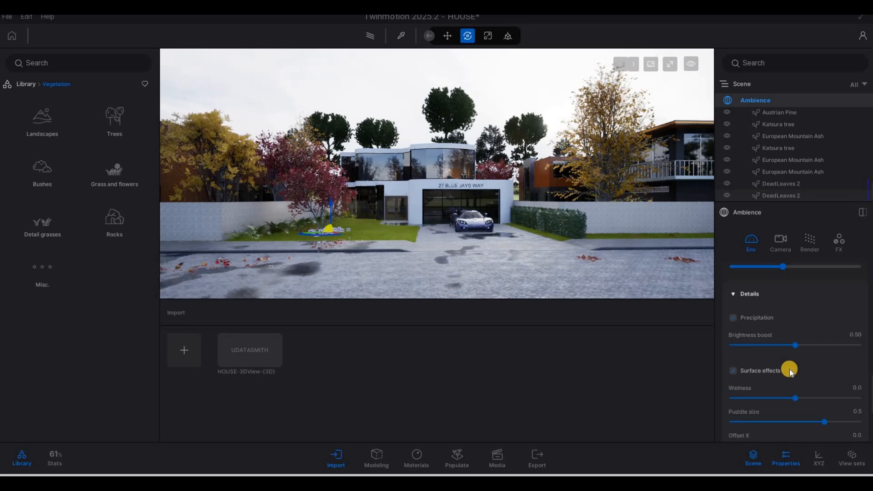
scroll(804, 387, down, 3)
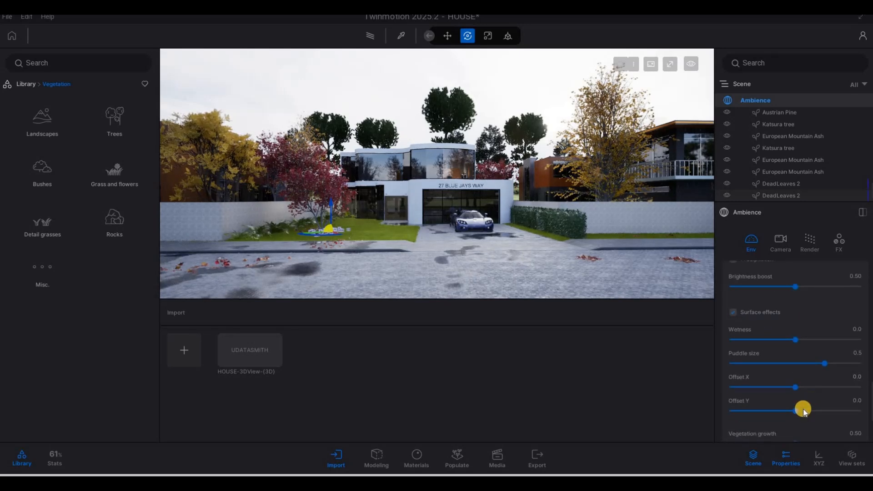
scroll(802, 410, down, 1)
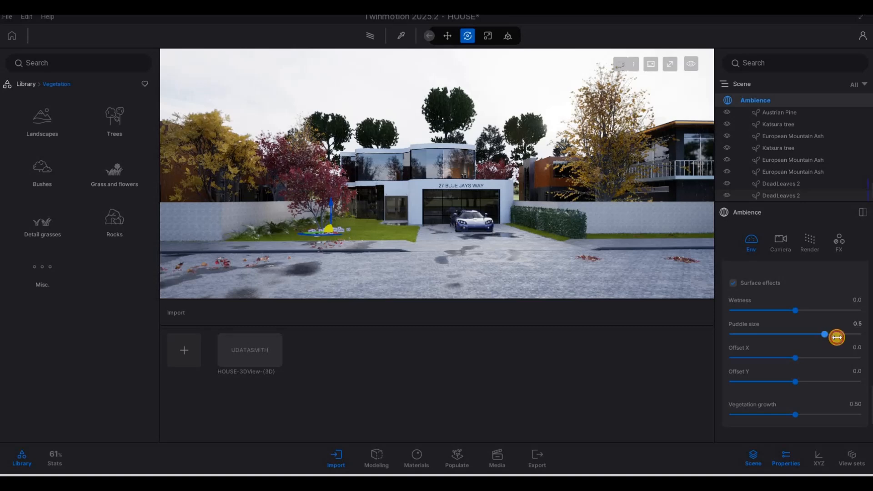
drag(837, 337, 844, 335)
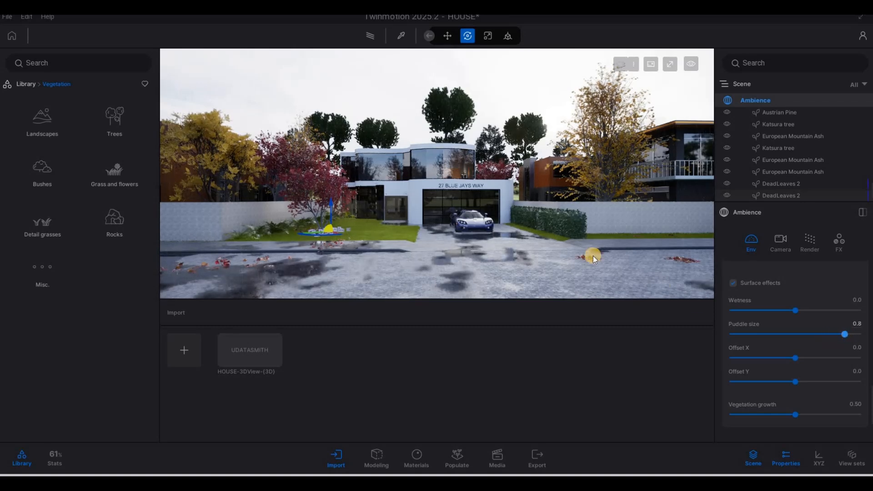
Examine the puddles on the road and driveway from closer viewpoints and clear the selection
key(w)
key(w)
key(w)
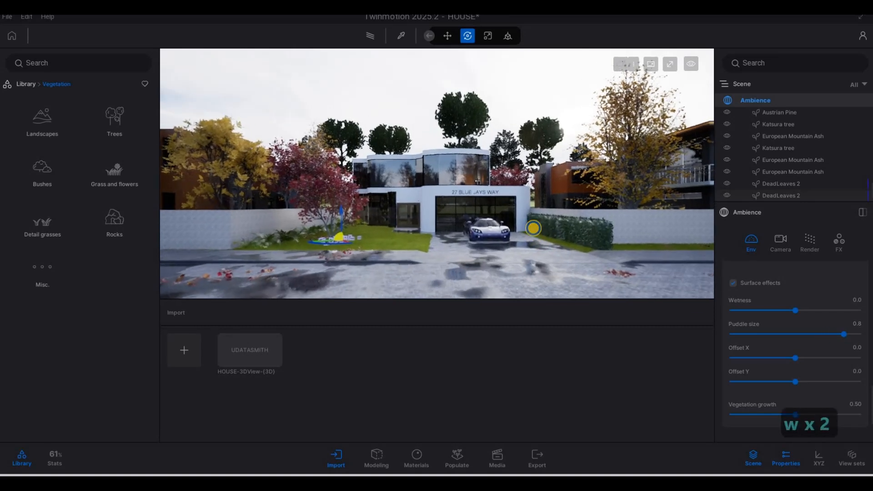
key(q)
key(w)
key(s)
key(e)
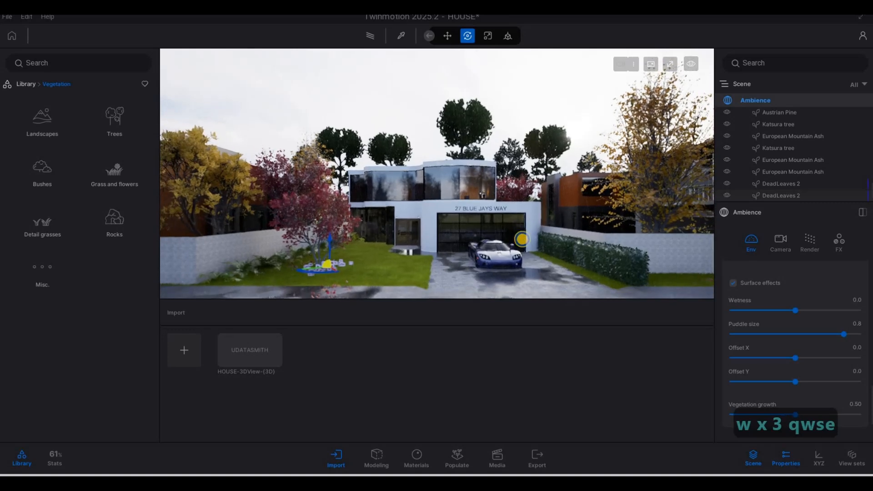
key(w)
key(s)
key(e)
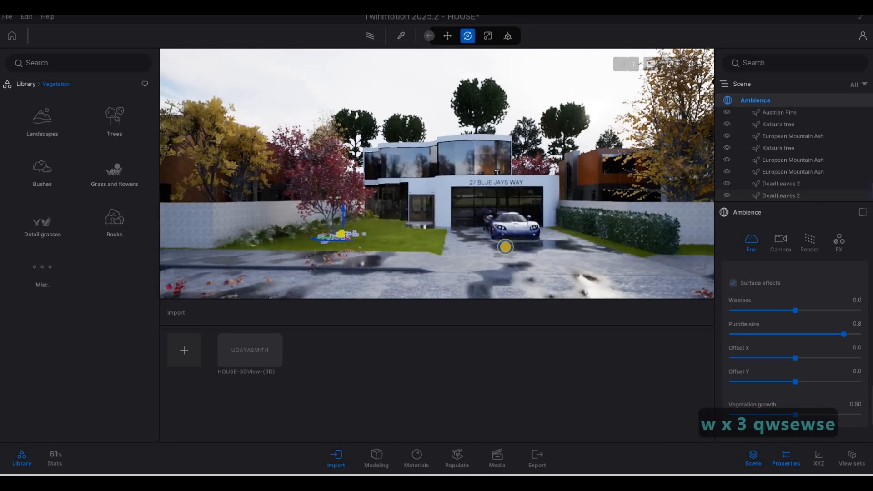
key(w)
key(w)
key(Escape)
key(Escape)
key(Escape)
key(Escape)
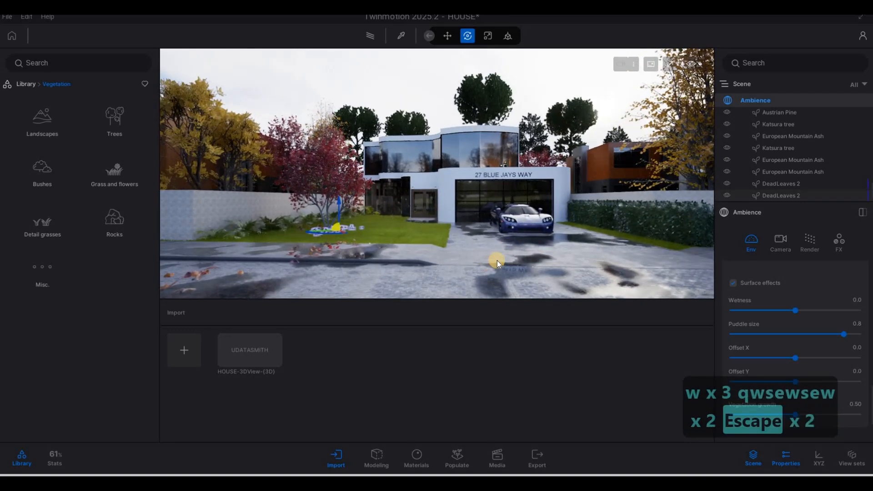
key(d)
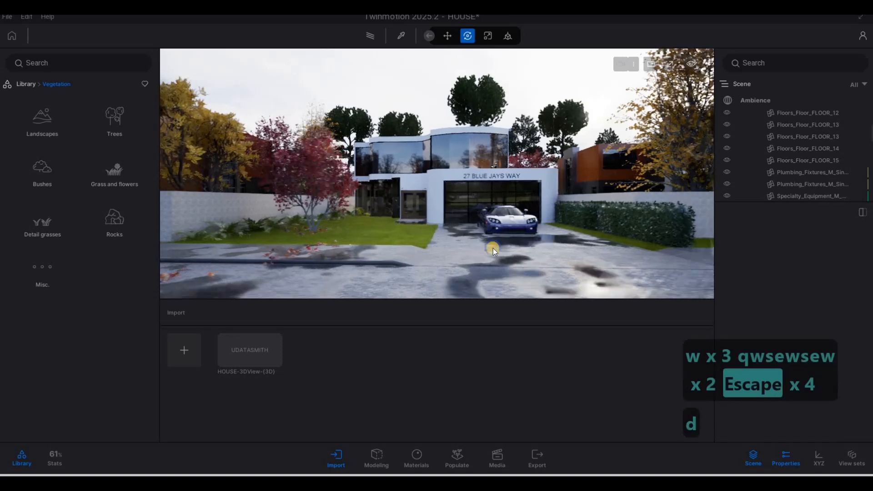